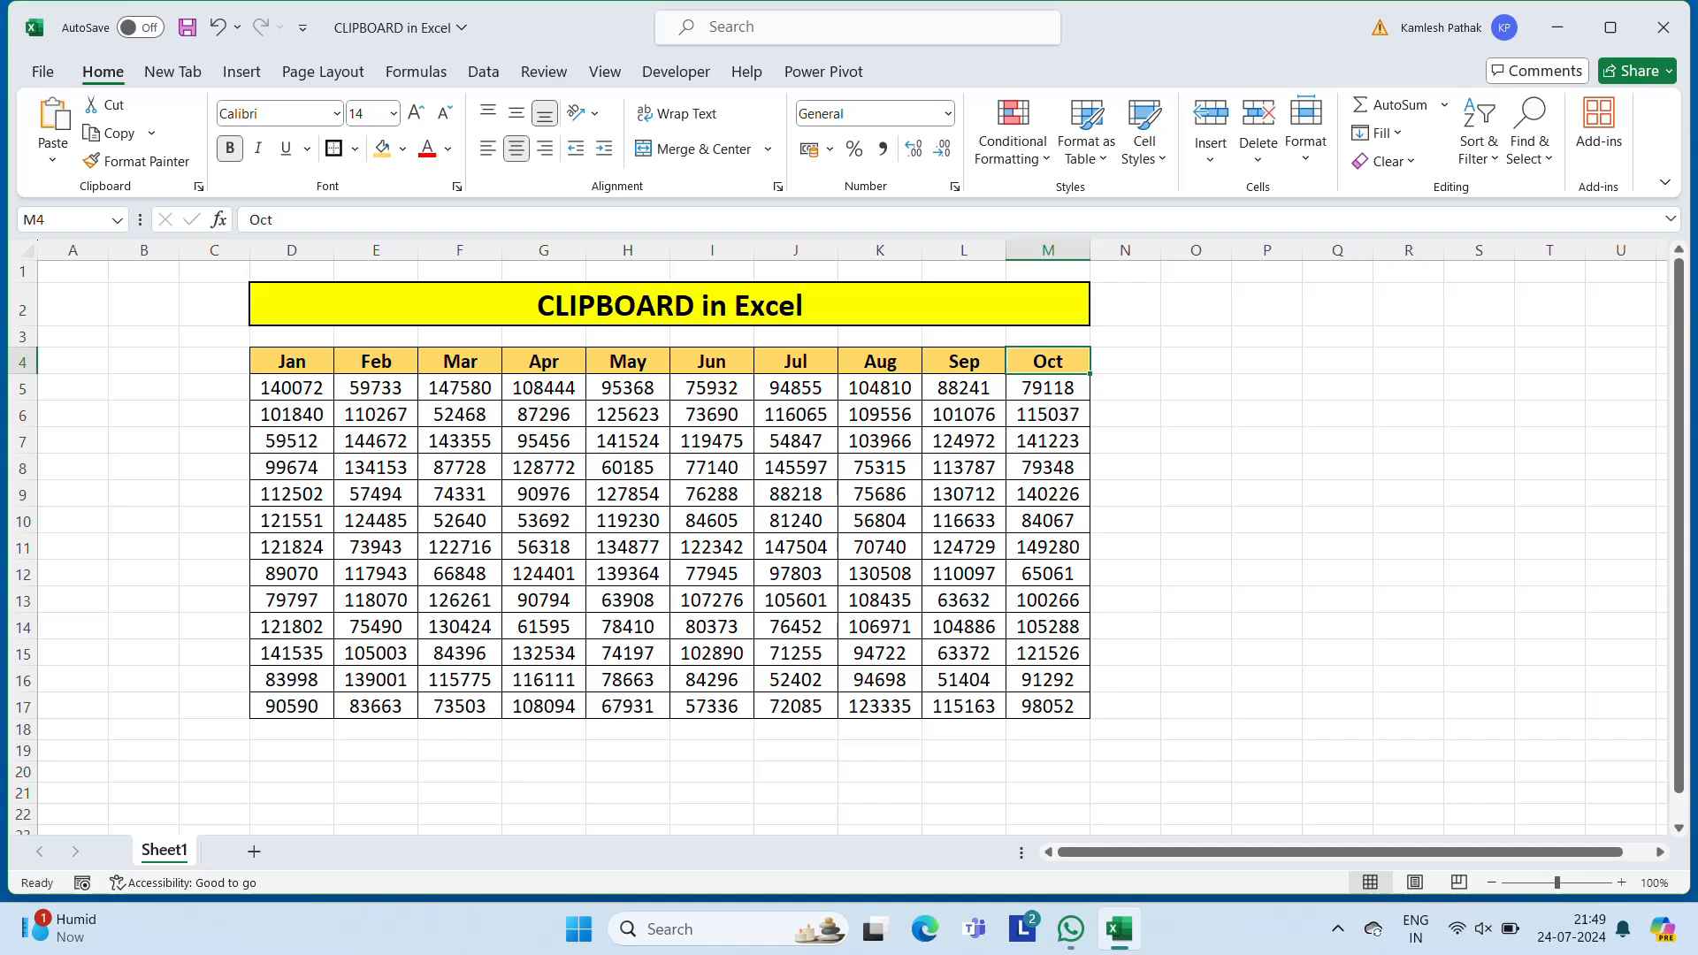
{"action": "left_click", "coordinate": [283, 366]}
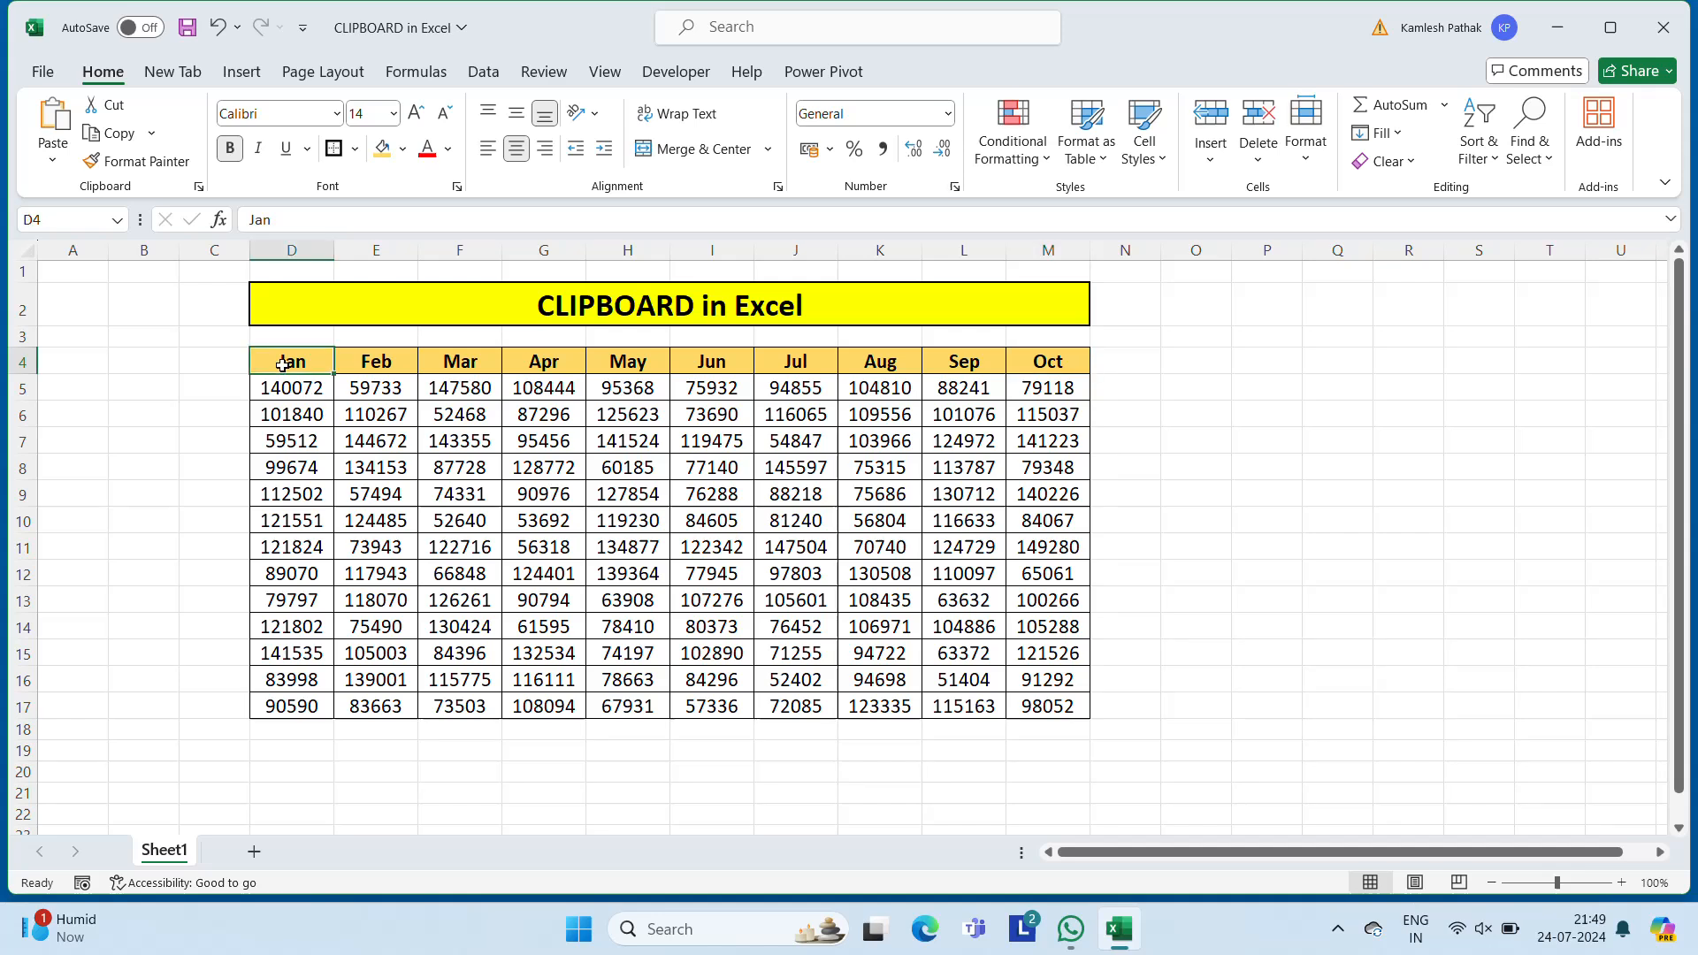
{"action": "left_click", "coordinate": [1041, 358]}
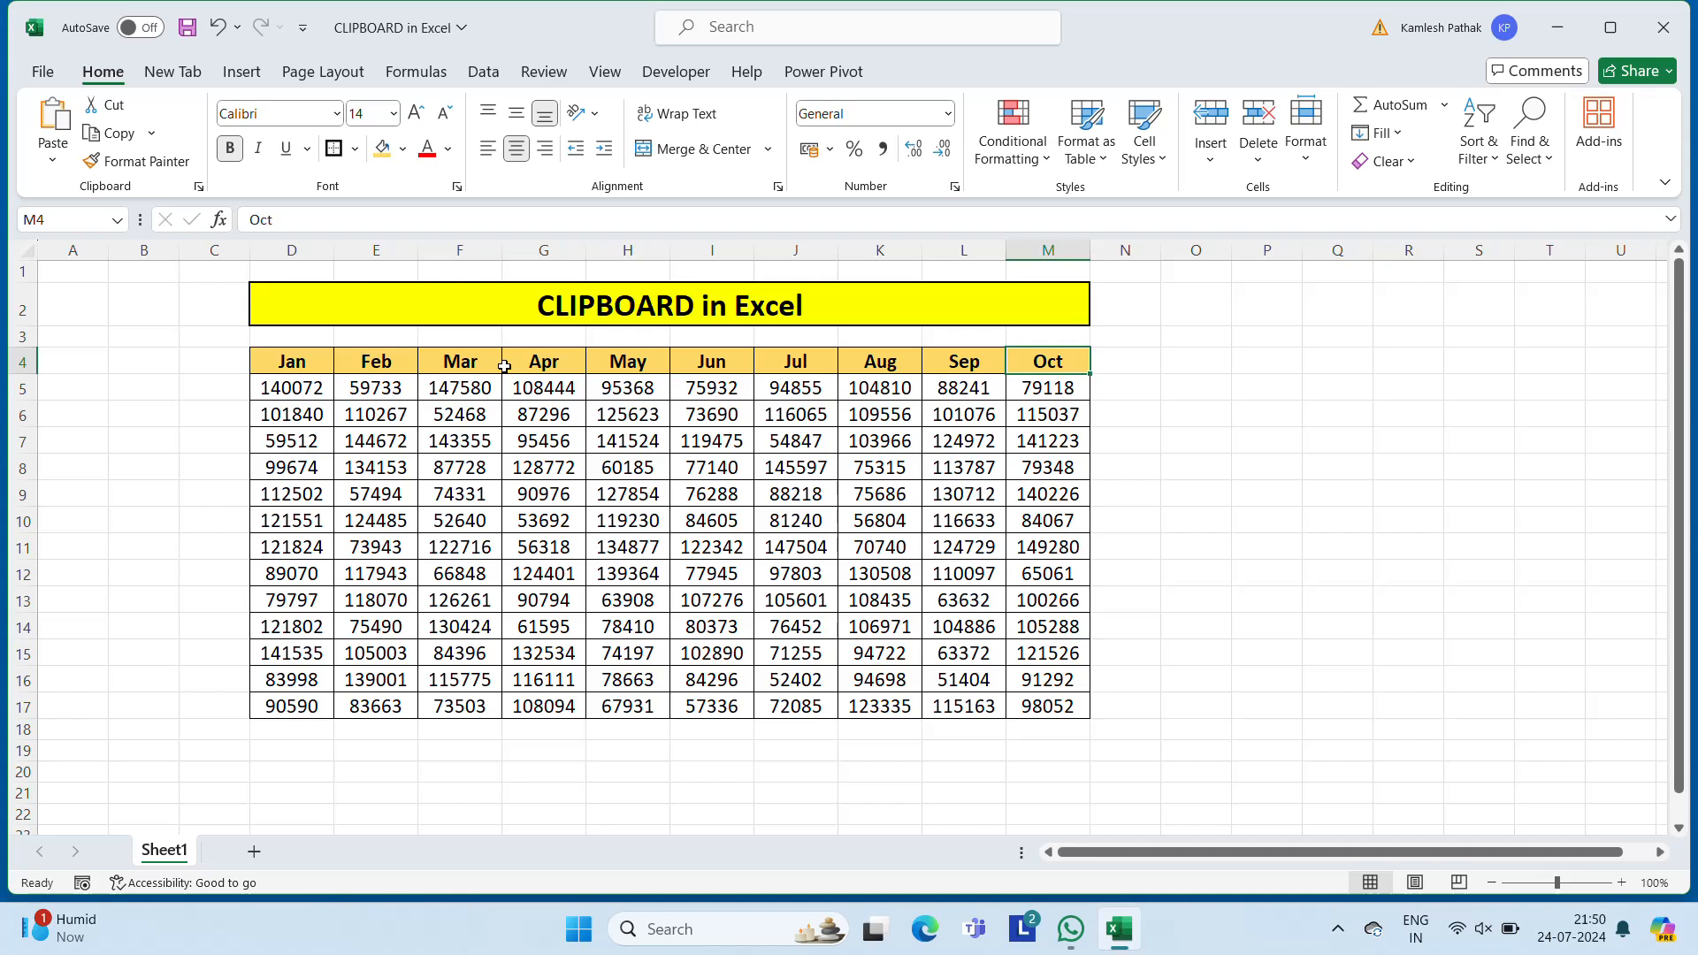
Copy the Jan column, D4 to D17, and clear all collected items from the Office Clipboard, closing its pane.
{"action": "left_click", "coordinate": [305, 368]}
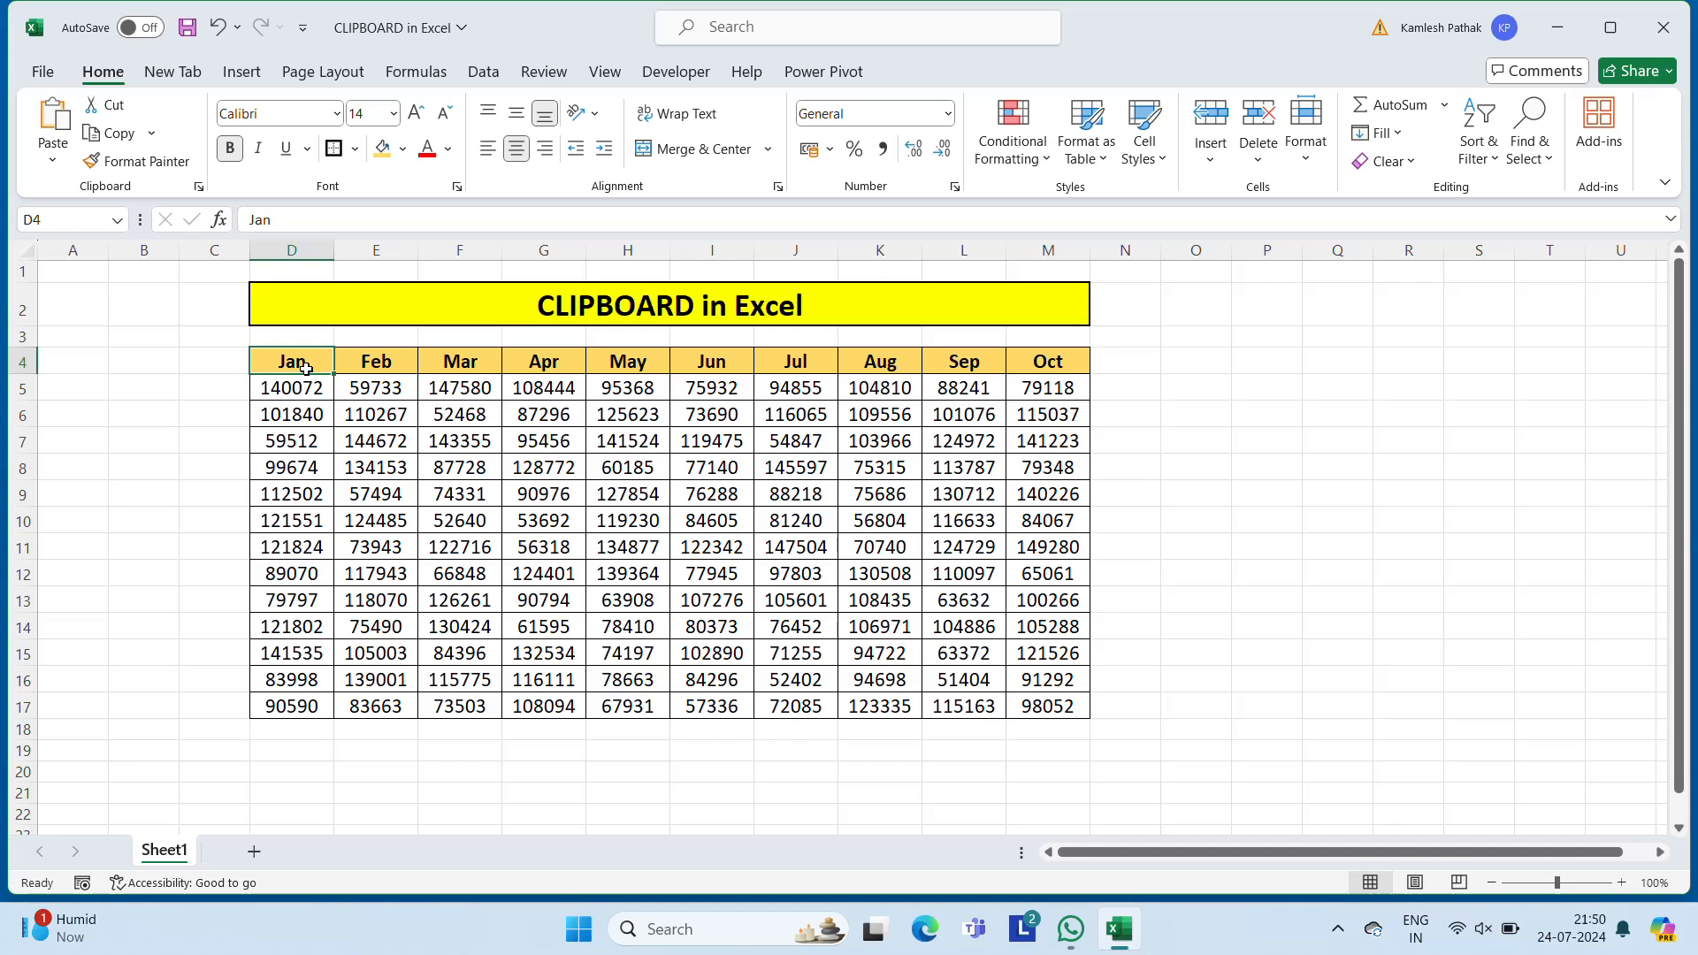
{"action": "key", "text": "ctrl+shift+Down"}
{"action": "key", "text": "ctrl+c"}
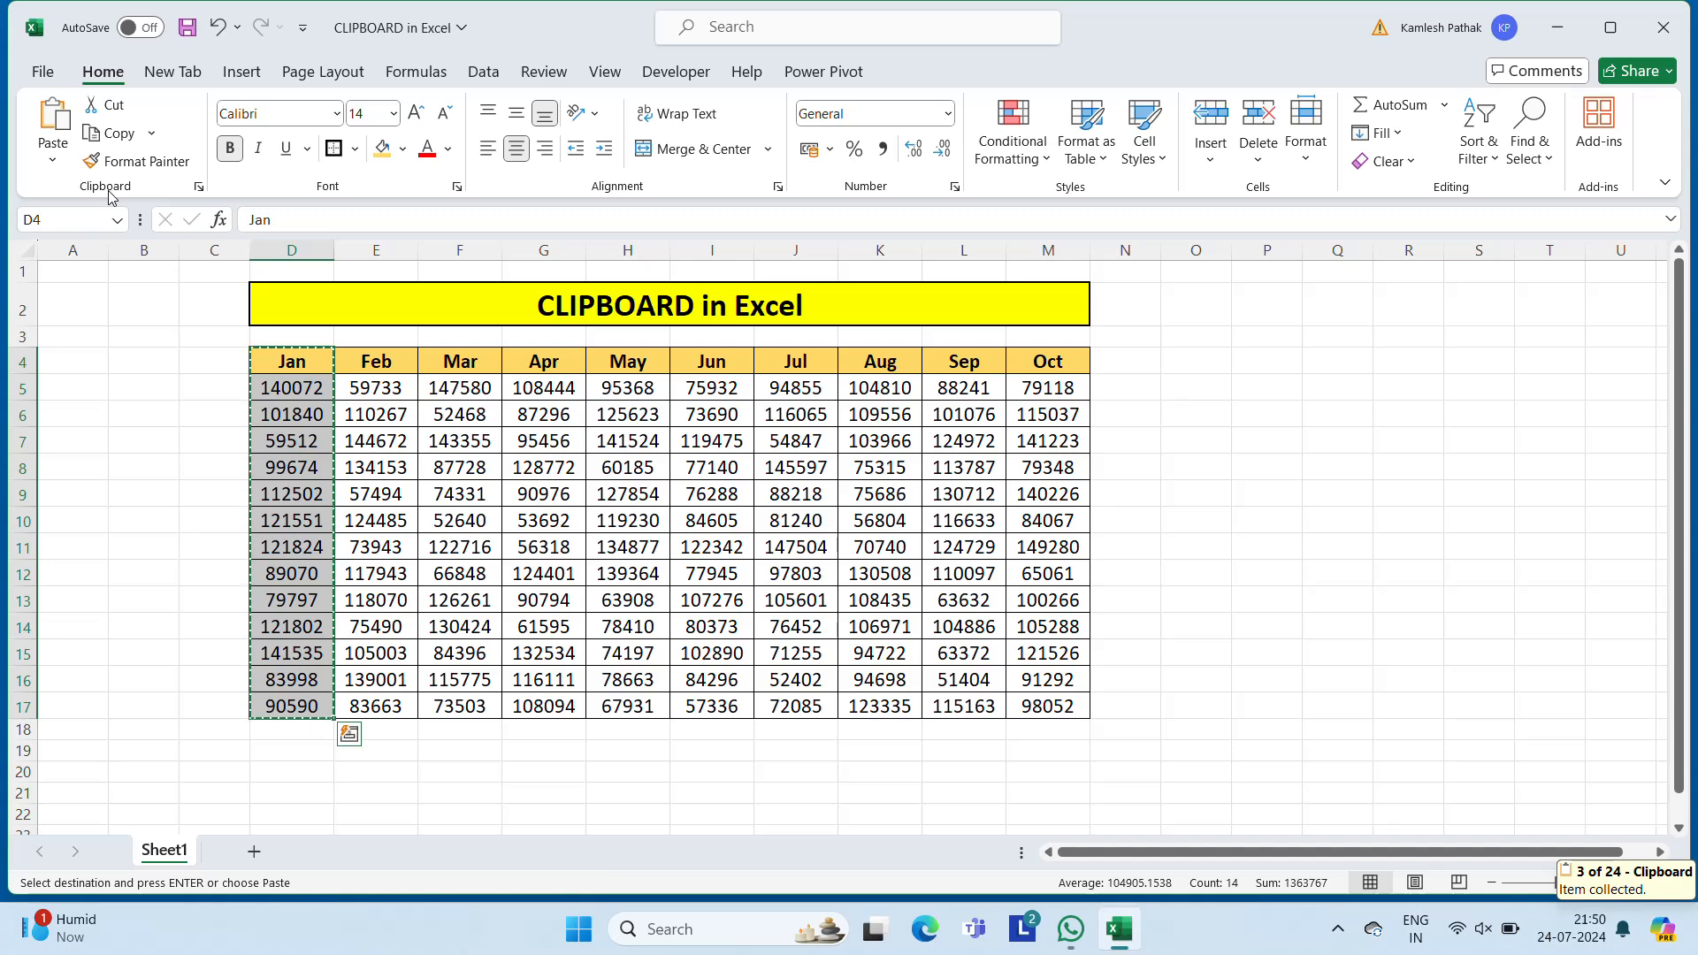
{"action": "left_click", "coordinate": [199, 187]}
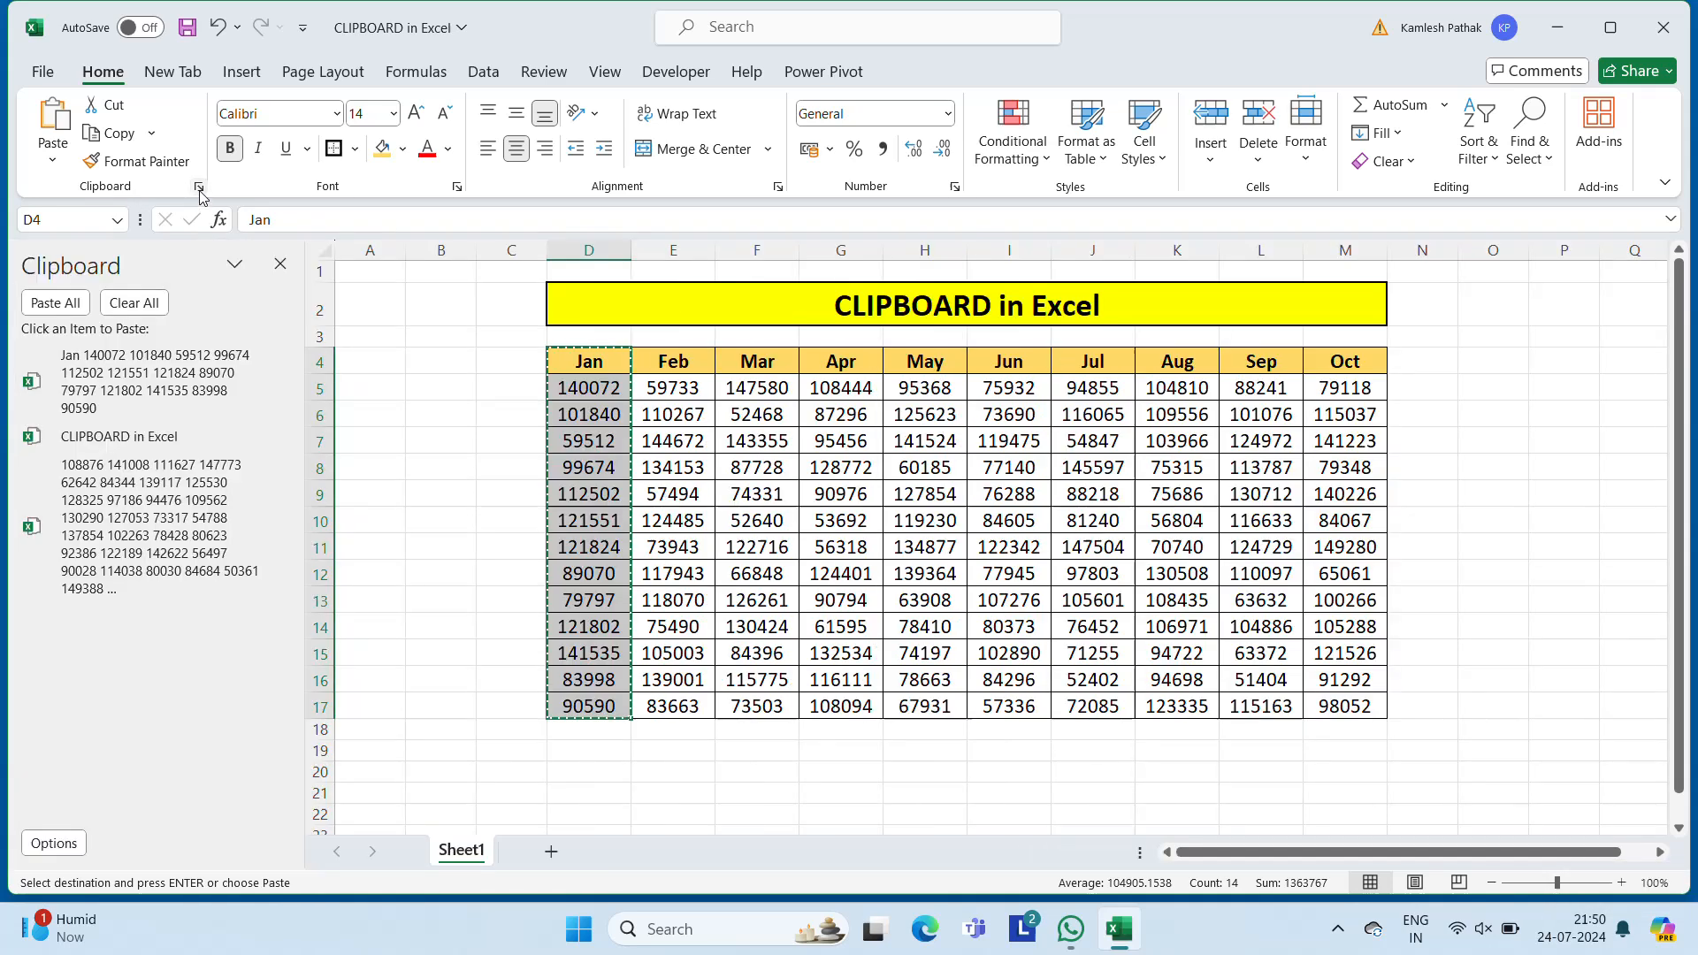
{"action": "left_click", "coordinate": [139, 304]}
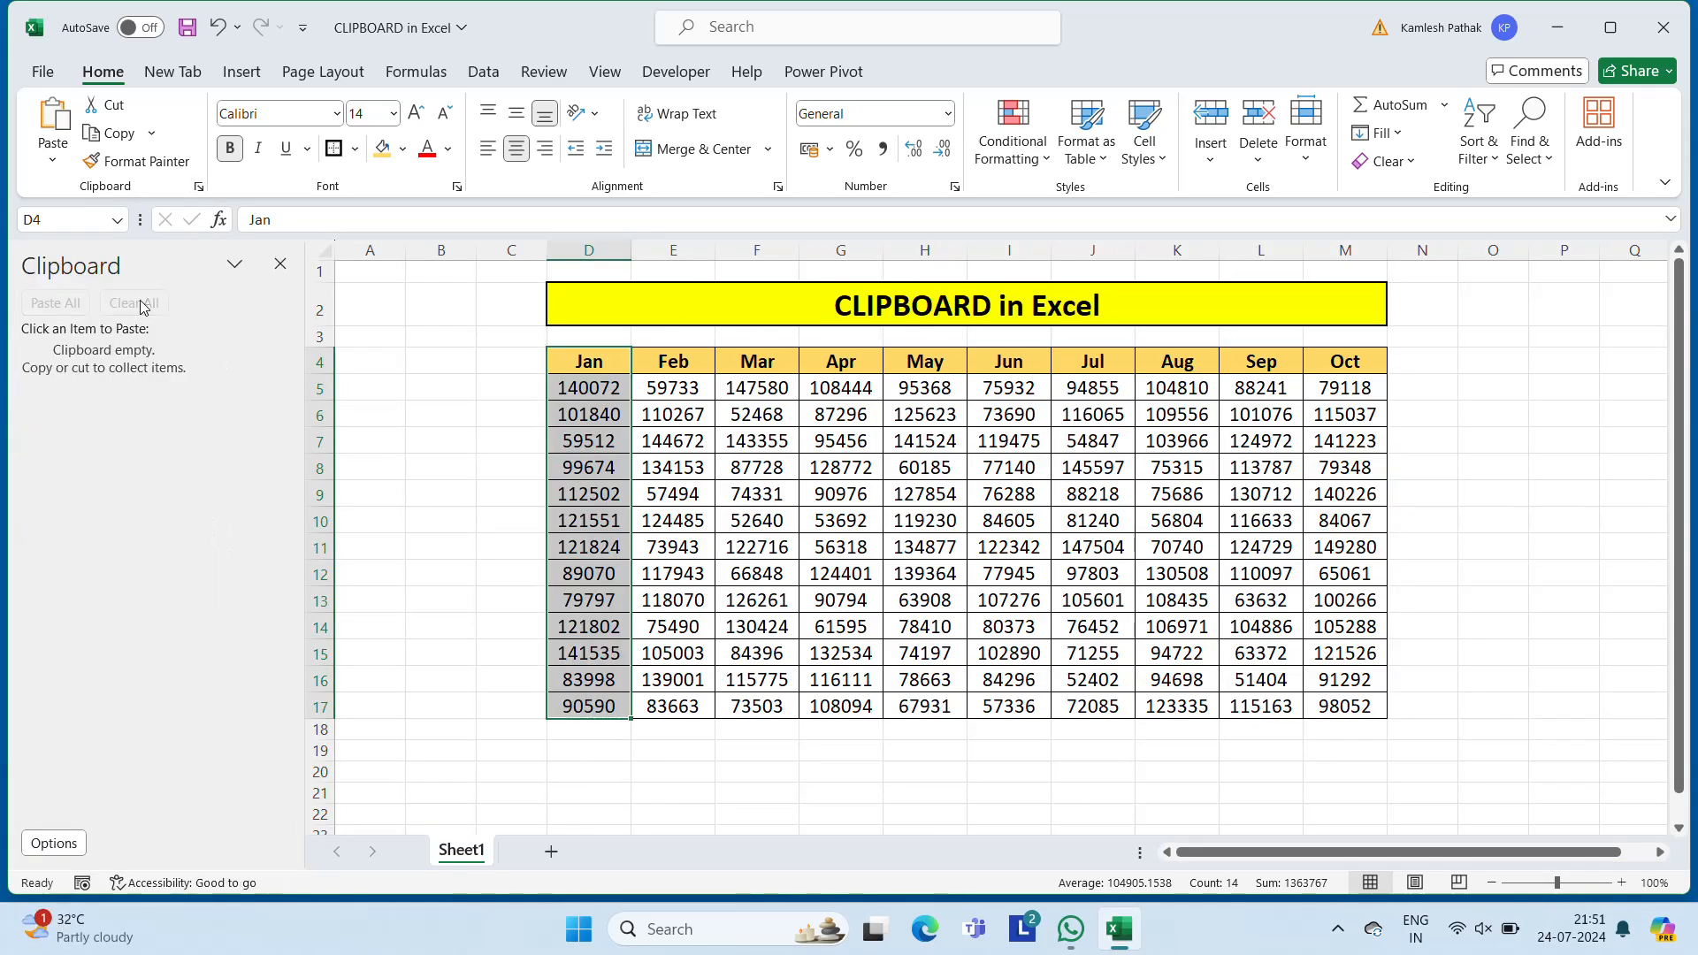
{"action": "left_click", "coordinate": [280, 266]}
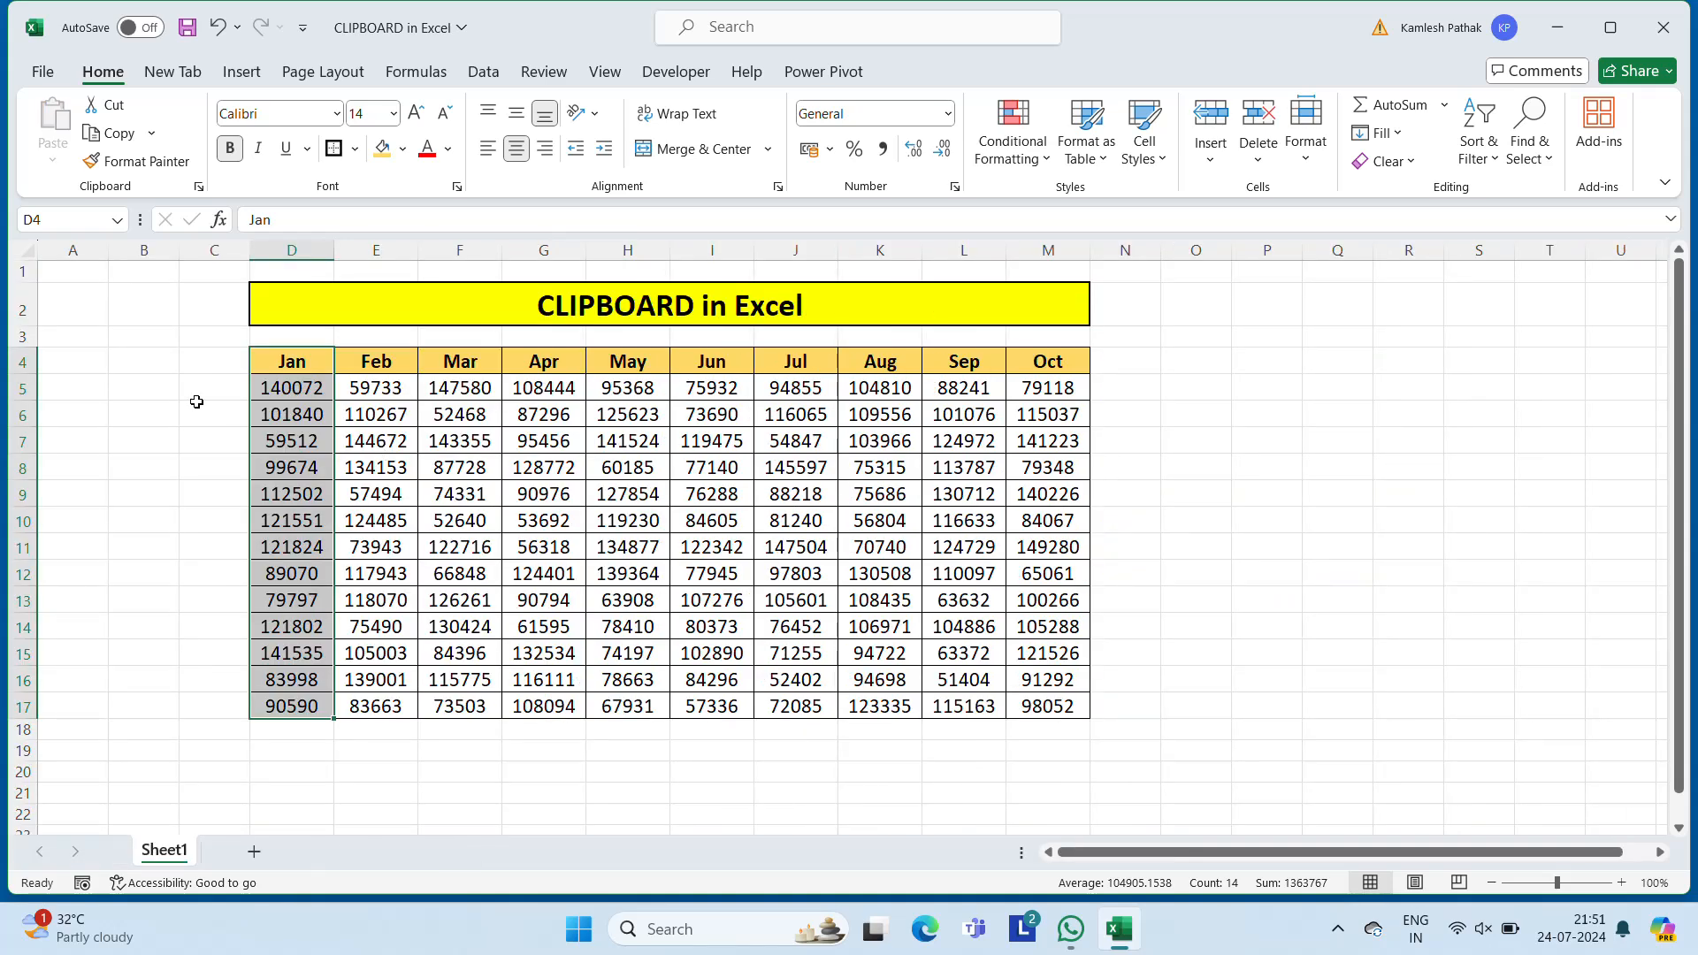
Collect the Jan and May columns with their headers as separate items on the Office Clipboard, keeping its pane open.
{"action": "key", "text": "ctrl+c"}
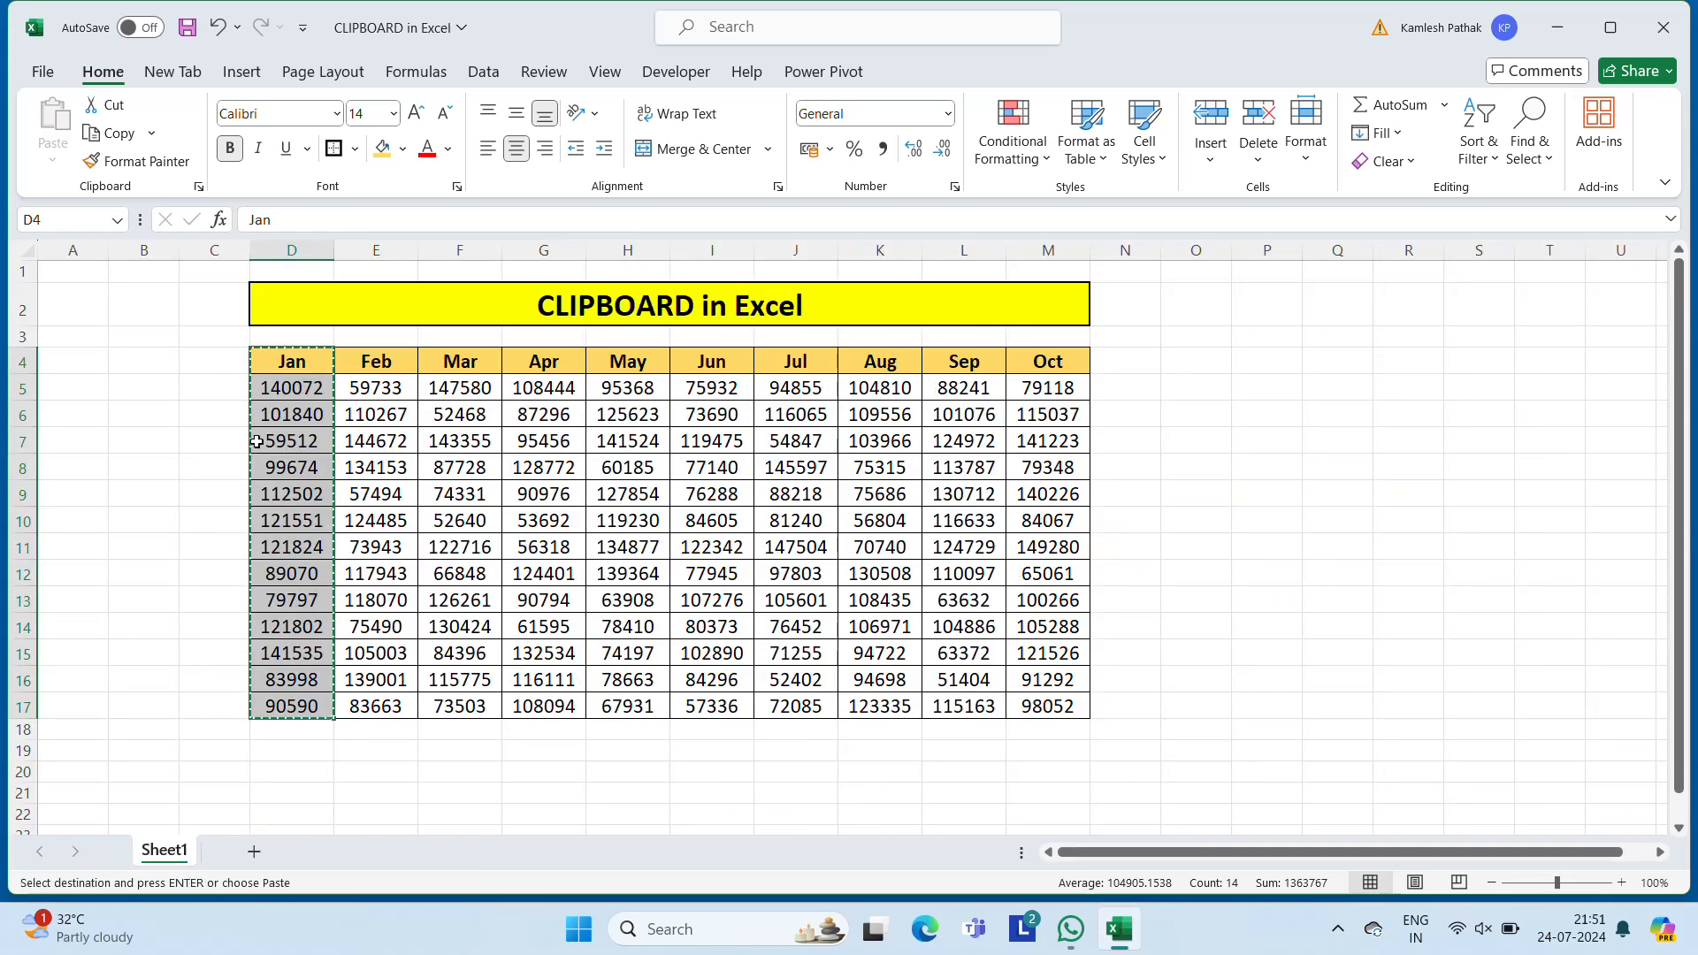
{"action": "left_click", "coordinate": [199, 186]}
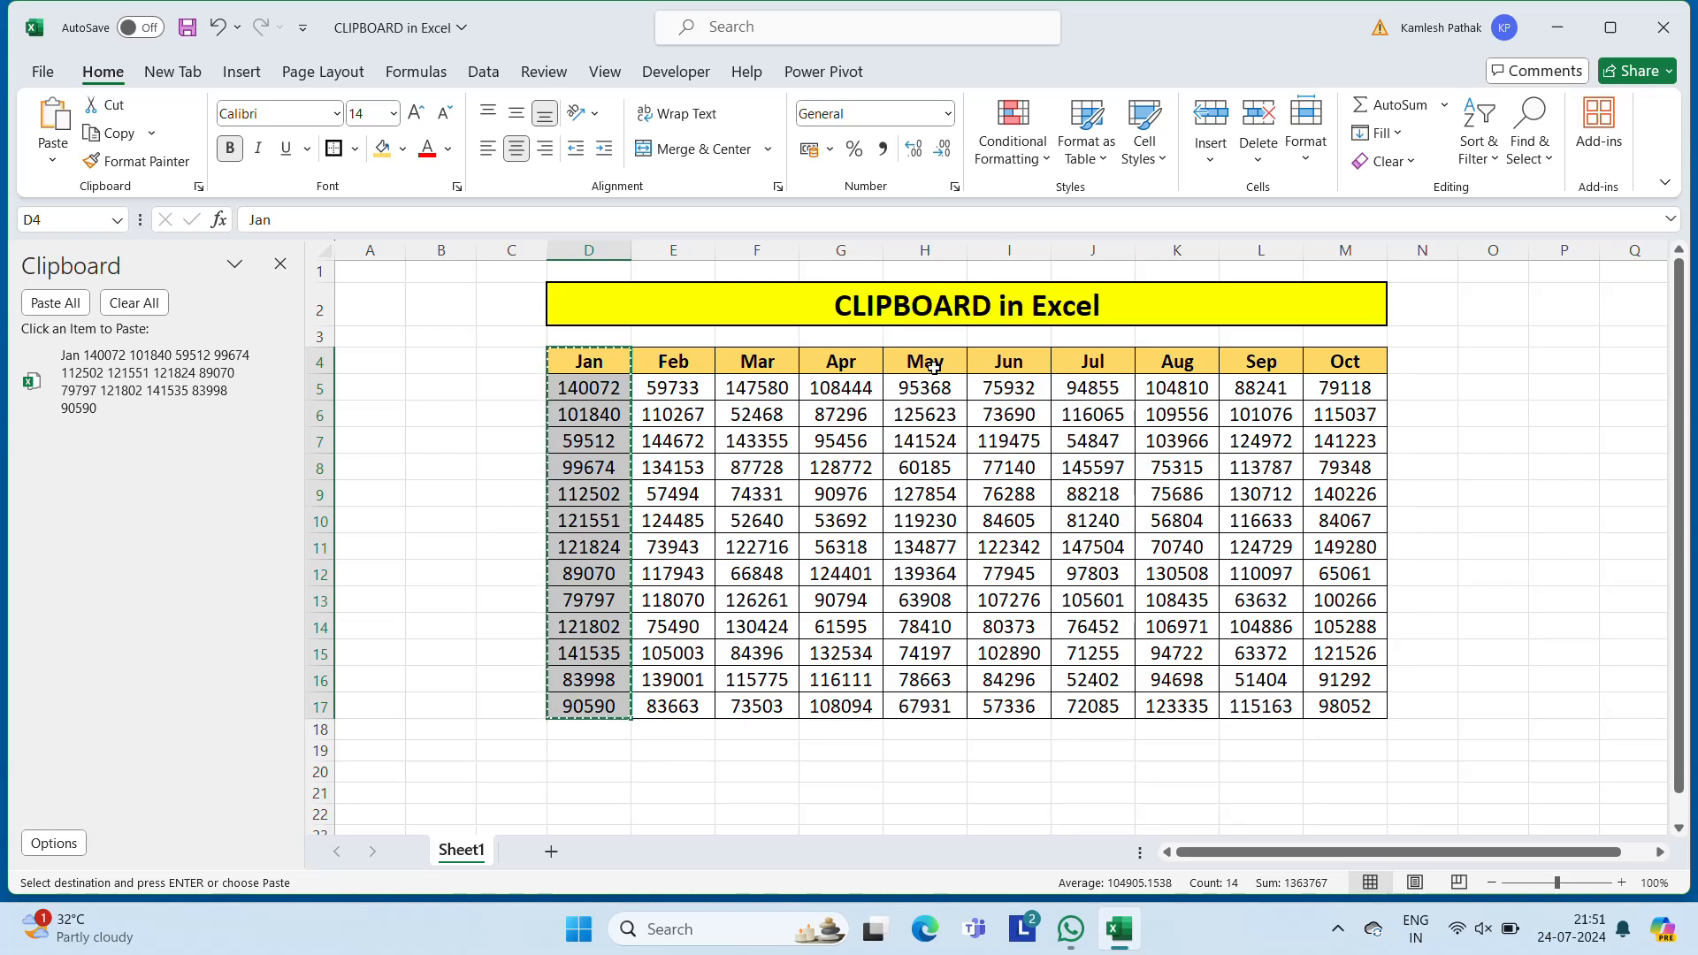
{"action": "left_click", "coordinate": [934, 367]}
{"action": "key", "text": "ctrl+shift+Down"}
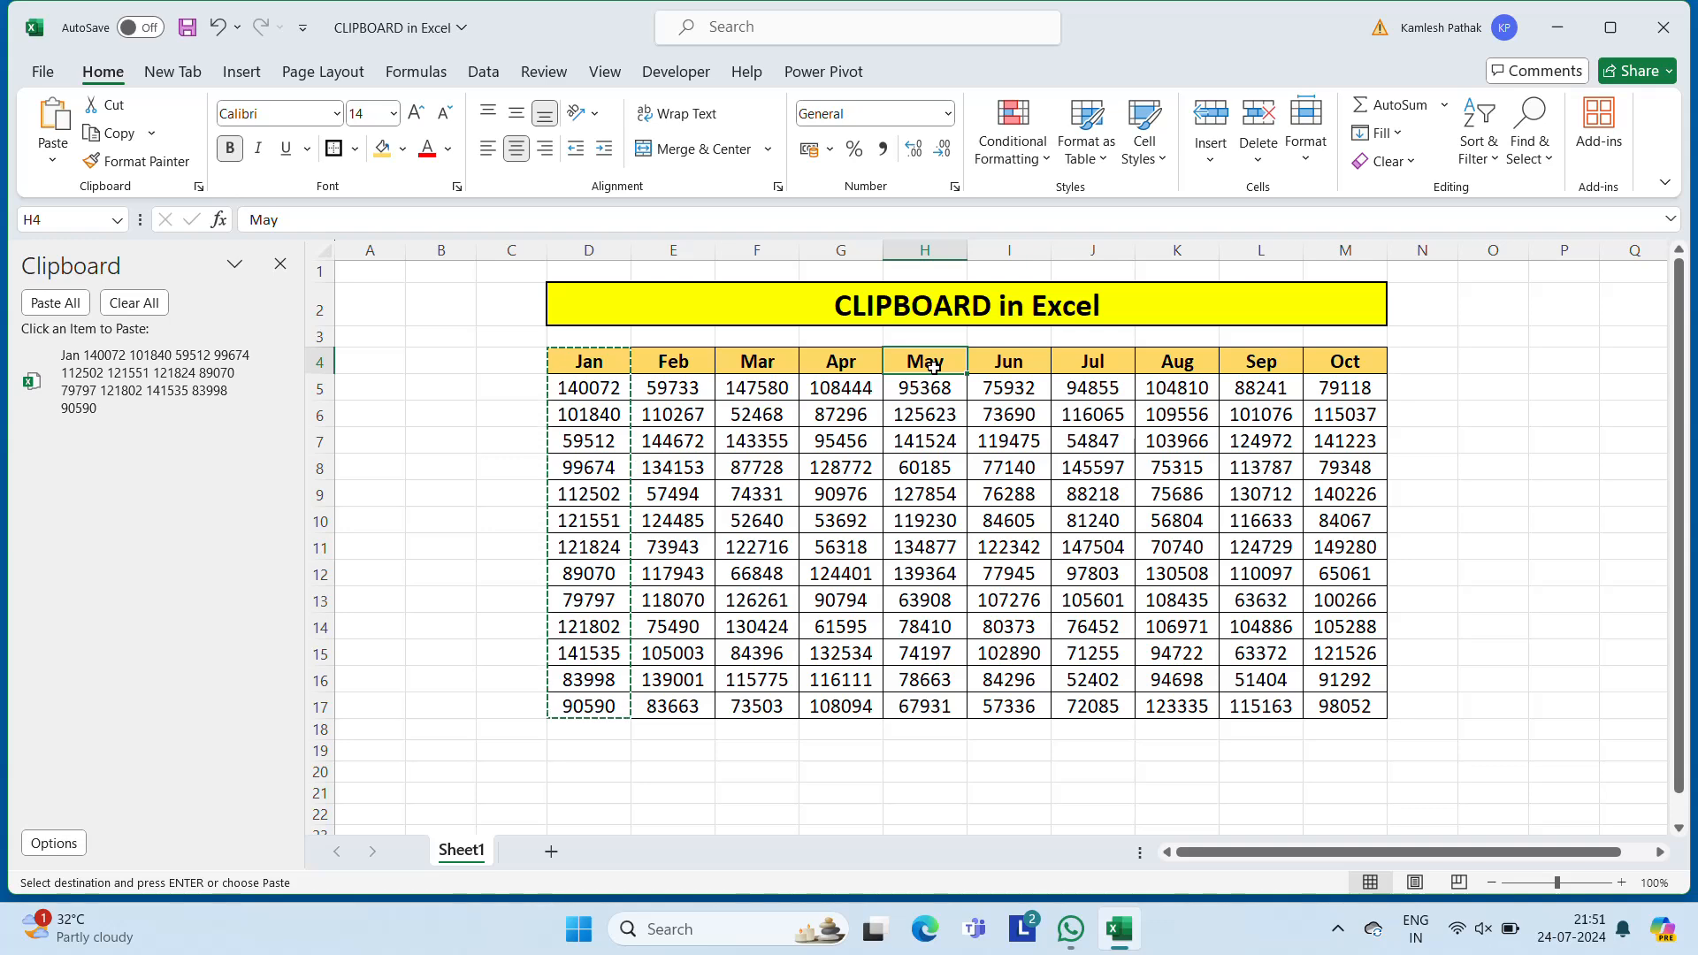
{"action": "key", "text": "ctrl+c"}
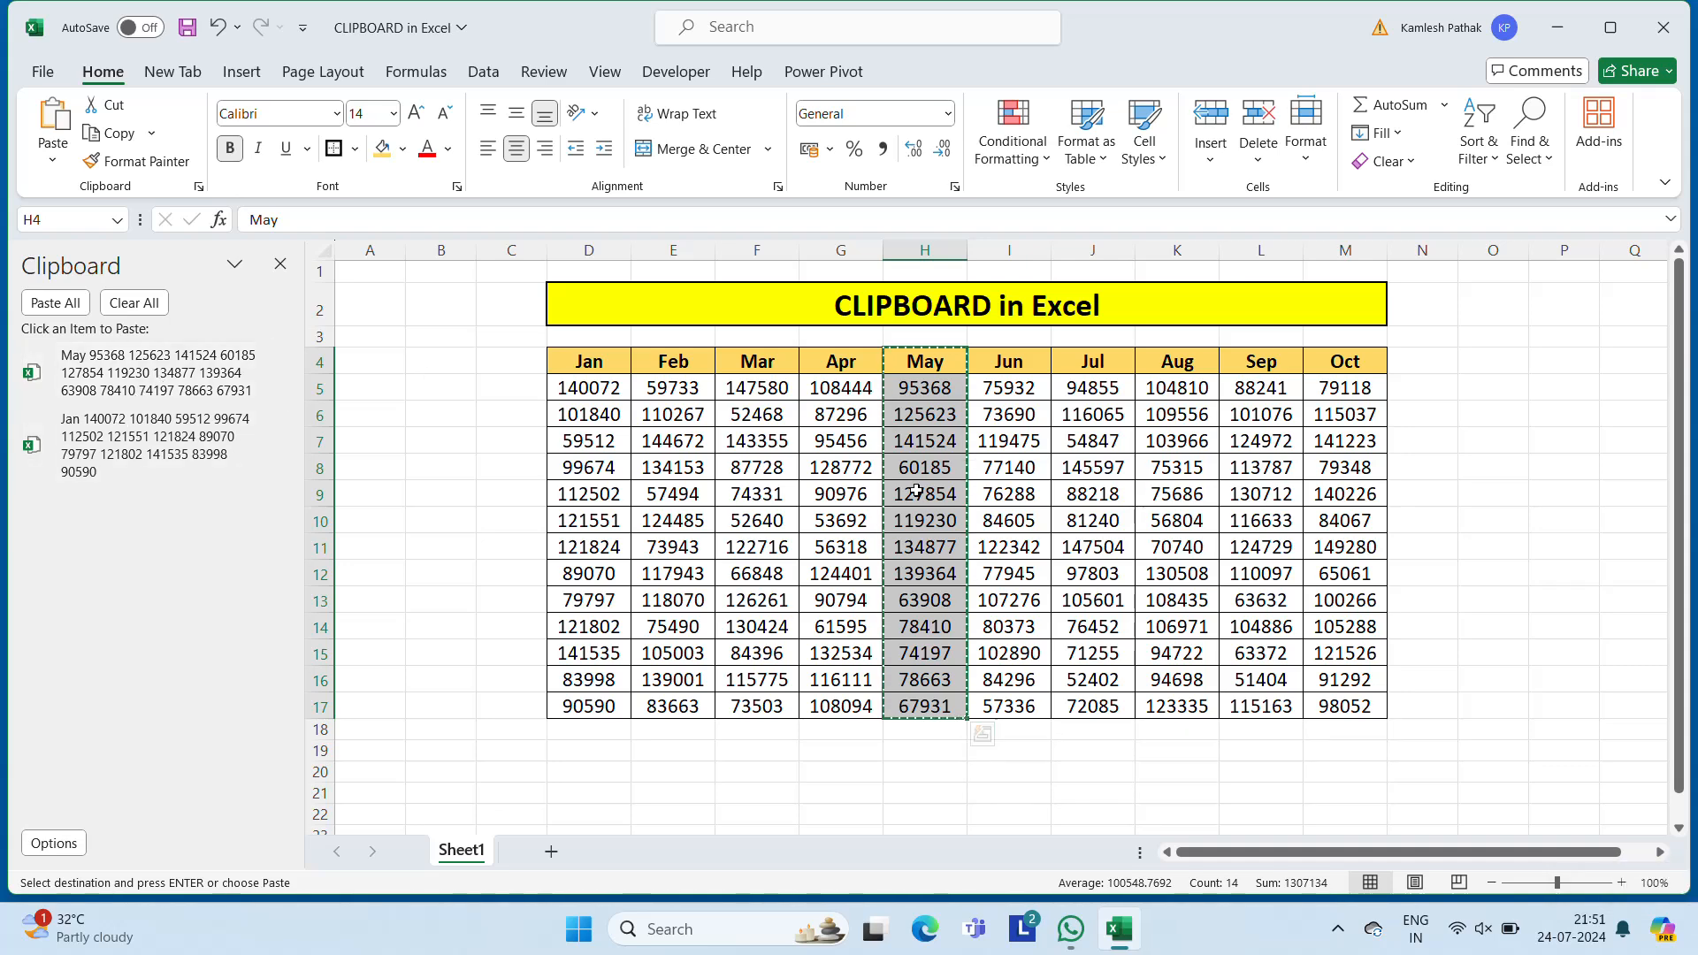
Add the Aug and Oct columns with their headers to the Office Clipboard as separate items.
{"action": "left_click", "coordinate": [1194, 366]}
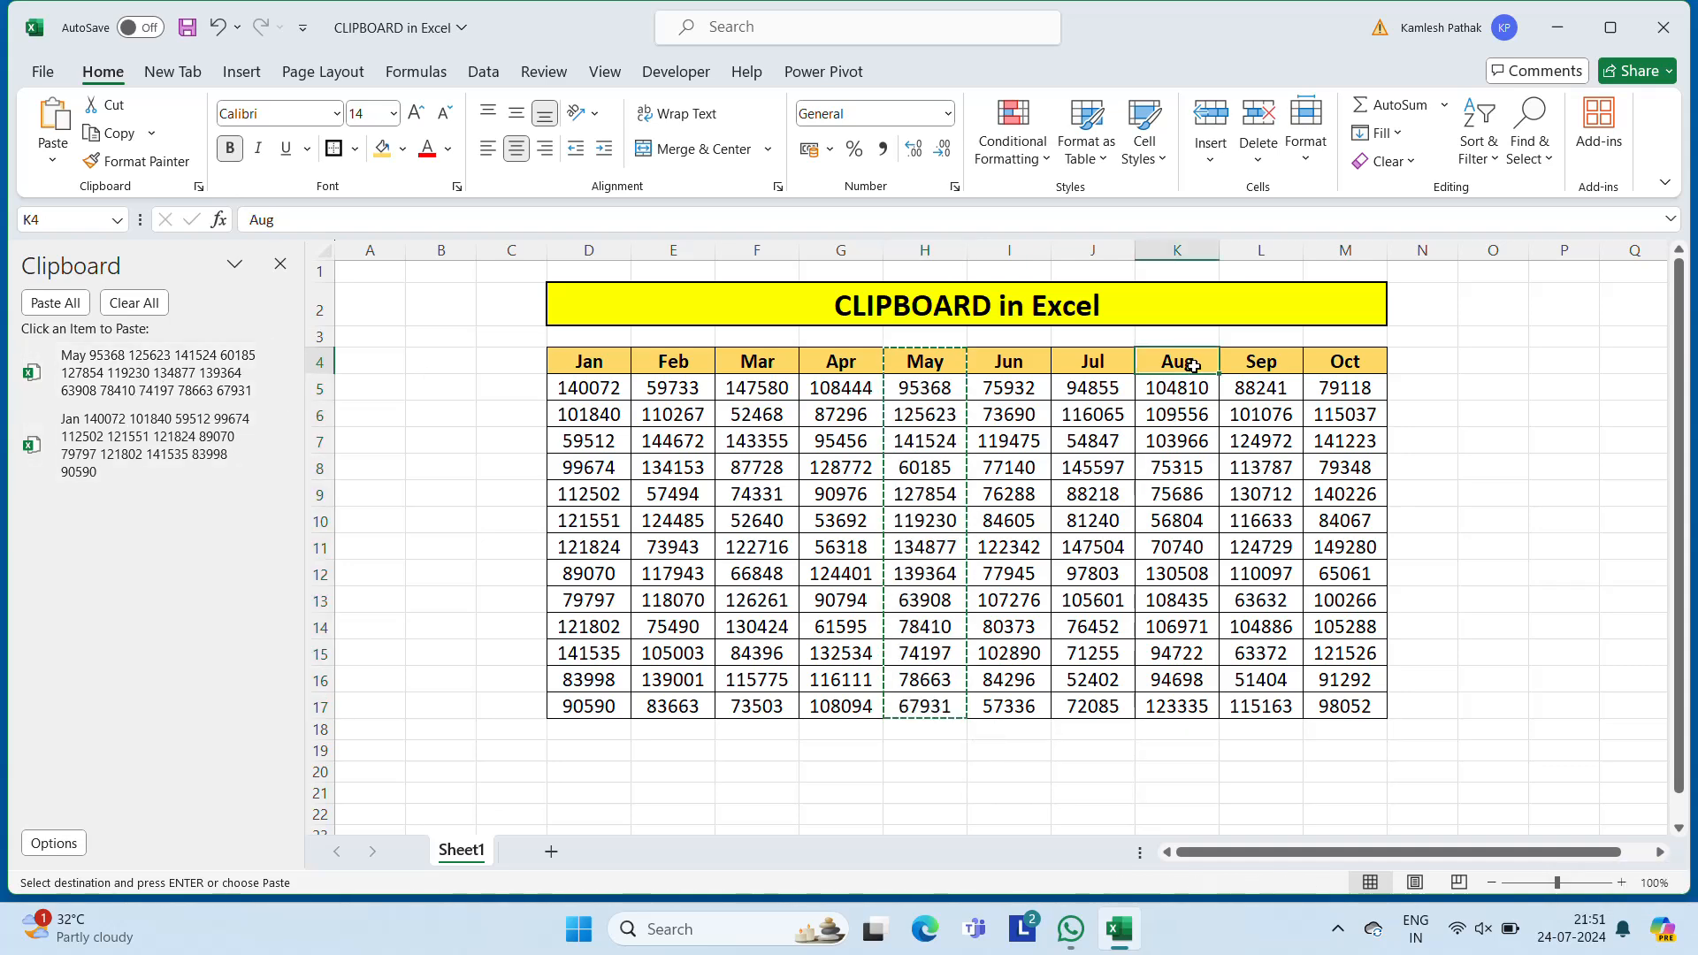
{"action": "key", "text": "ctrl+shift+Down"}
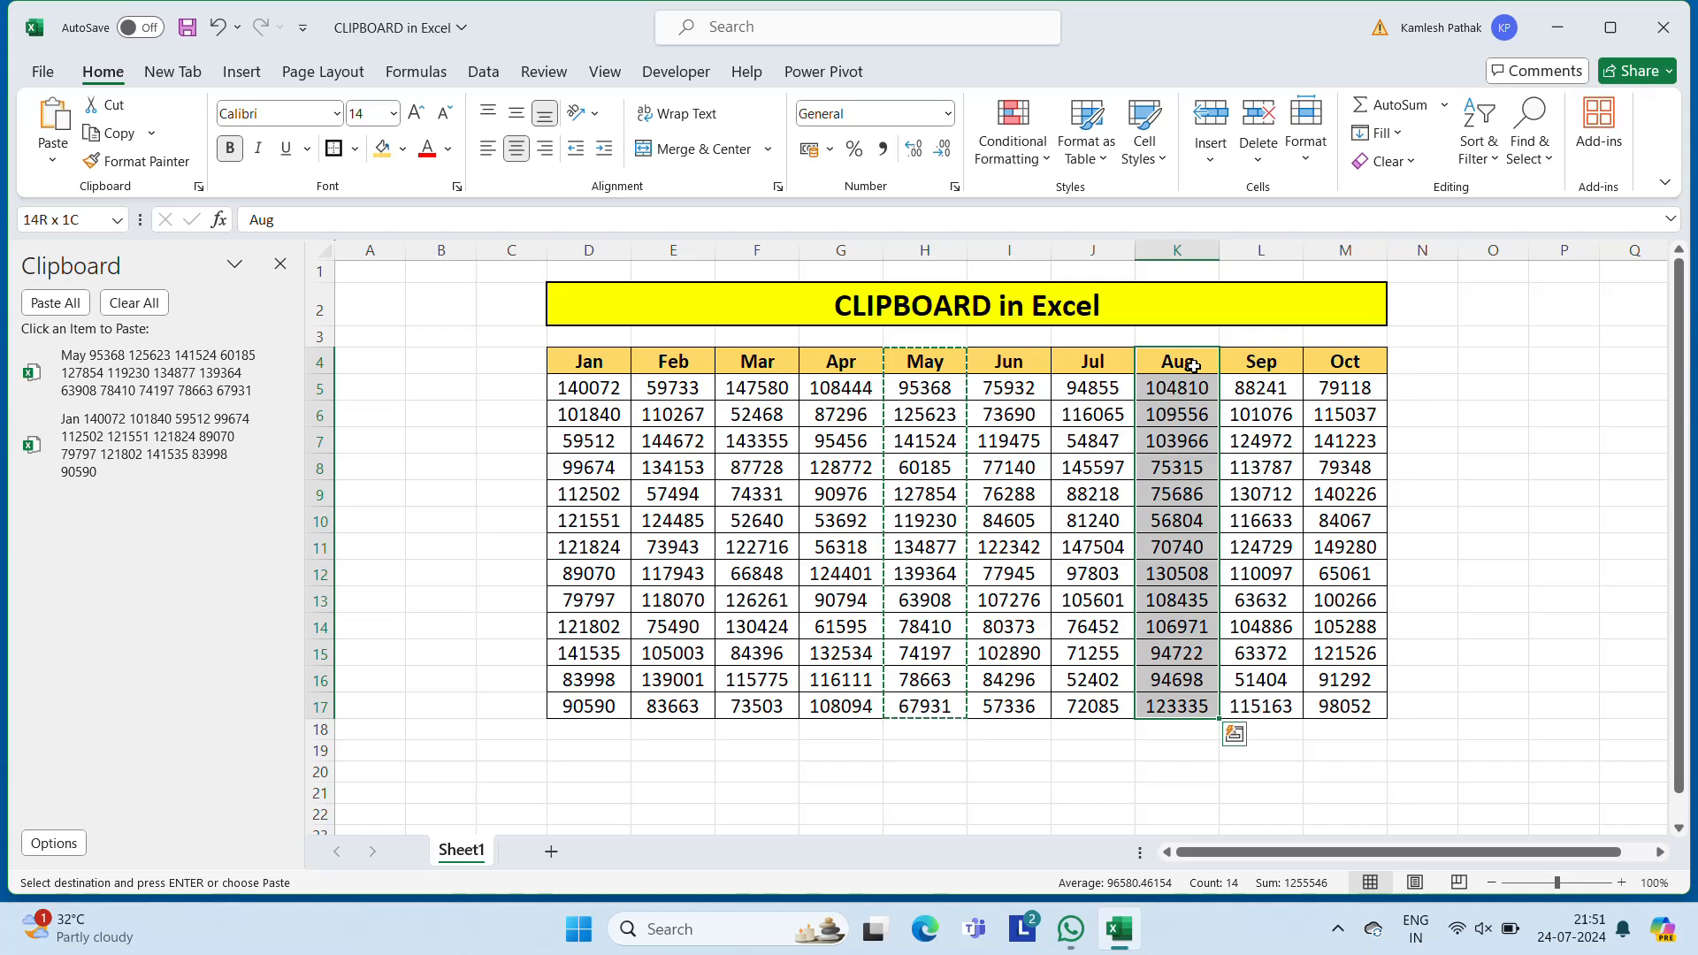
{"action": "key", "text": "ctrl+c"}
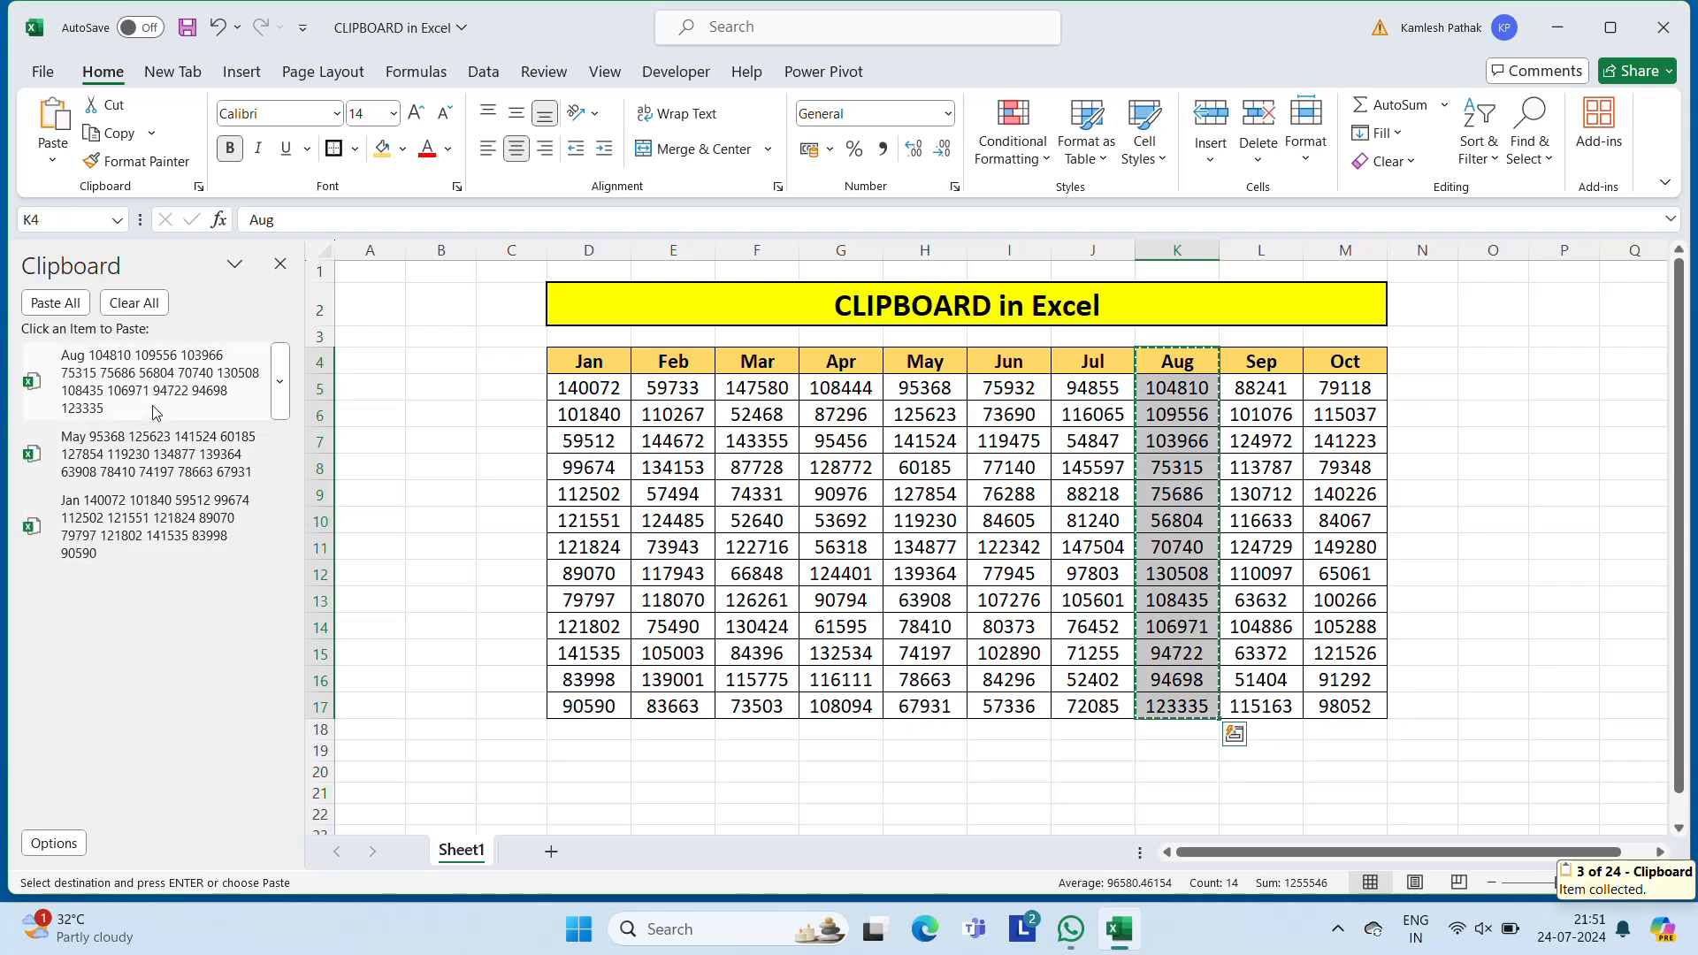
{"action": "left_click", "coordinate": [1335, 354]}
{"action": "key", "text": "ctrl+shift+Down"}
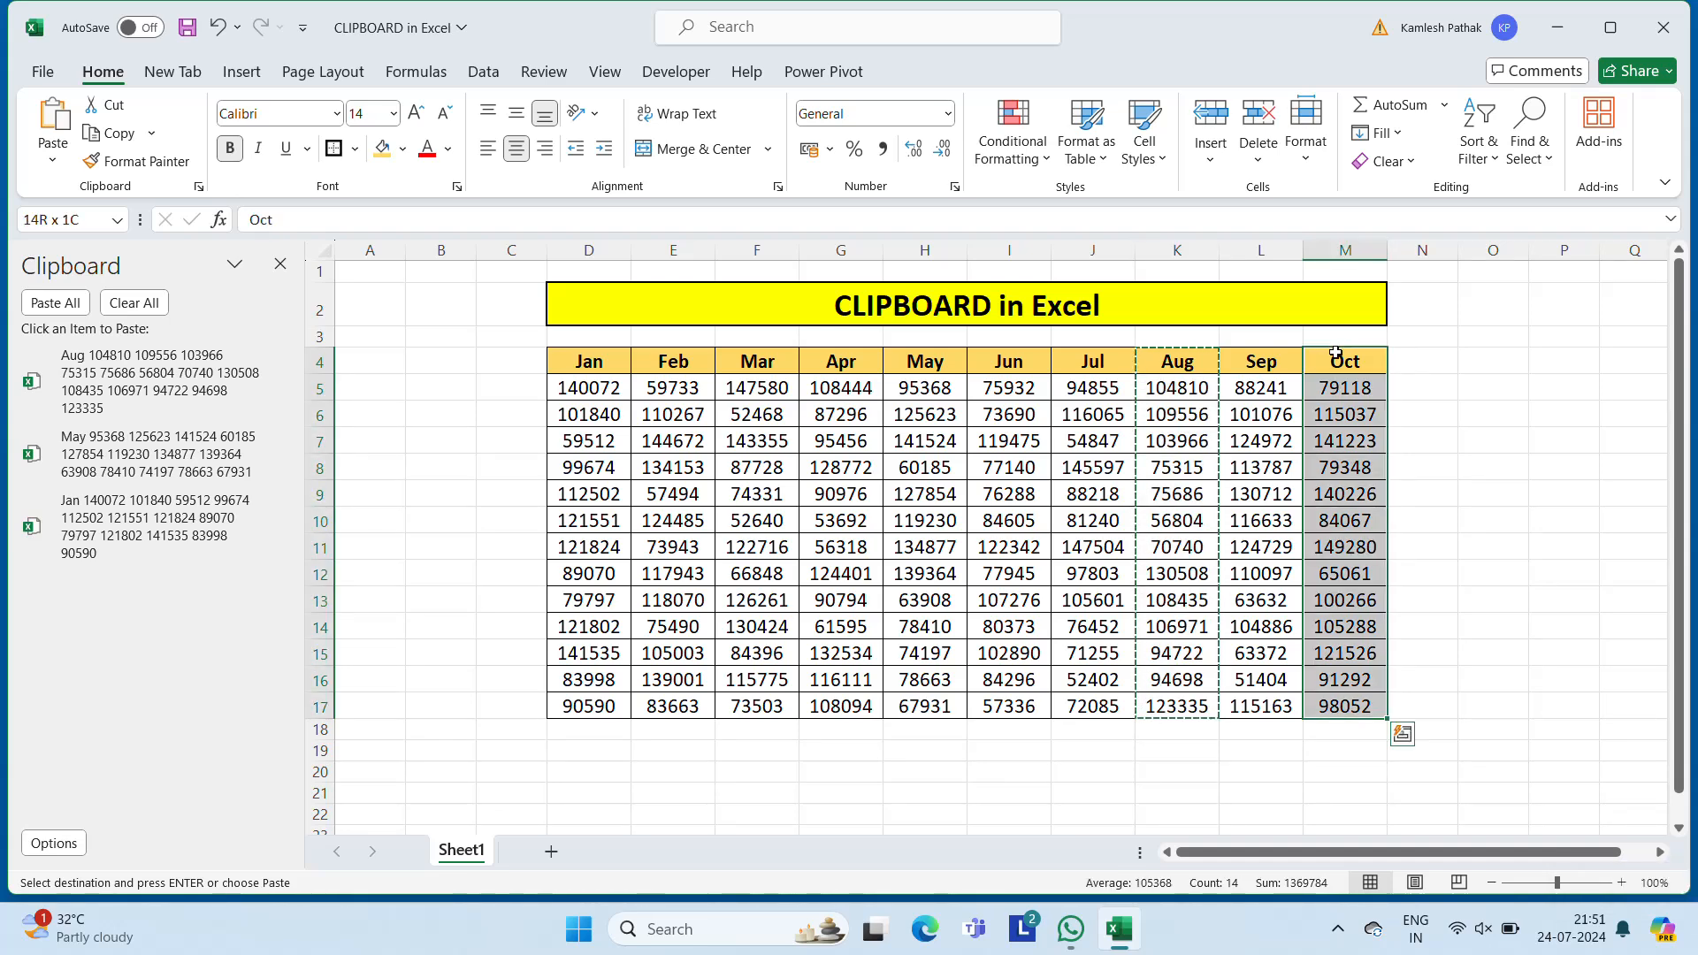
{"action": "key", "text": "ctrl+c"}
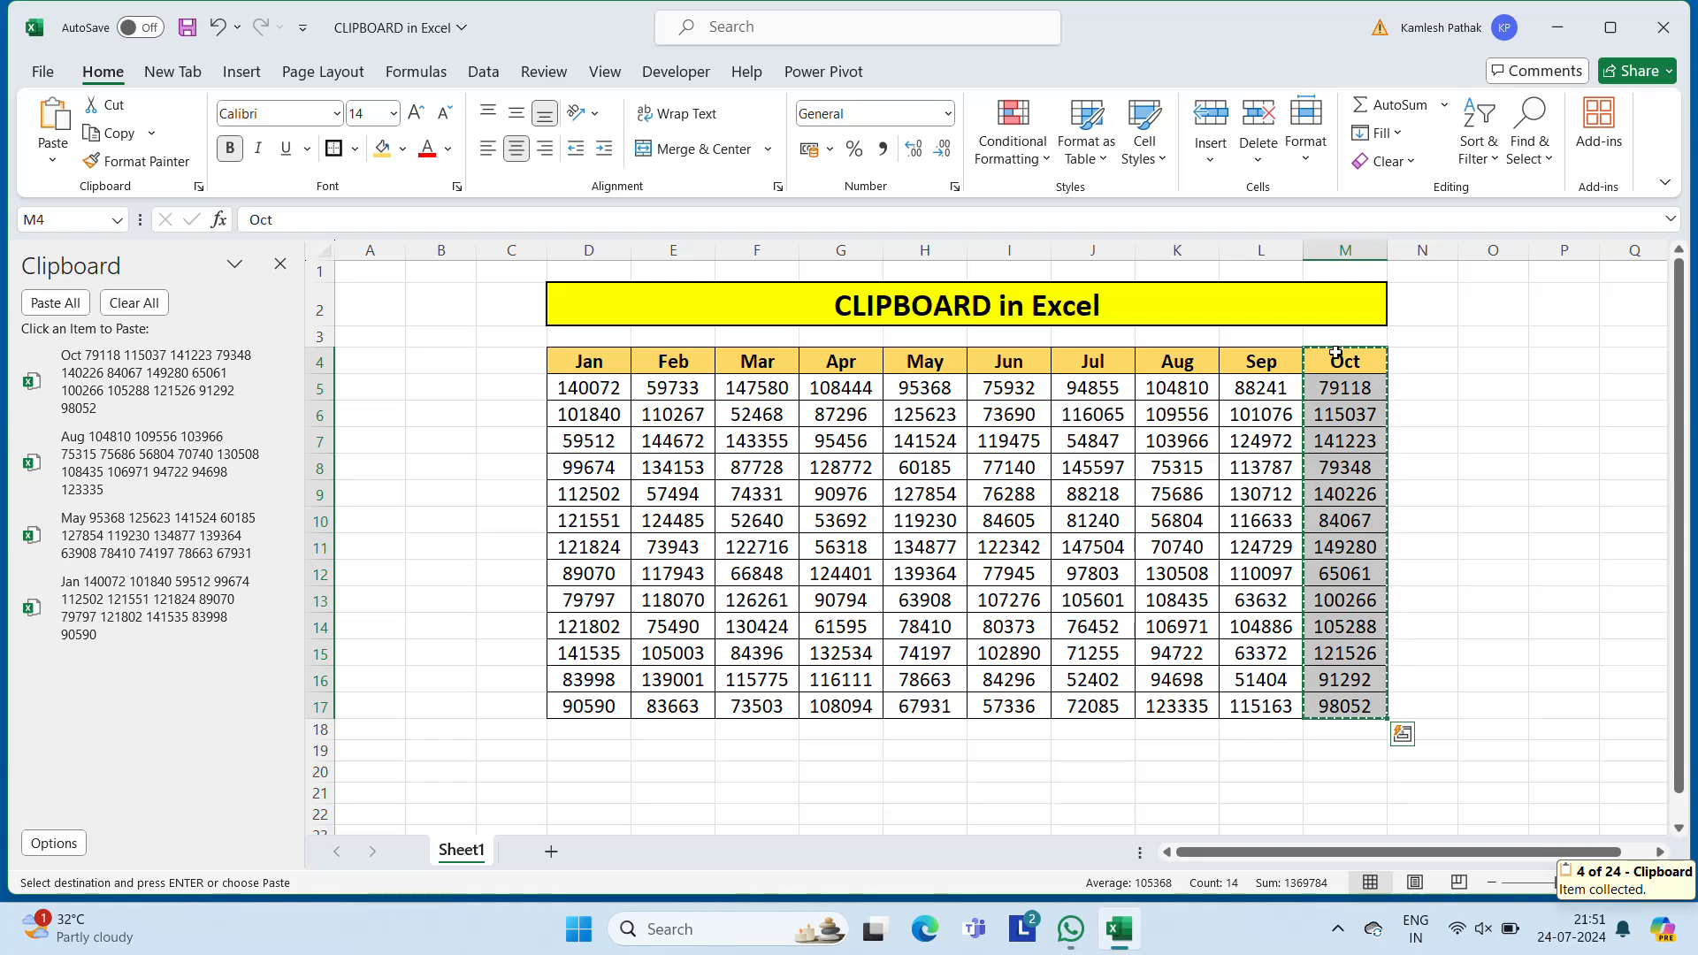
{"action": "key", "text": "Escape"}
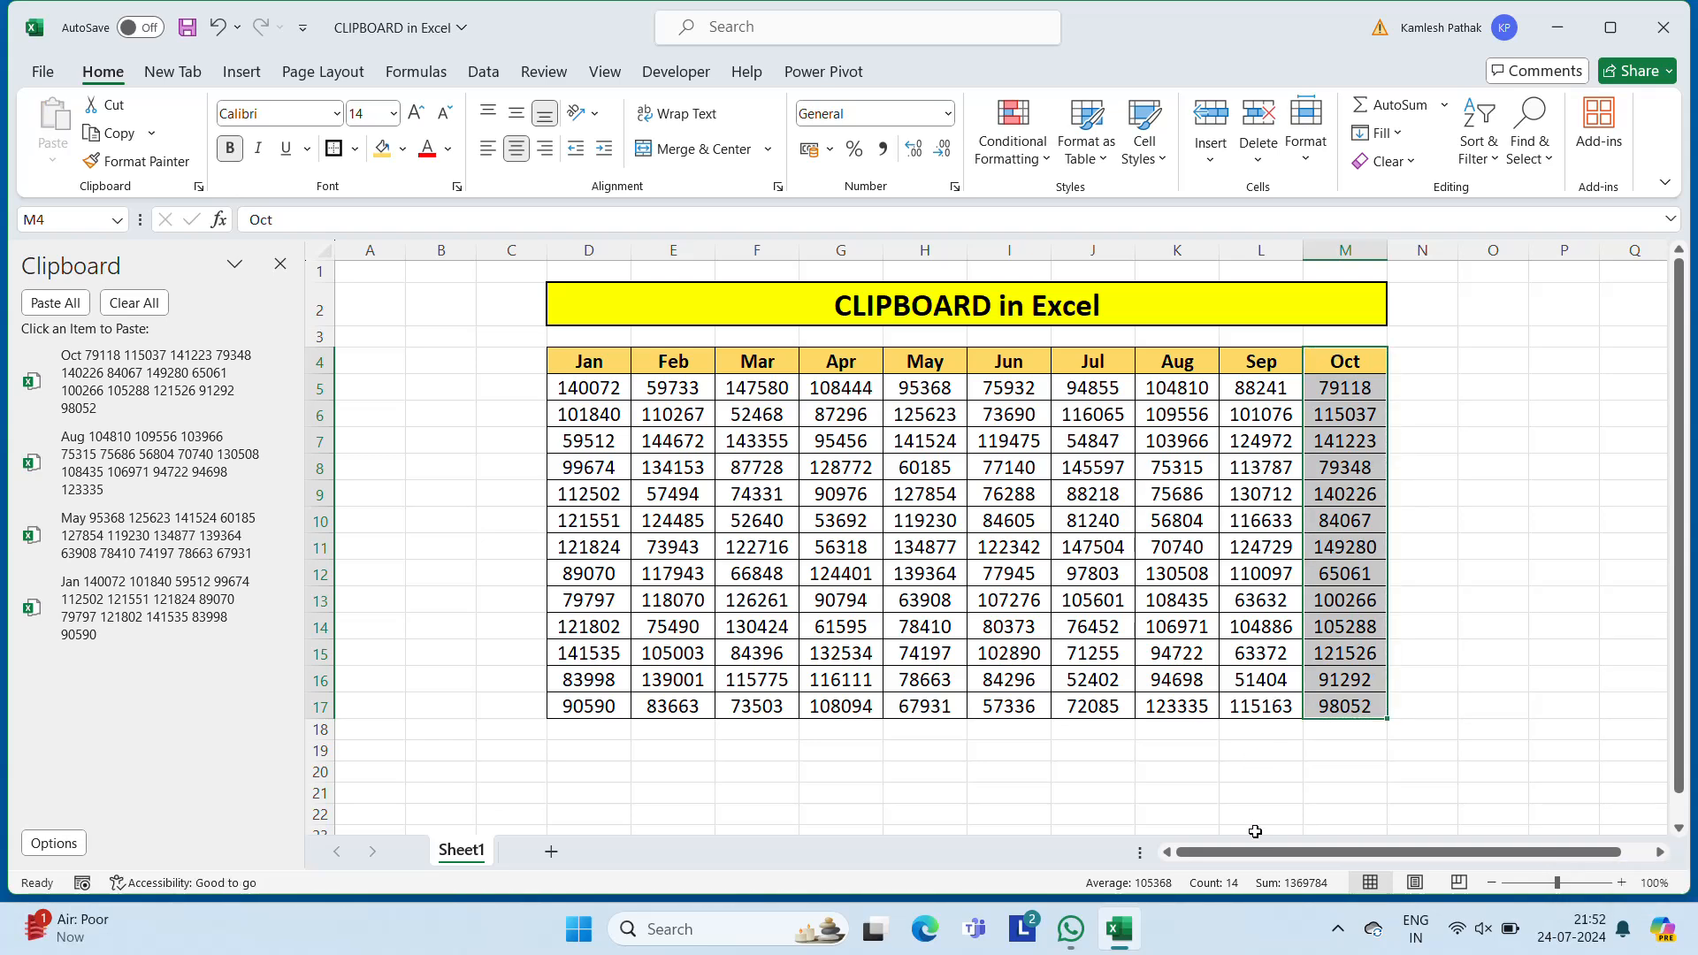
Paste all collected clipboard items at once, starting in cell P5.
{"action": "left_click_drag", "start_coordinate": [1256, 854], "coordinate": [1285, 853]}
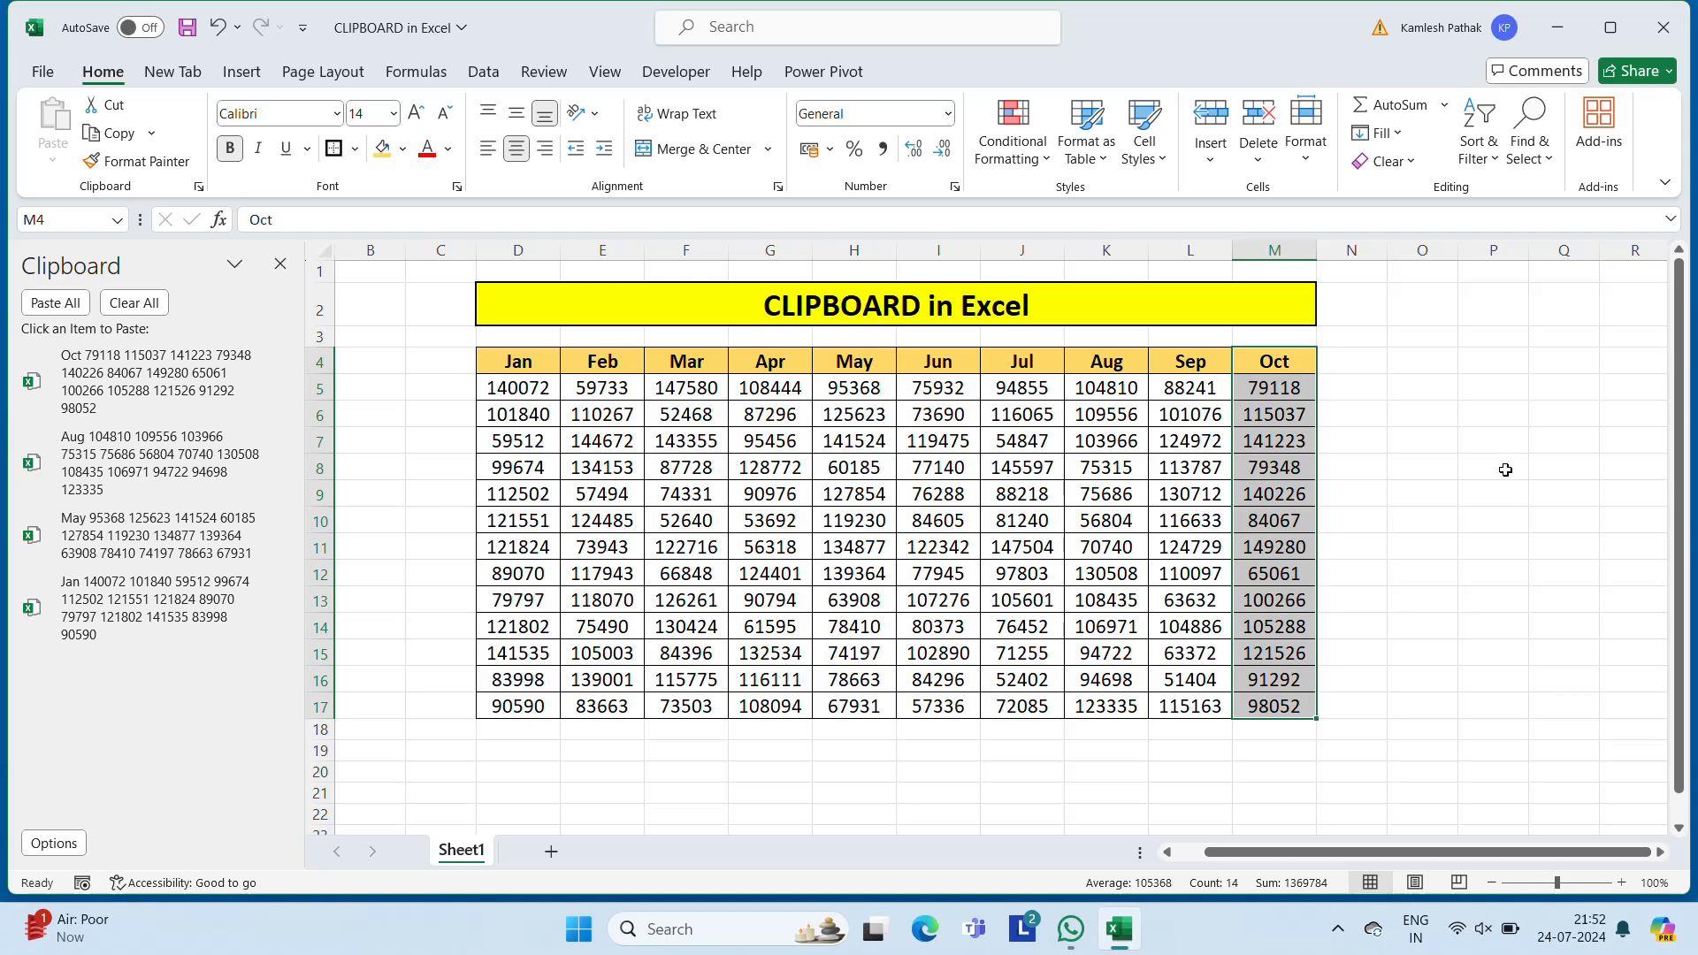
{"action": "left_click", "coordinate": [1483, 387]}
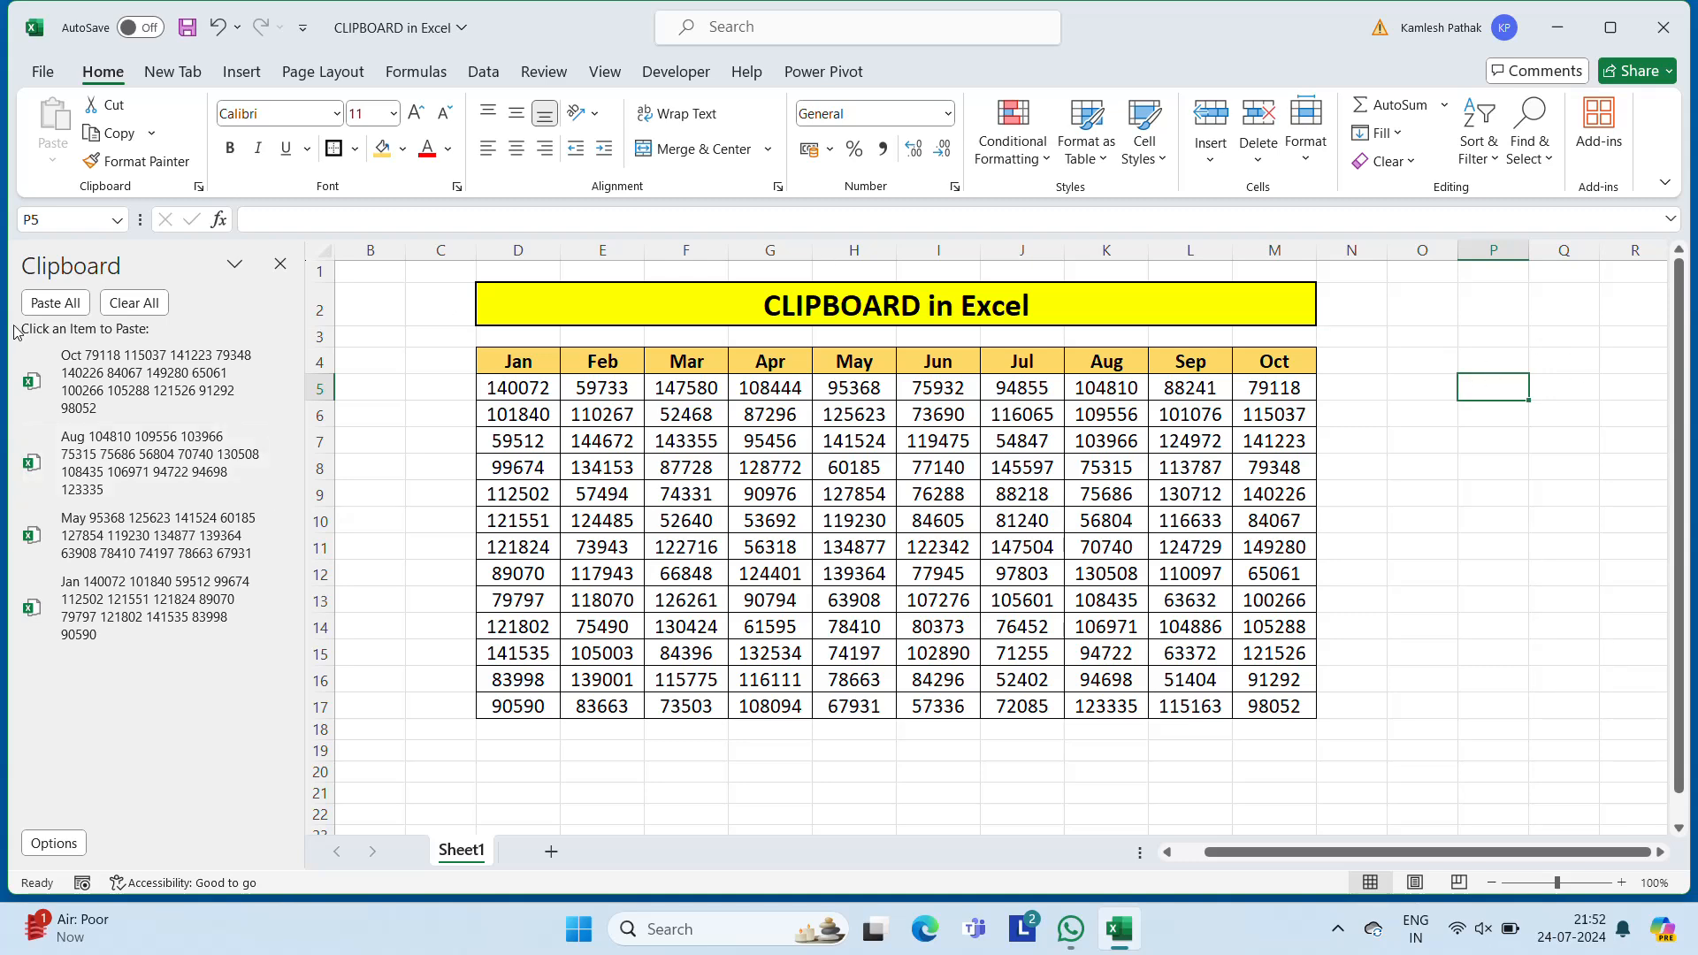
{"action": "left_click", "coordinate": [60, 305]}
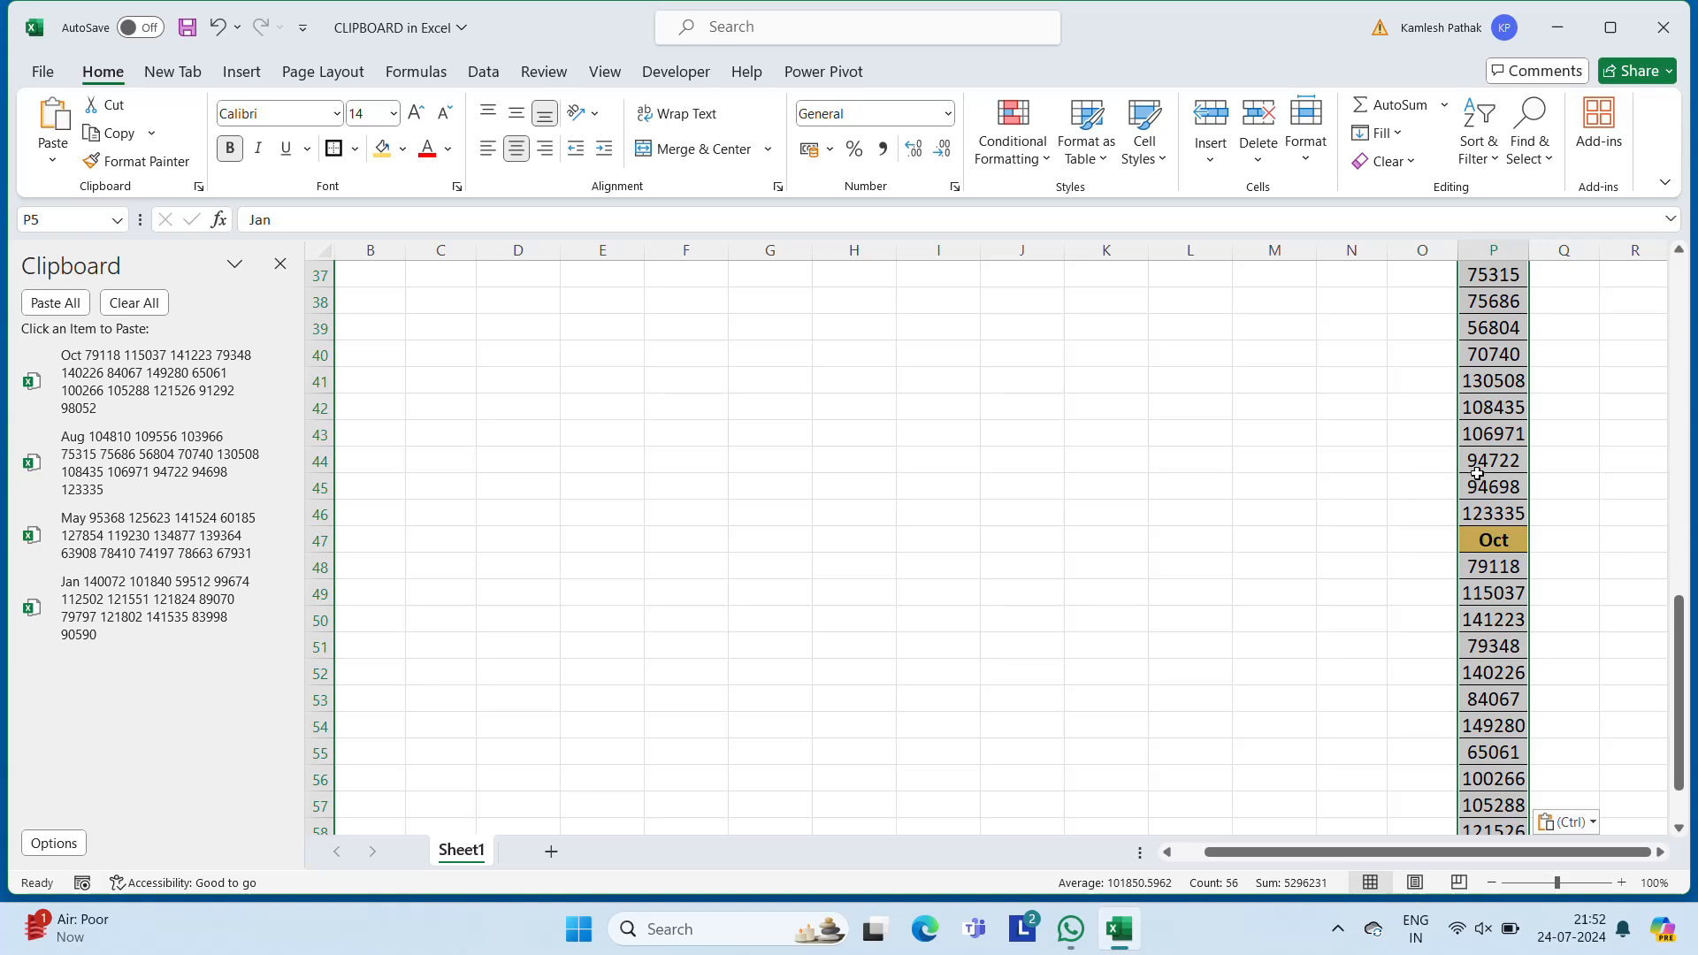
Examine the pasted Jan, May, Aug and Oct blocks down column P.
{"action": "left_click", "coordinate": [1490, 354]}
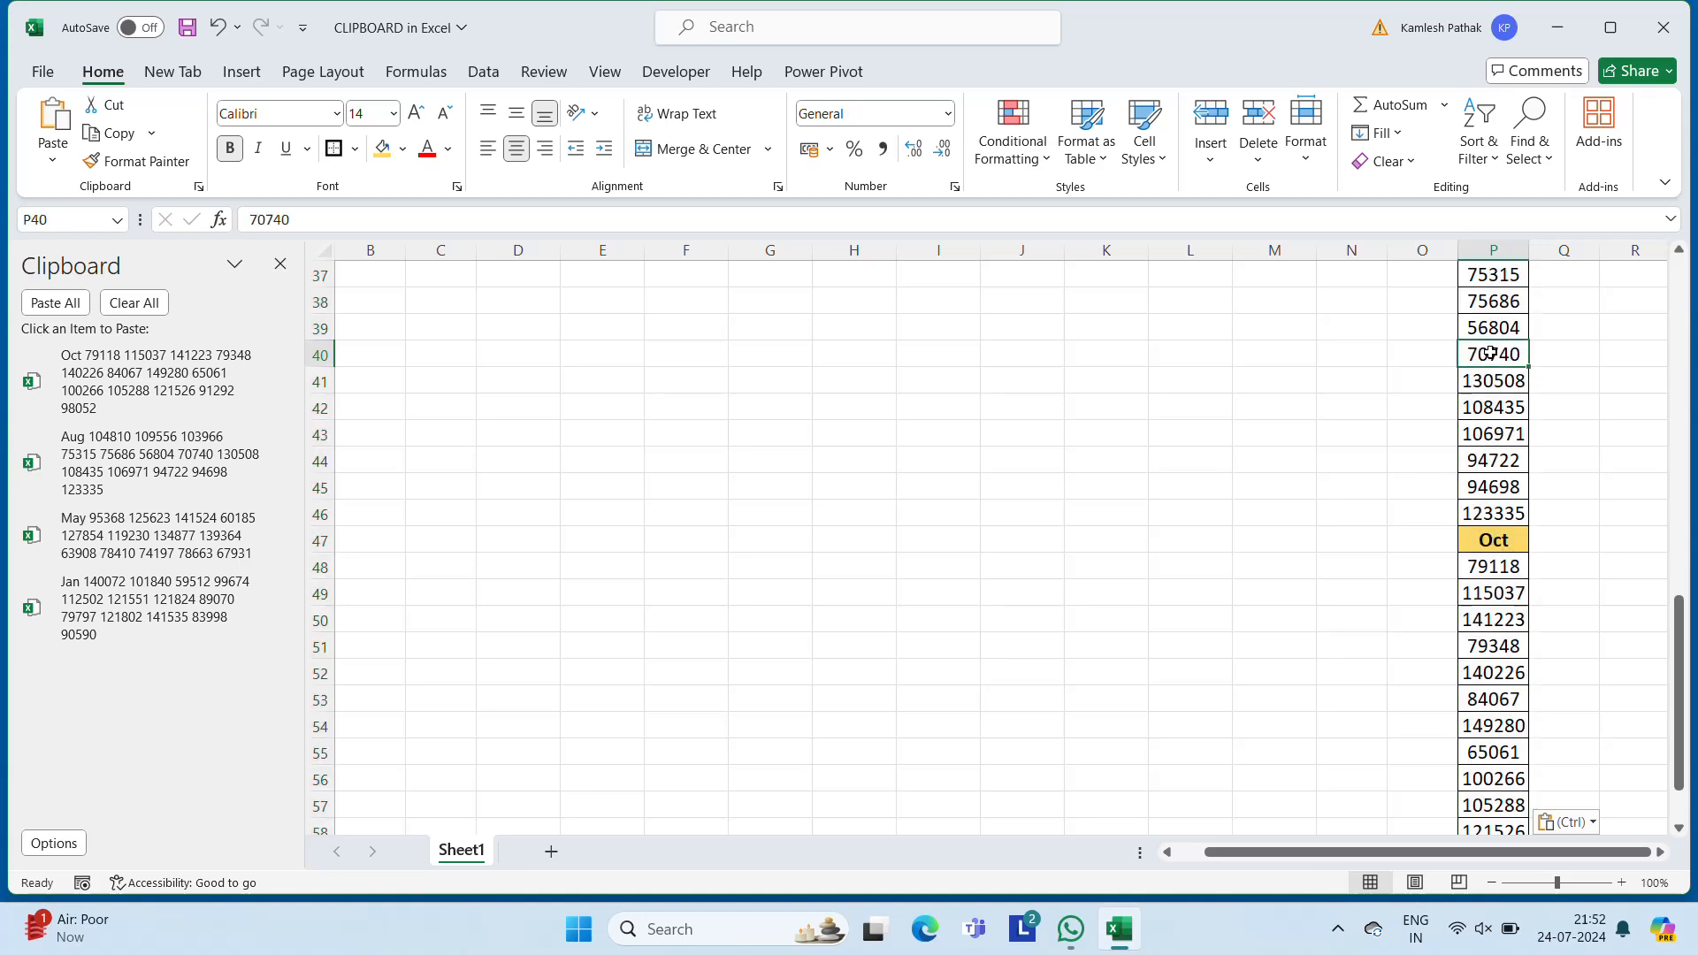
{"action": "scroll", "coordinate": [1490, 354], "scroll_direction": "up", "scroll_amount": 12}
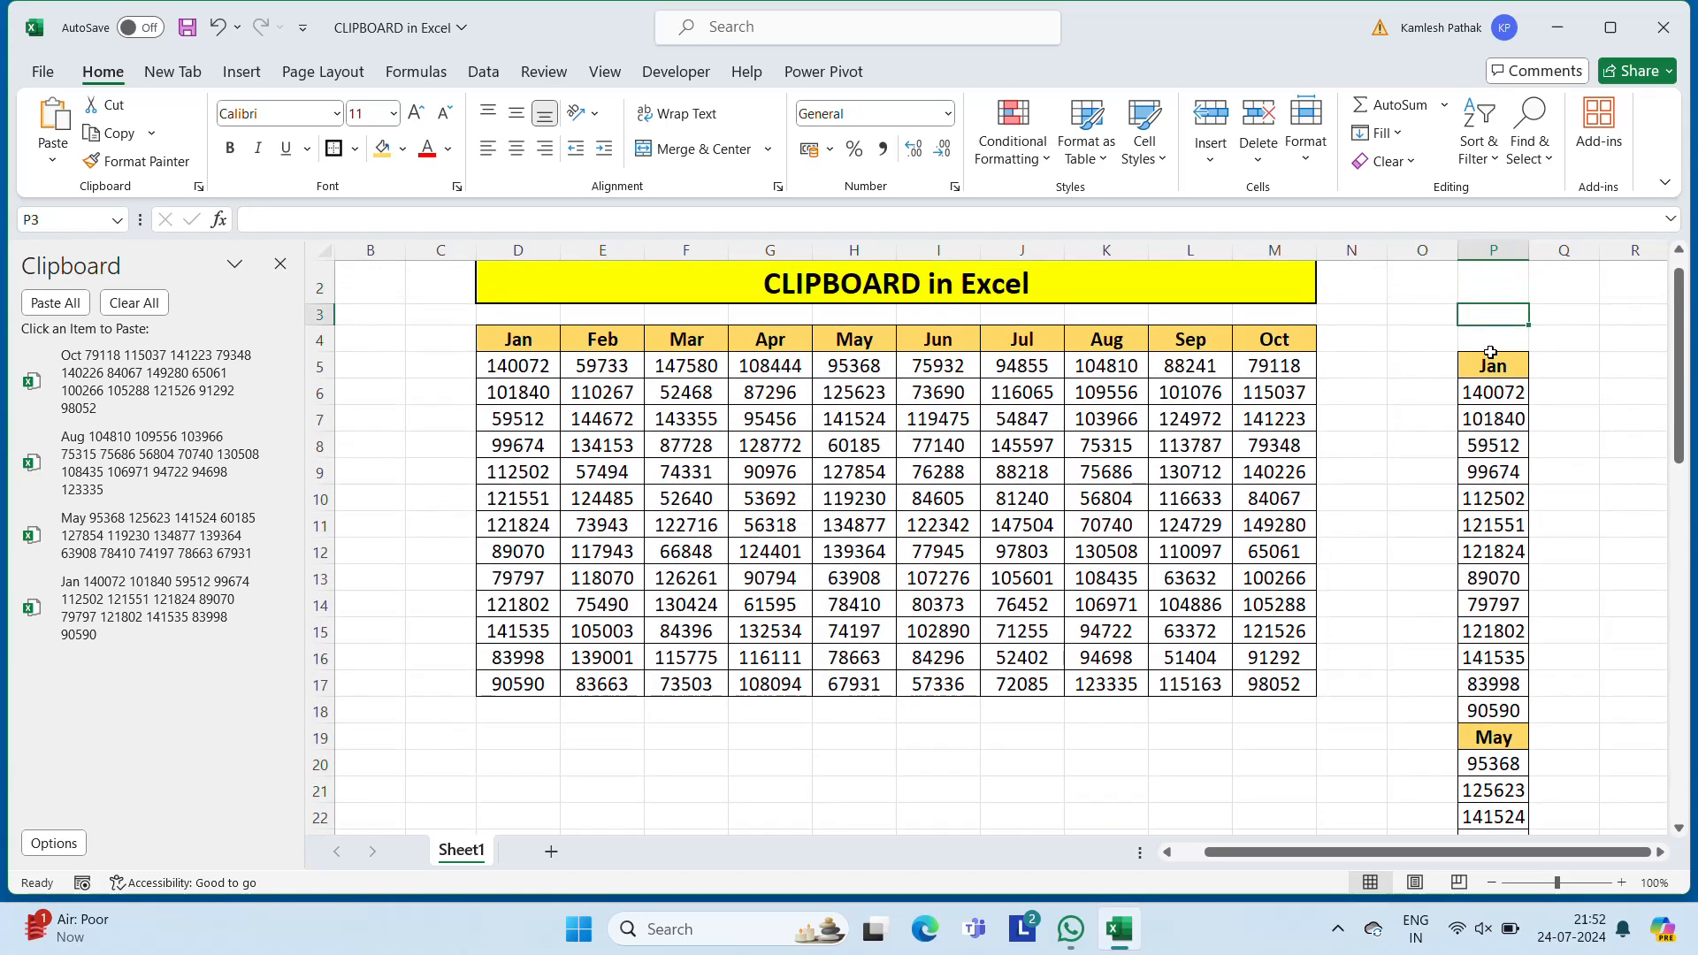
{"action": "left_click", "coordinate": [1490, 354]}
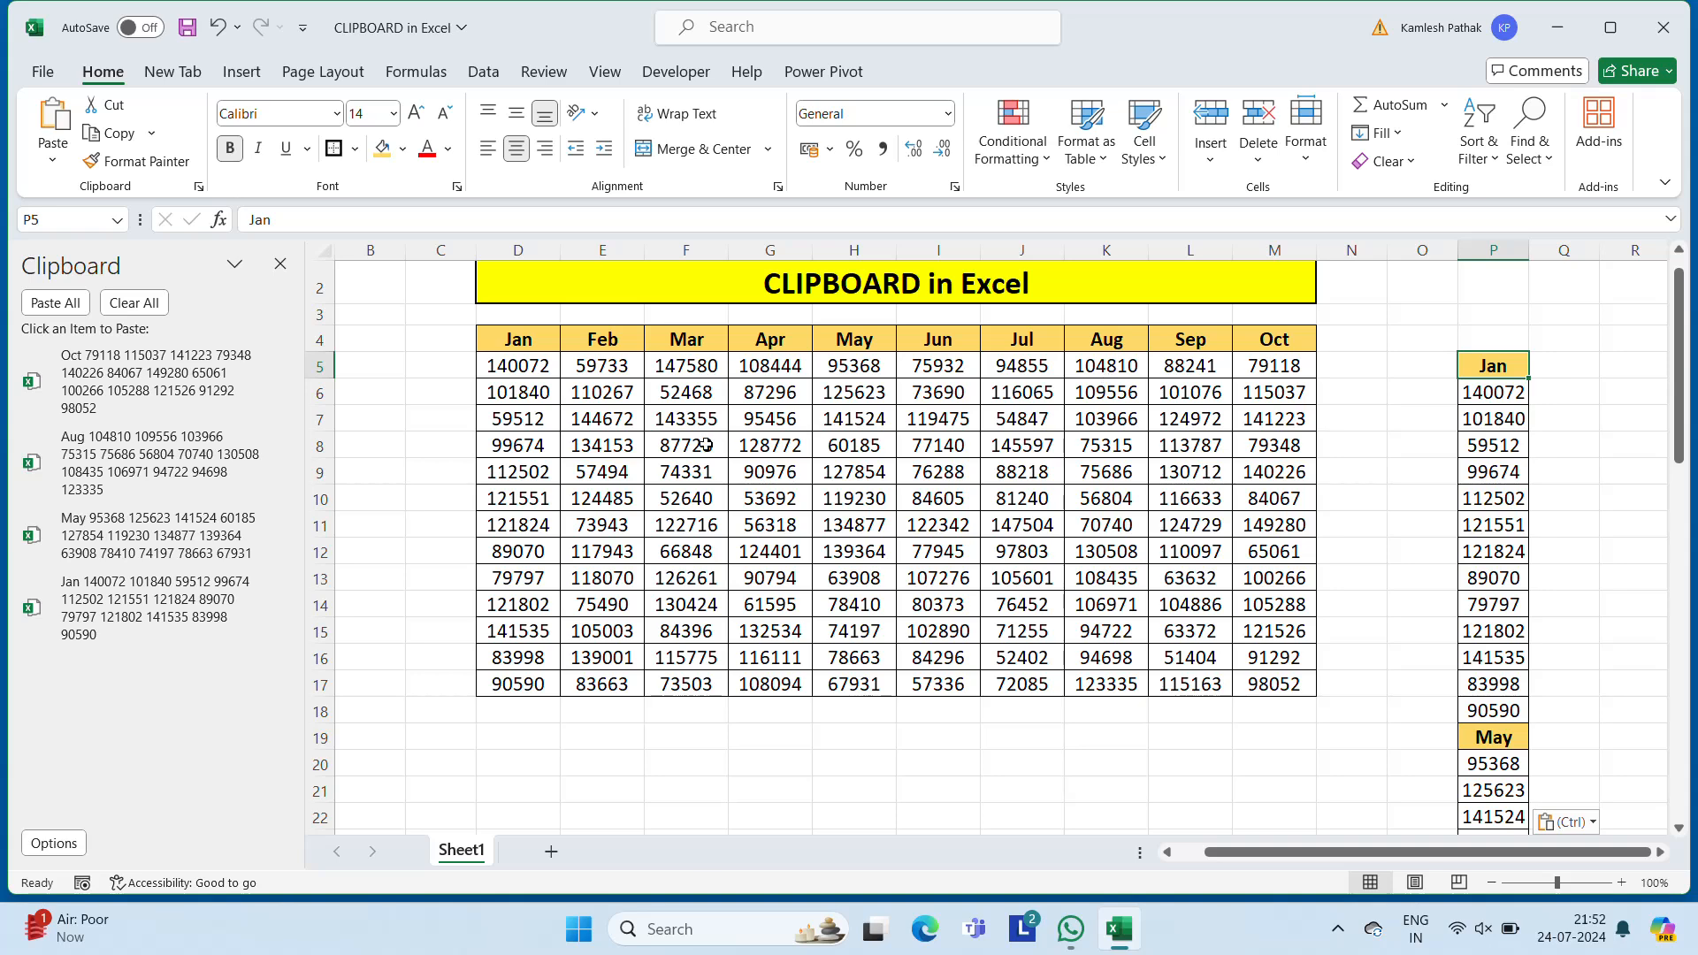
{"action": "left_click", "coordinate": [1492, 732]}
{"action": "key", "text": "Down"}
{"action": "key", "text": "Down"}
{"action": "key", "text": "Down"}
{"action": "key", "text": "Down"}
{"action": "key", "text": "Down"}
{"action": "scroll", "coordinate": [1492, 731], "scroll_direction": "down", "scroll_amount": 5}
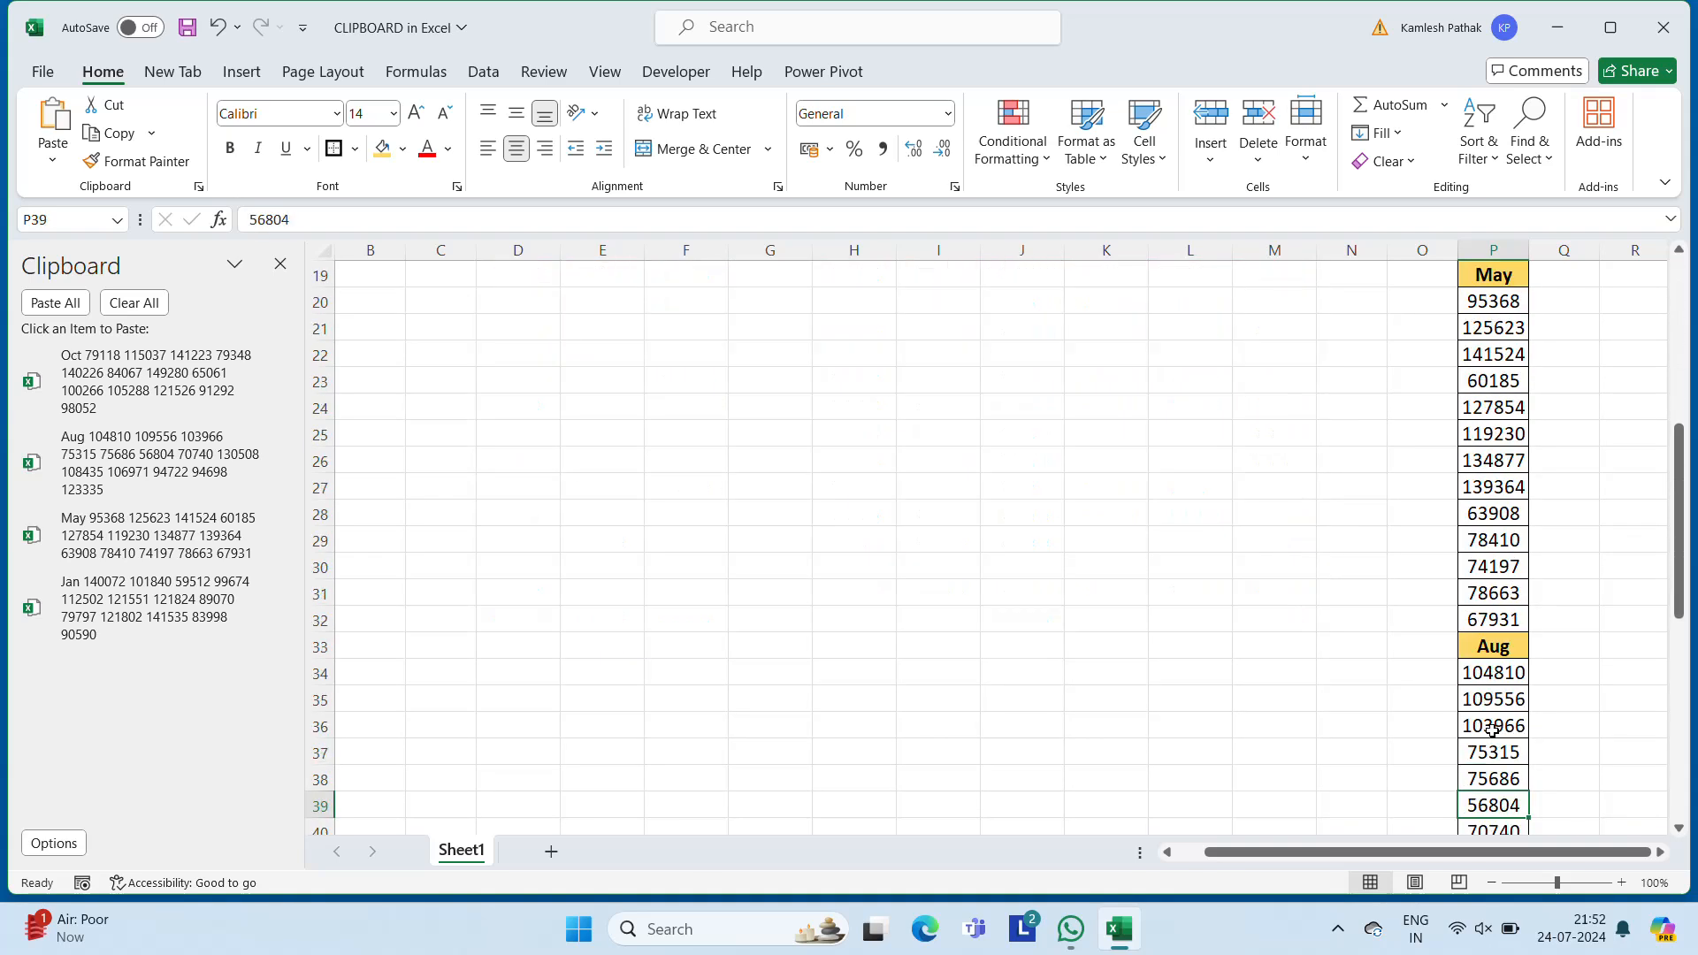
{"action": "key", "text": "Down"}
{"action": "key", "text": "Down"}
{"action": "key", "text": "Down"}
{"action": "key", "text": "Down"}
{"action": "key", "text": "Down"}
{"action": "key", "text": "Down"}
{"action": "key", "text": "Down"}
{"action": "key", "text": "Down"}
{"action": "key", "text": "Down"}
{"action": "key", "text": "Down"}
{"action": "key", "text": "Down"}
{"action": "key", "text": "Down"}
{"action": "key", "text": "Down"}
{"action": "key", "text": "Down"}
{"action": "key", "text": "Down"}
{"action": "key", "text": "Down"}
{"action": "key", "text": "Down"}
{"action": "key", "text": "Down"}
{"action": "key", "text": "Down"}
{"action": "key", "text": "Down"}
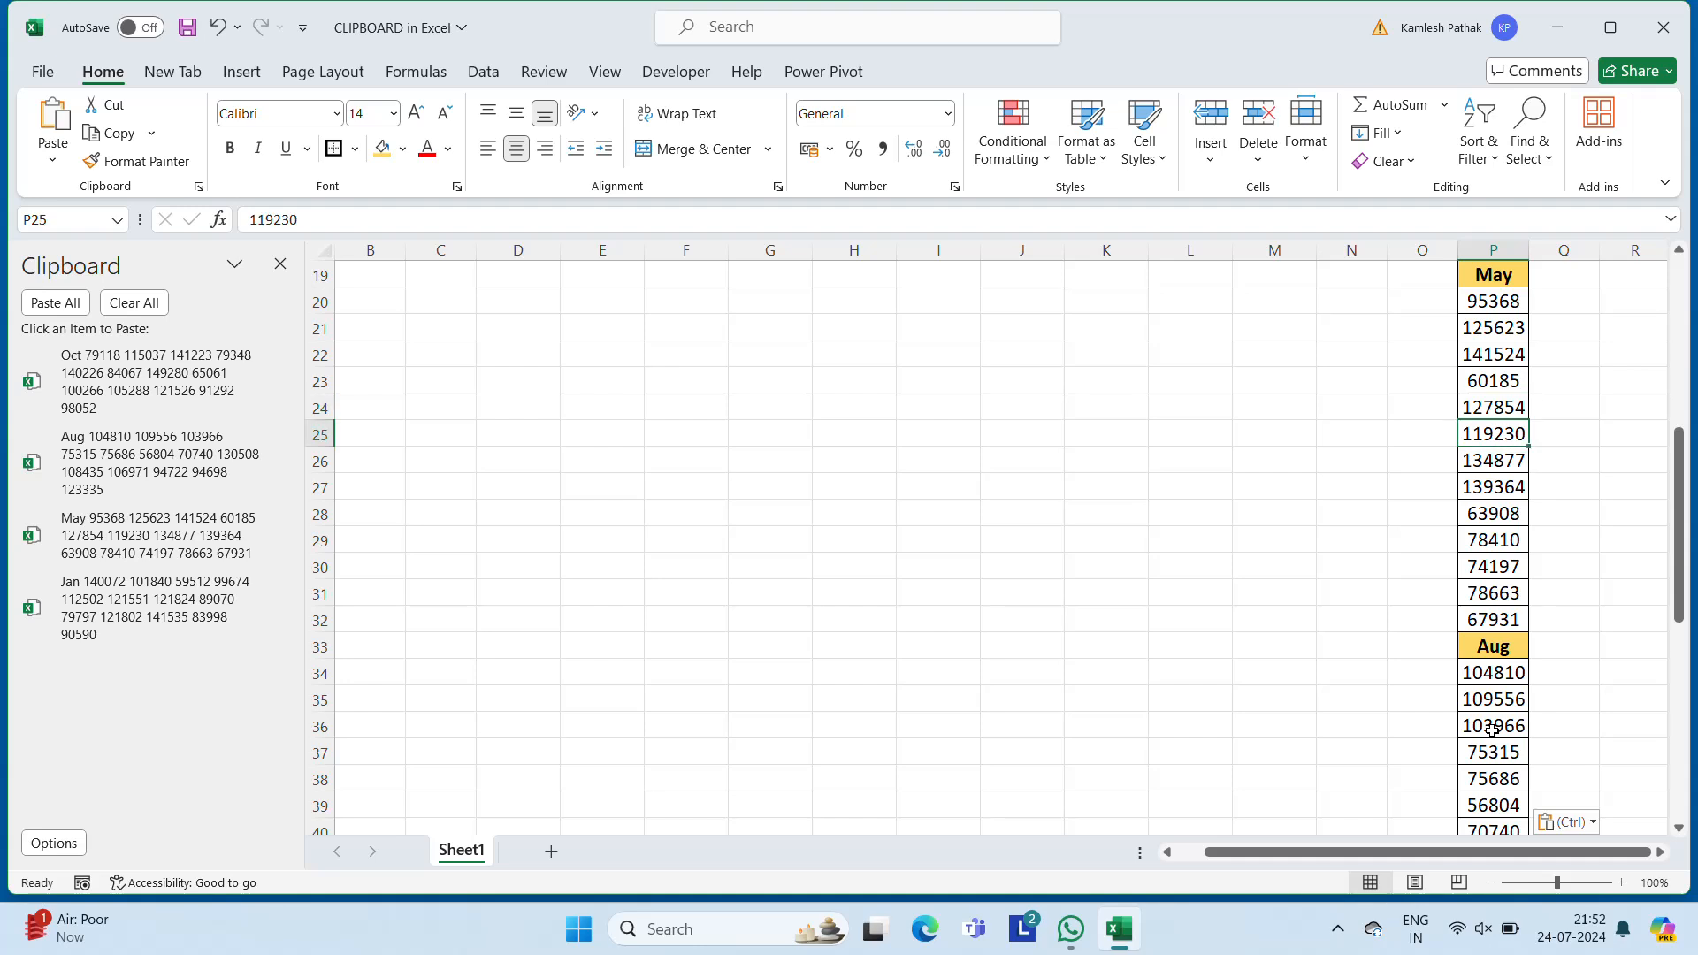
{"action": "key", "text": "Up"}
{"action": "key", "text": "Up"}
{"action": "key", "text": "Up"}
{"action": "key", "text": "Up"}
{"action": "key", "text": "Up"}
{"action": "key", "text": "Up"}
{"action": "key", "text": "Up"}
{"action": "key", "text": "Up"}
{"action": "key", "text": "Up"}
{"action": "key", "text": "Up"}
{"action": "key", "text": "Up"}
{"action": "key", "text": "Up"}
{"action": "key", "text": "Up"}
{"action": "key", "text": "Up"}
{"action": "key", "text": "Up"}
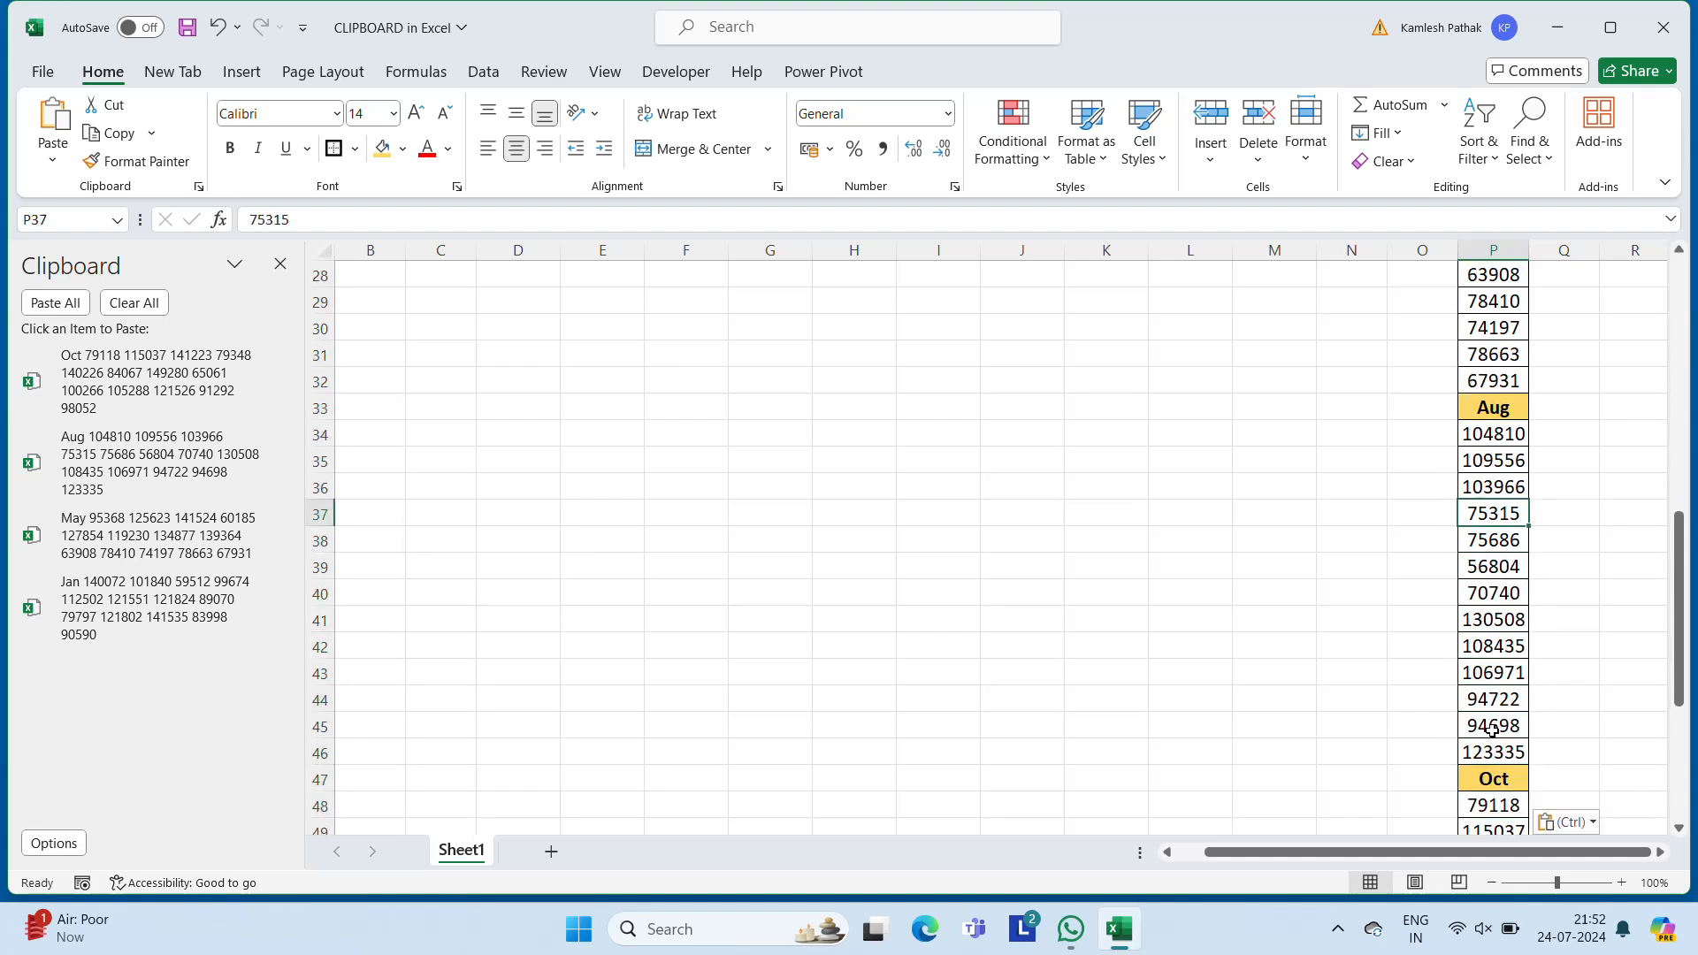
{"action": "key", "text": "Down"}
{"action": "key", "text": "Down"}
{"action": "key", "text": "Down"}
{"action": "key", "text": "Down"}
{"action": "key", "text": "Down"}
{"action": "key", "text": "Down"}
{"action": "key", "text": "Down"}
{"action": "key", "text": "Down"}
{"action": "key", "text": "Down"}
{"action": "key", "text": "Down"}
{"action": "key", "text": "Down"}
{"action": "key", "text": "Down"}
{"action": "key", "text": "Down"}
{"action": "key", "text": "Down"}
{"action": "key", "text": "Down"}
{"action": "key", "text": "Down"}
{"action": "key", "text": "Down"}
{"action": "key", "text": "Down"}
{"action": "key", "text": "Down"}
{"action": "key", "text": "Down"}
{"action": "key", "text": "Down"}
{"action": "key", "text": "Down"}
{"action": "key", "text": "Down"}
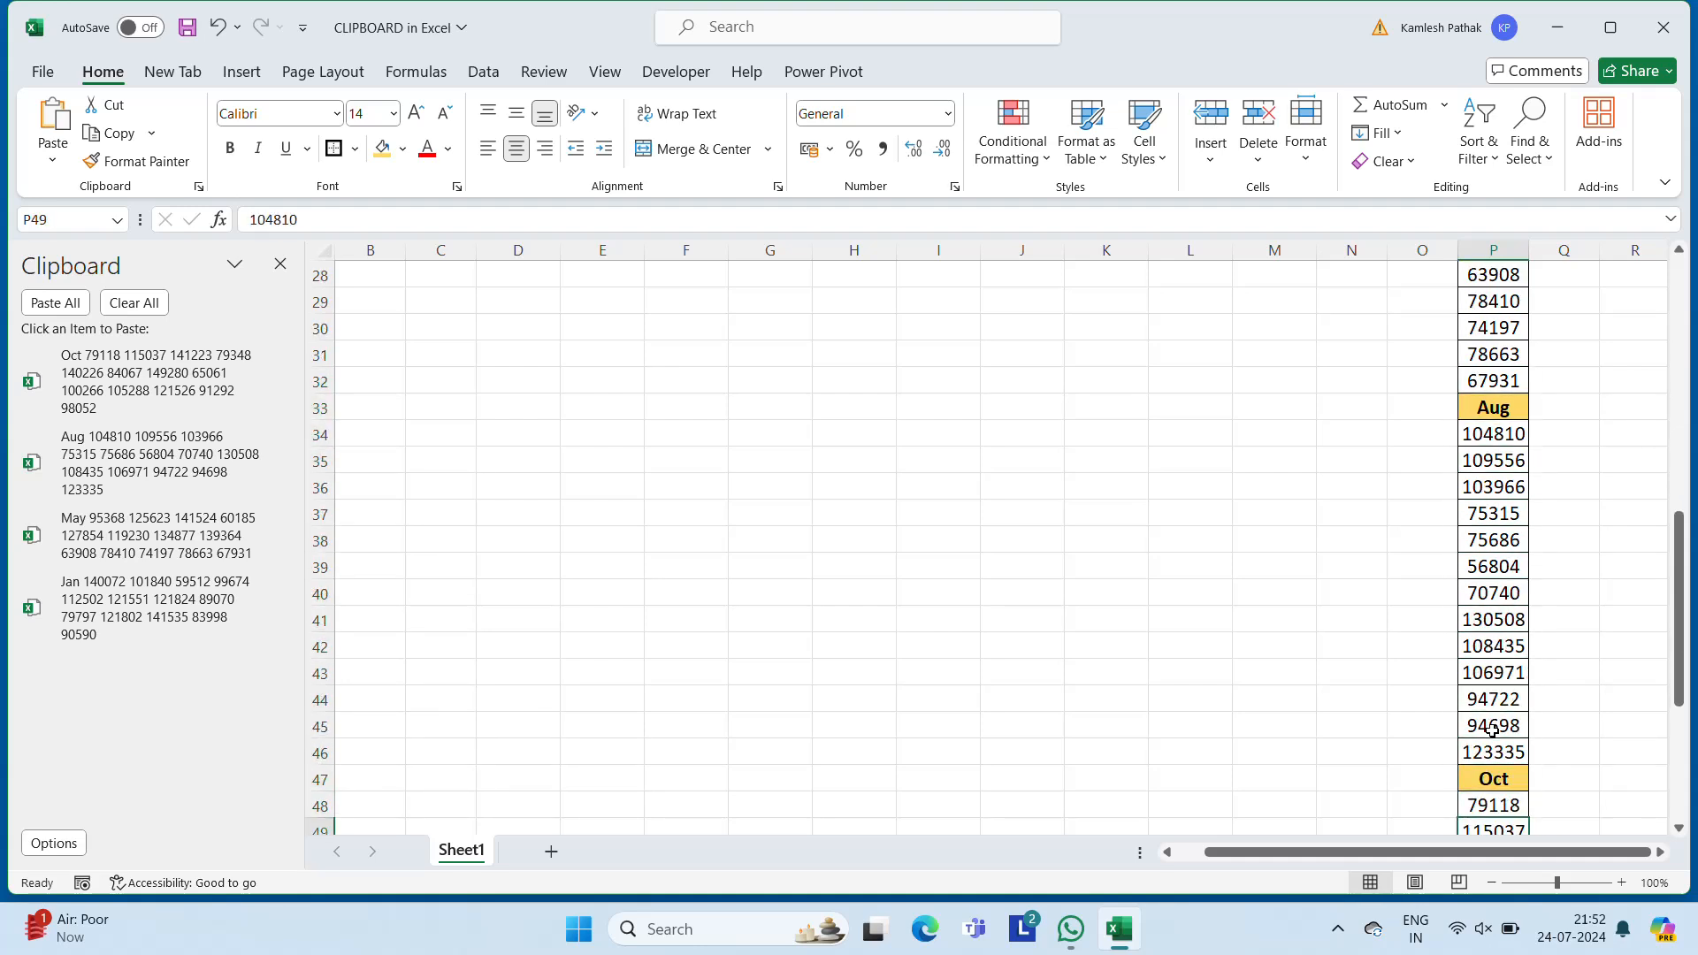
{"action": "key", "text": "Up"}
{"action": "key", "text": "Up"}
{"action": "key", "text": "Up"}
{"action": "key", "text": "Up"}
{"action": "key", "text": "Up"}
{"action": "key", "text": "Up"}
{"action": "key", "text": "Up"}
{"action": "key", "text": "Up"}
{"action": "key", "text": "Up"}
{"action": "key", "text": "Up"}
{"action": "key", "text": "Up"}
{"action": "key", "text": "Up"}
{"action": "key", "text": "Up"}
{"action": "key", "text": "Up"}
{"action": "key", "text": "Up"}
{"action": "key", "text": "Up"}
{"action": "key", "text": "Up"}
{"action": "key", "text": "Up"}
{"action": "key", "text": "Up"}
{"action": "key", "text": "Up"}
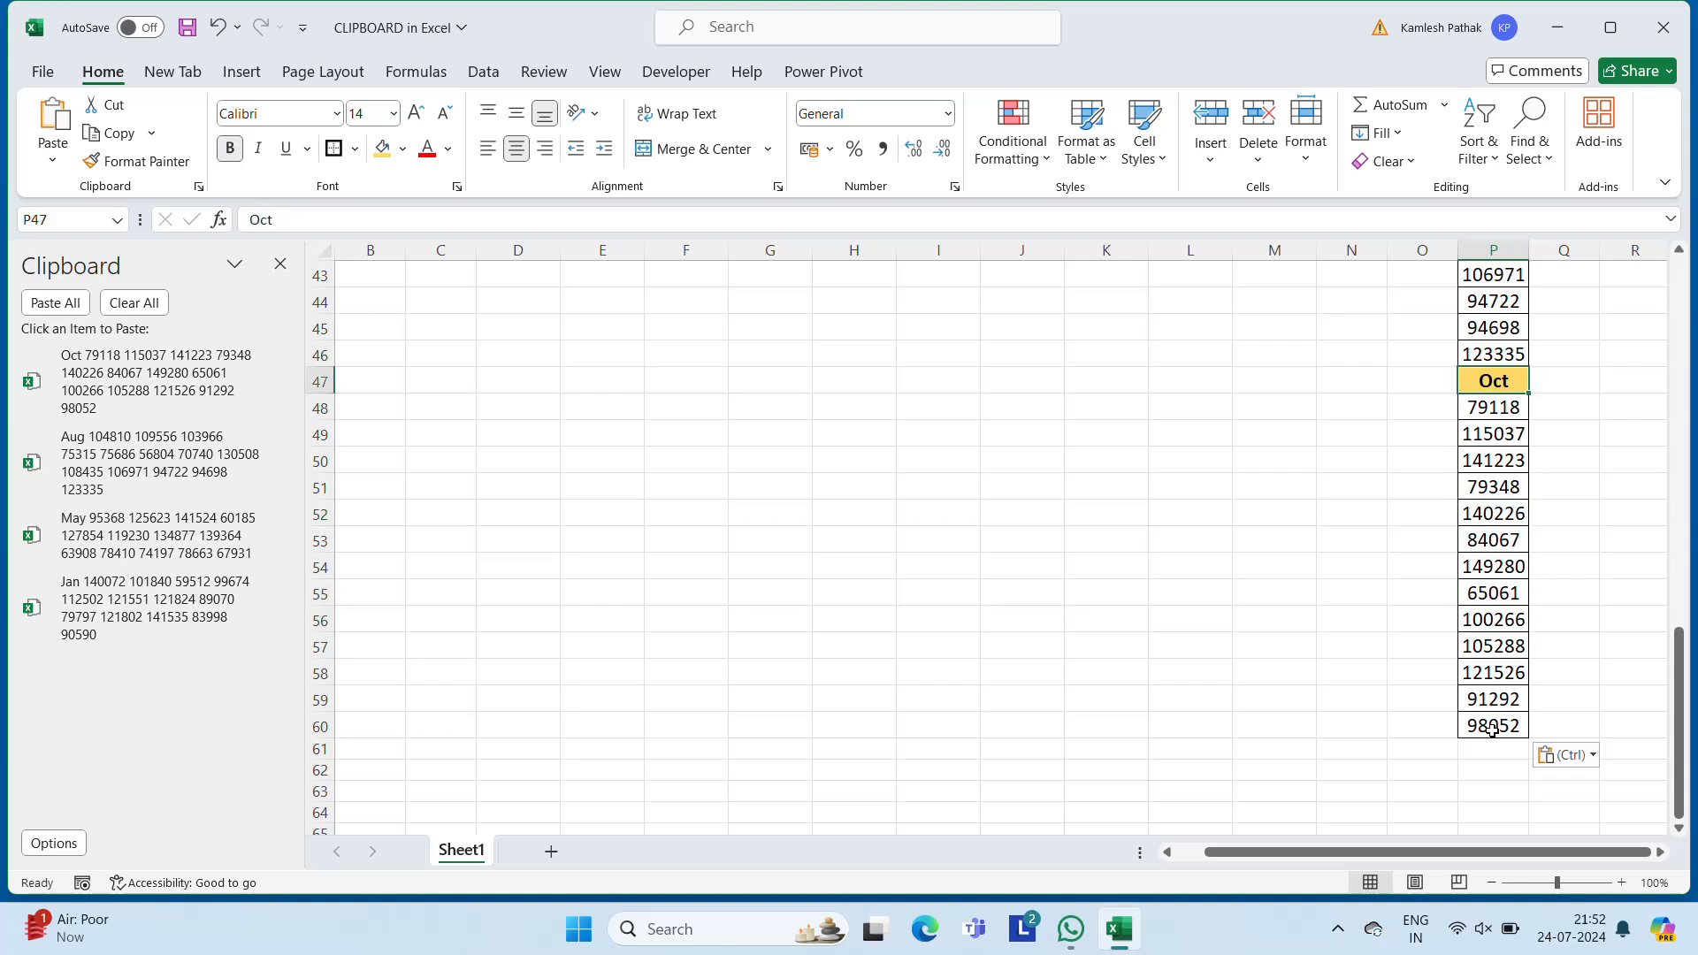
{"action": "key", "text": "Down"}
{"action": "key", "text": "Down"}
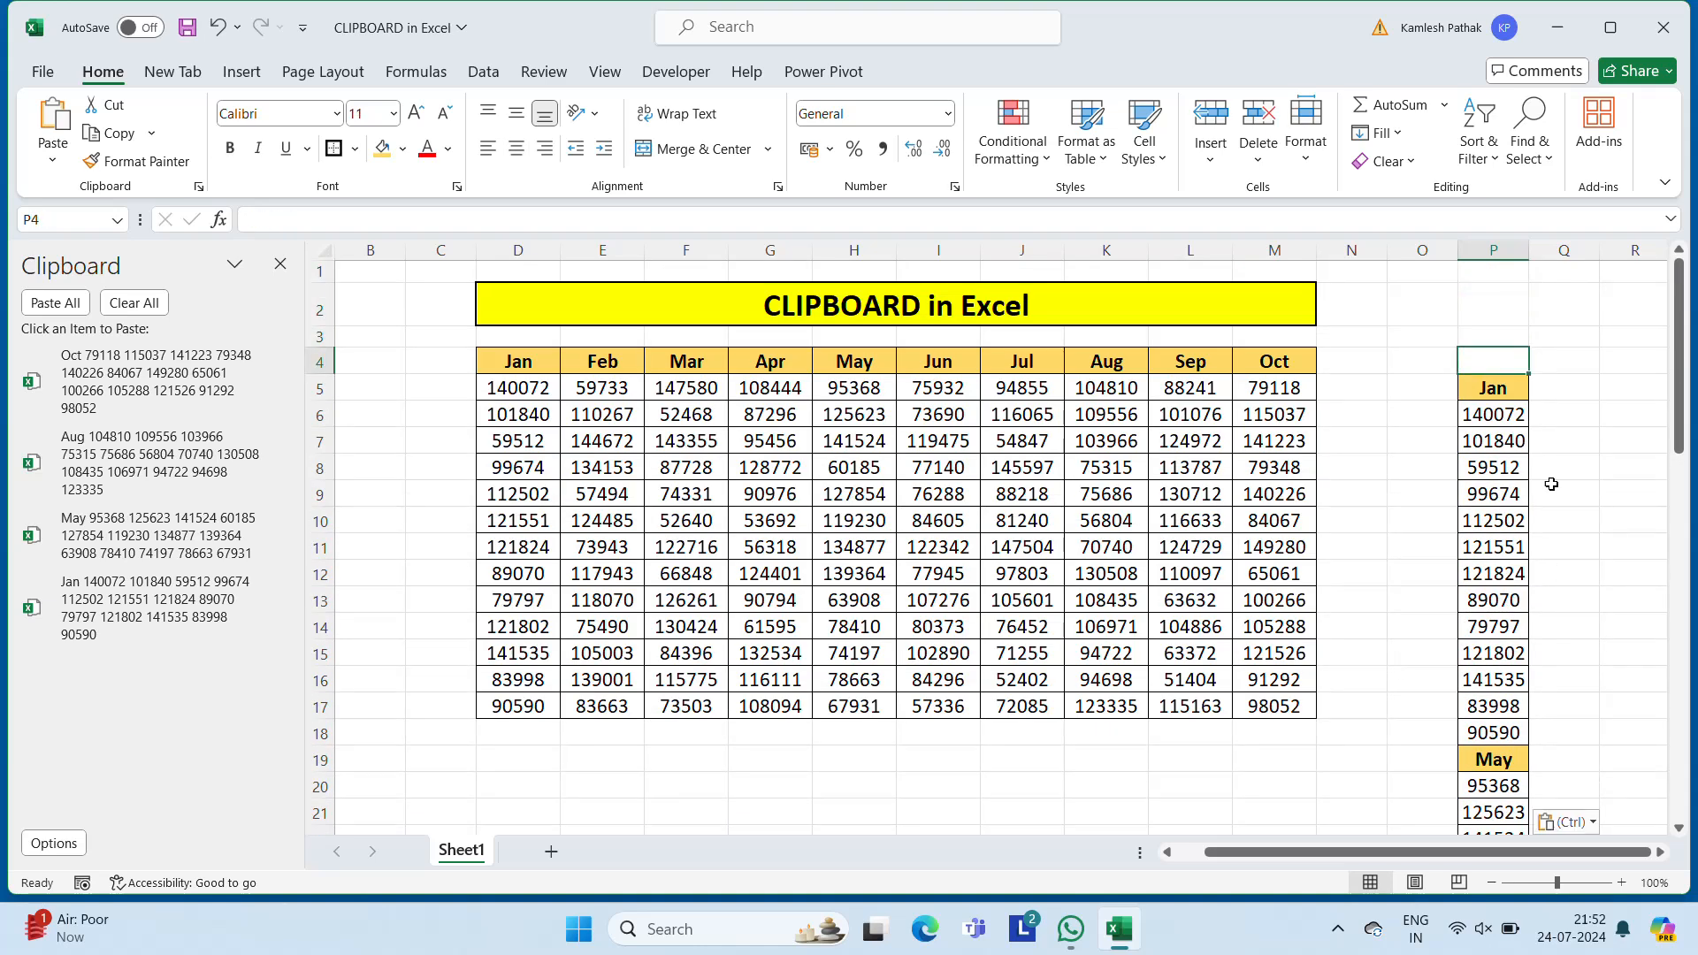
Delete the whole column P with the pasted data.
{"action": "left_click", "coordinate": [1493, 250]}
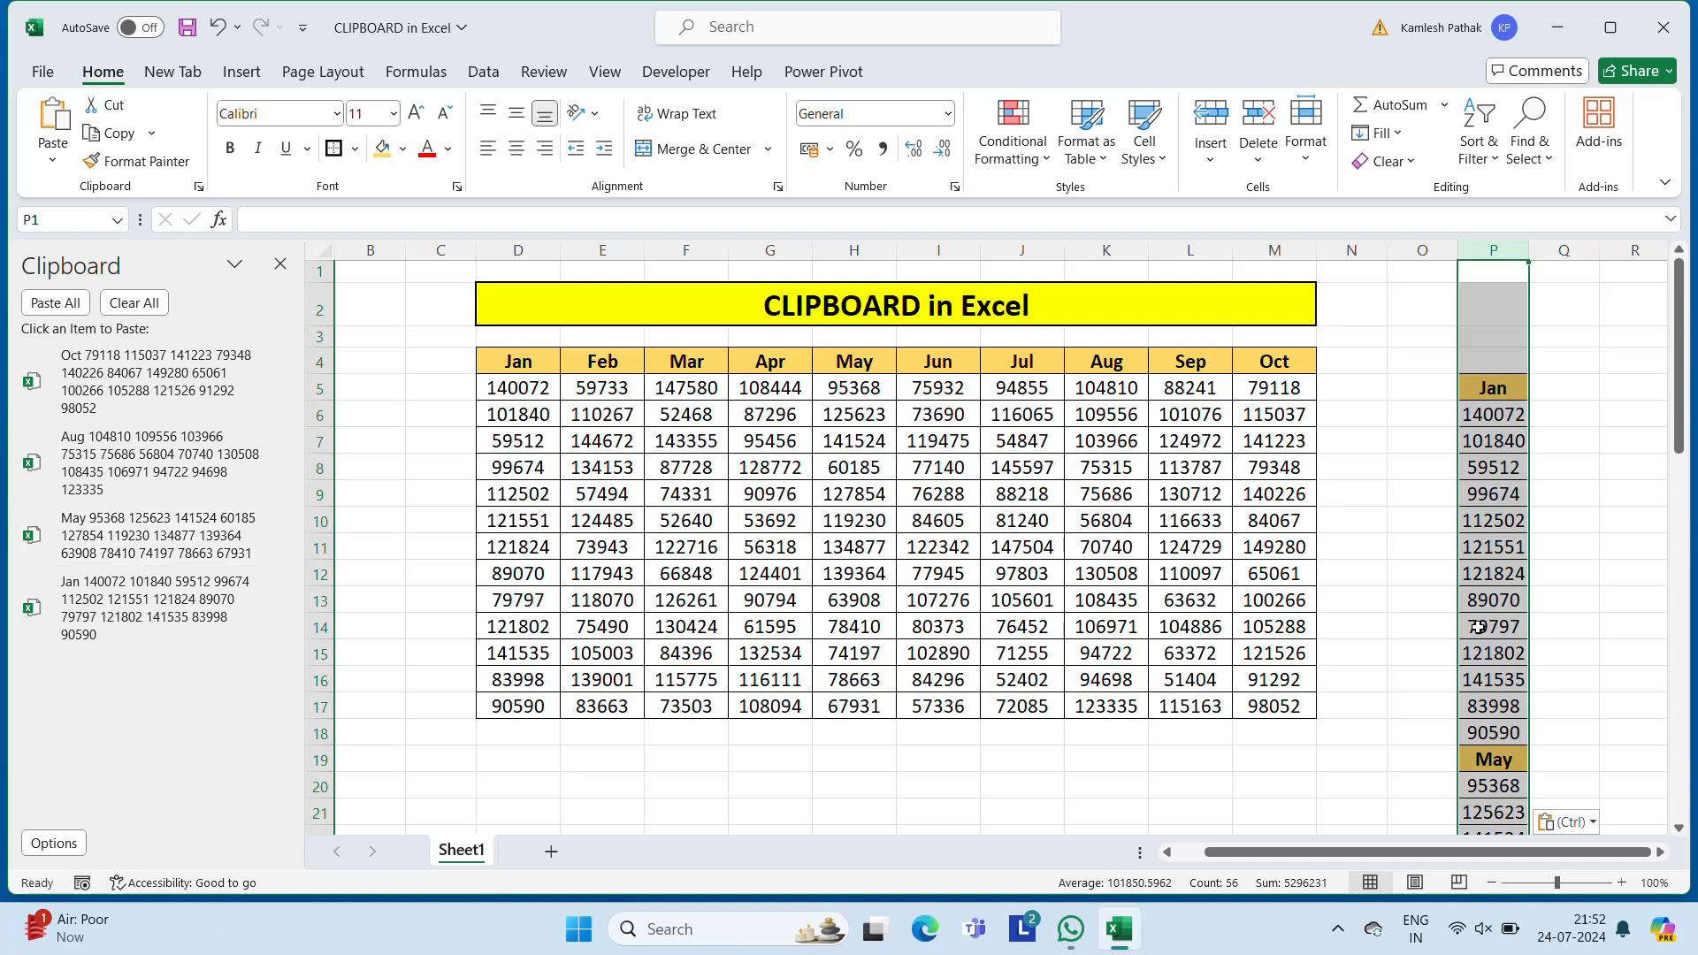
{"action": "right_click", "coordinate": [1479, 627]}
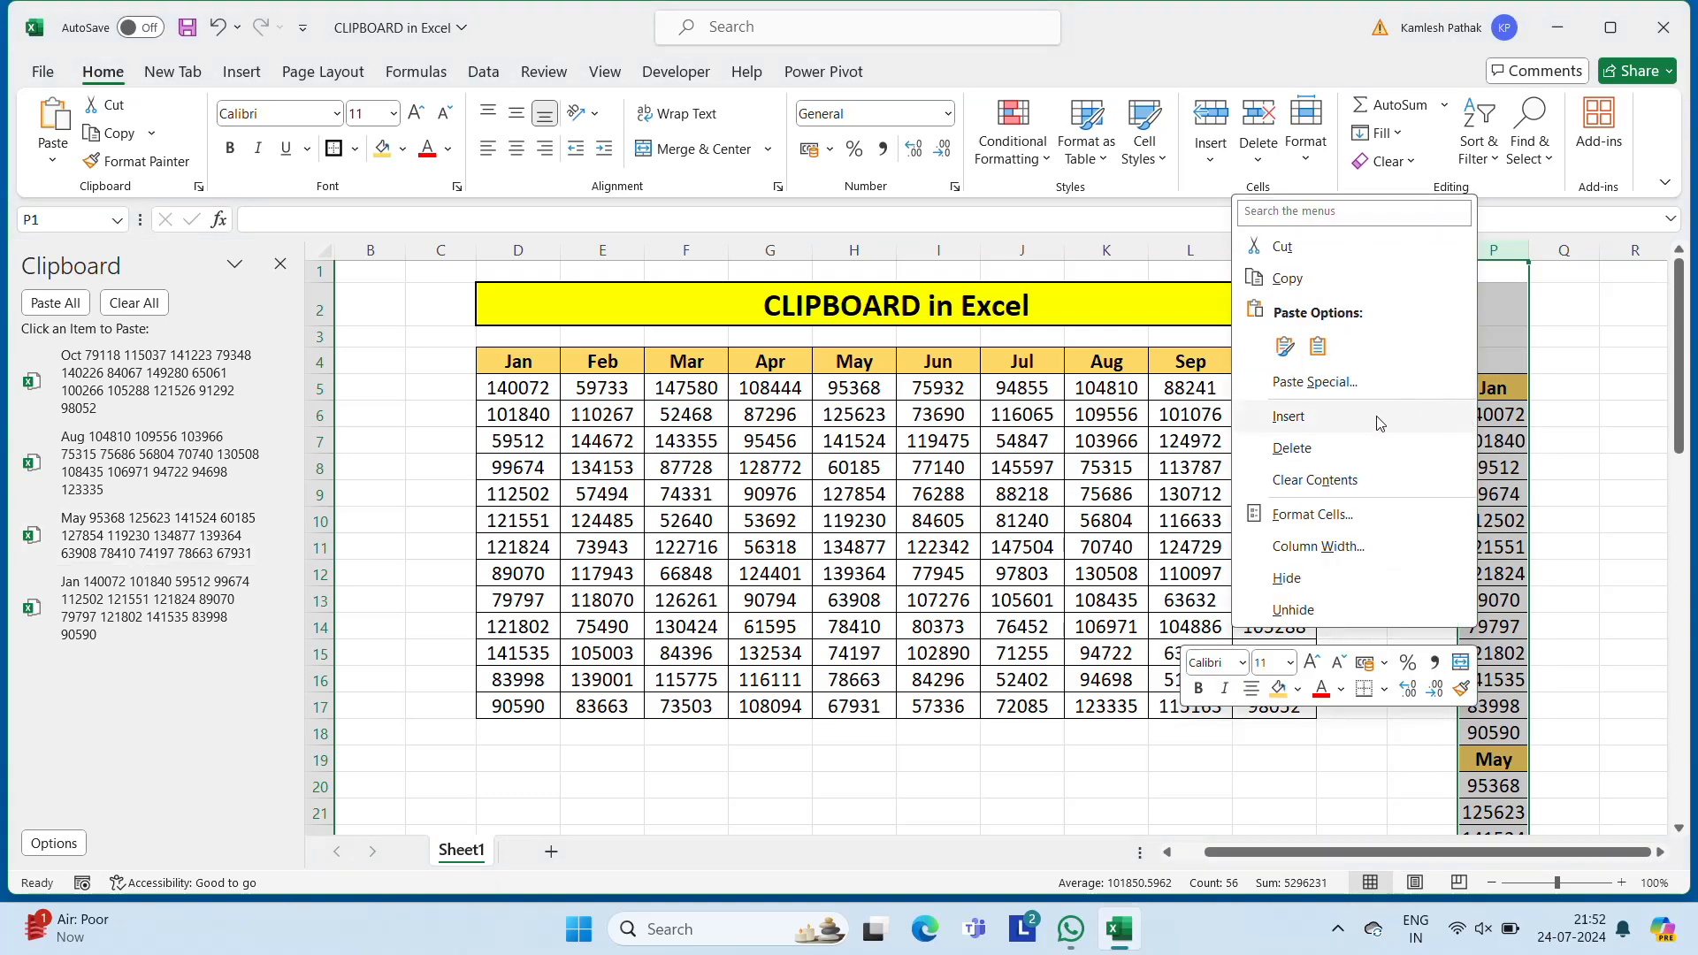
{"action": "left_click", "coordinate": [1351, 451]}
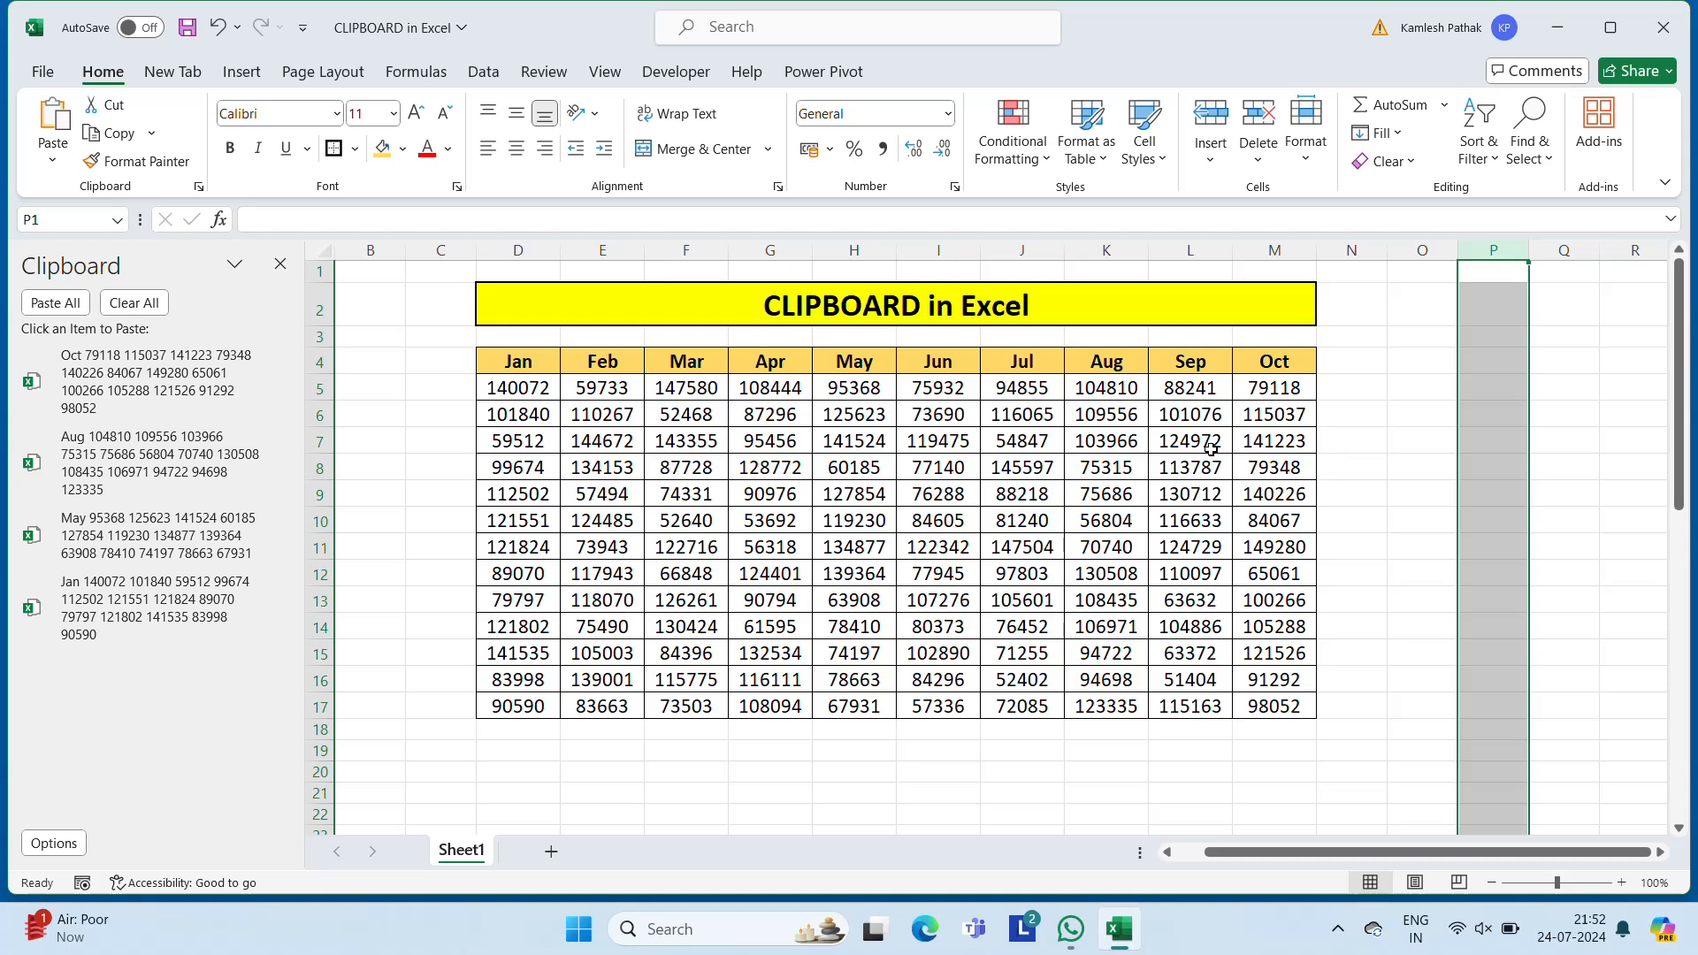
Paste only the Aug item from the Office Clipboard, starting in cell O5.
{"action": "left_click", "coordinate": [1428, 389]}
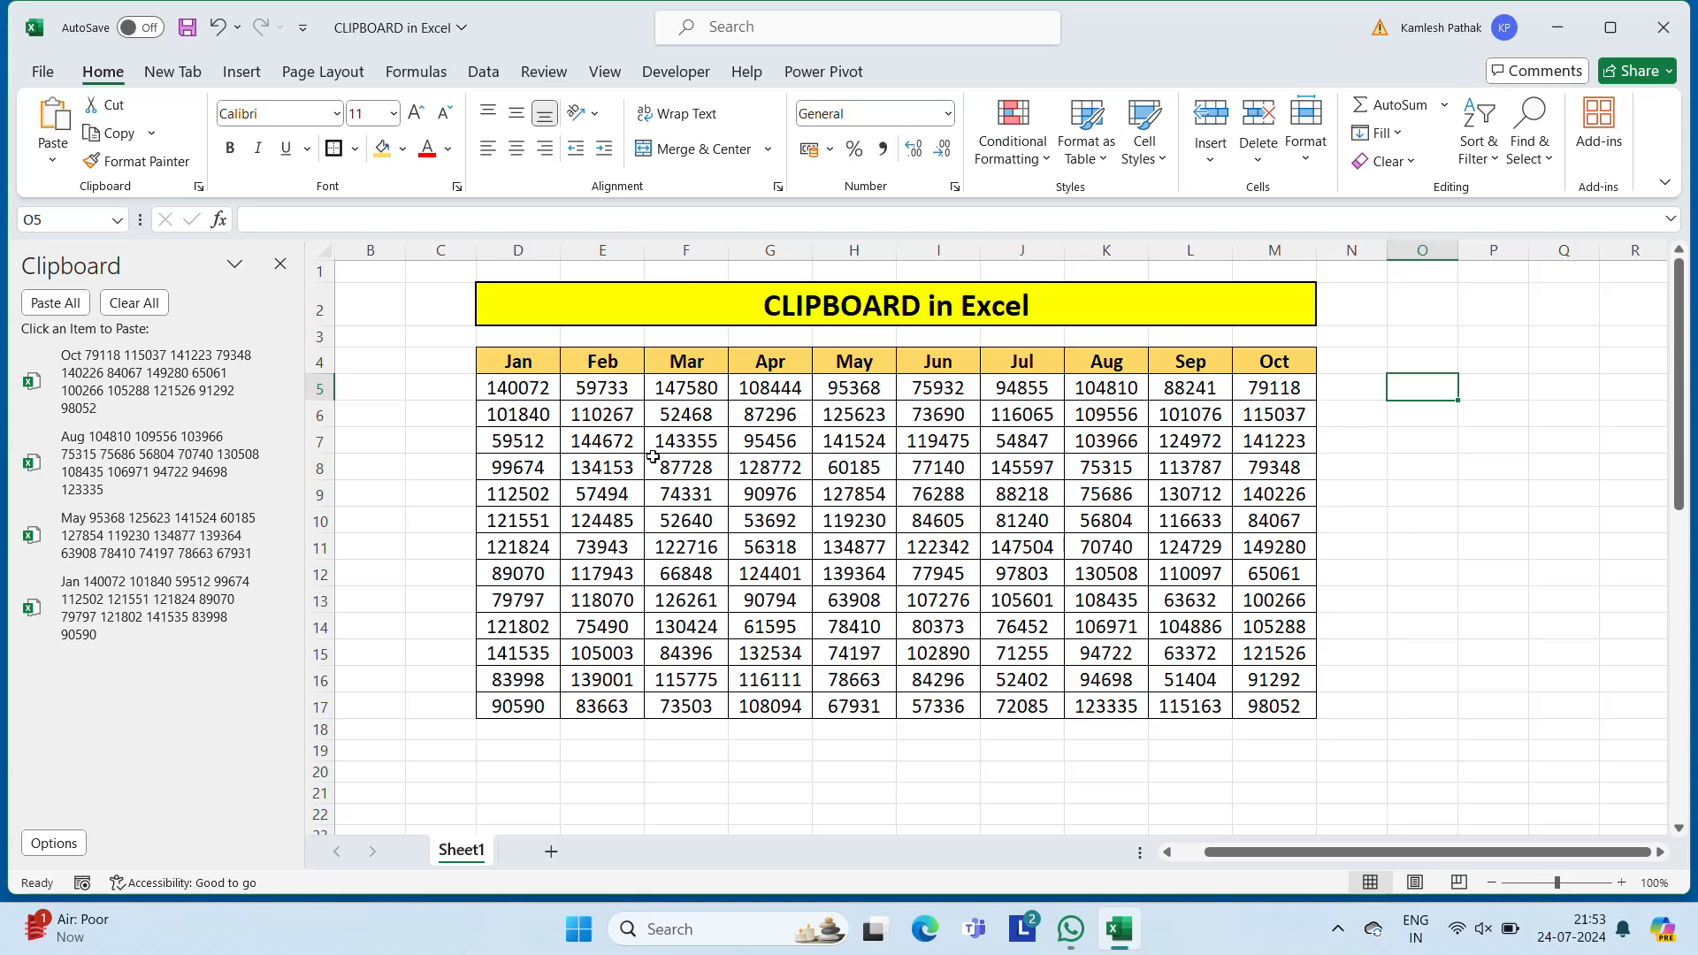
{"action": "left_click", "coordinate": [149, 459]}
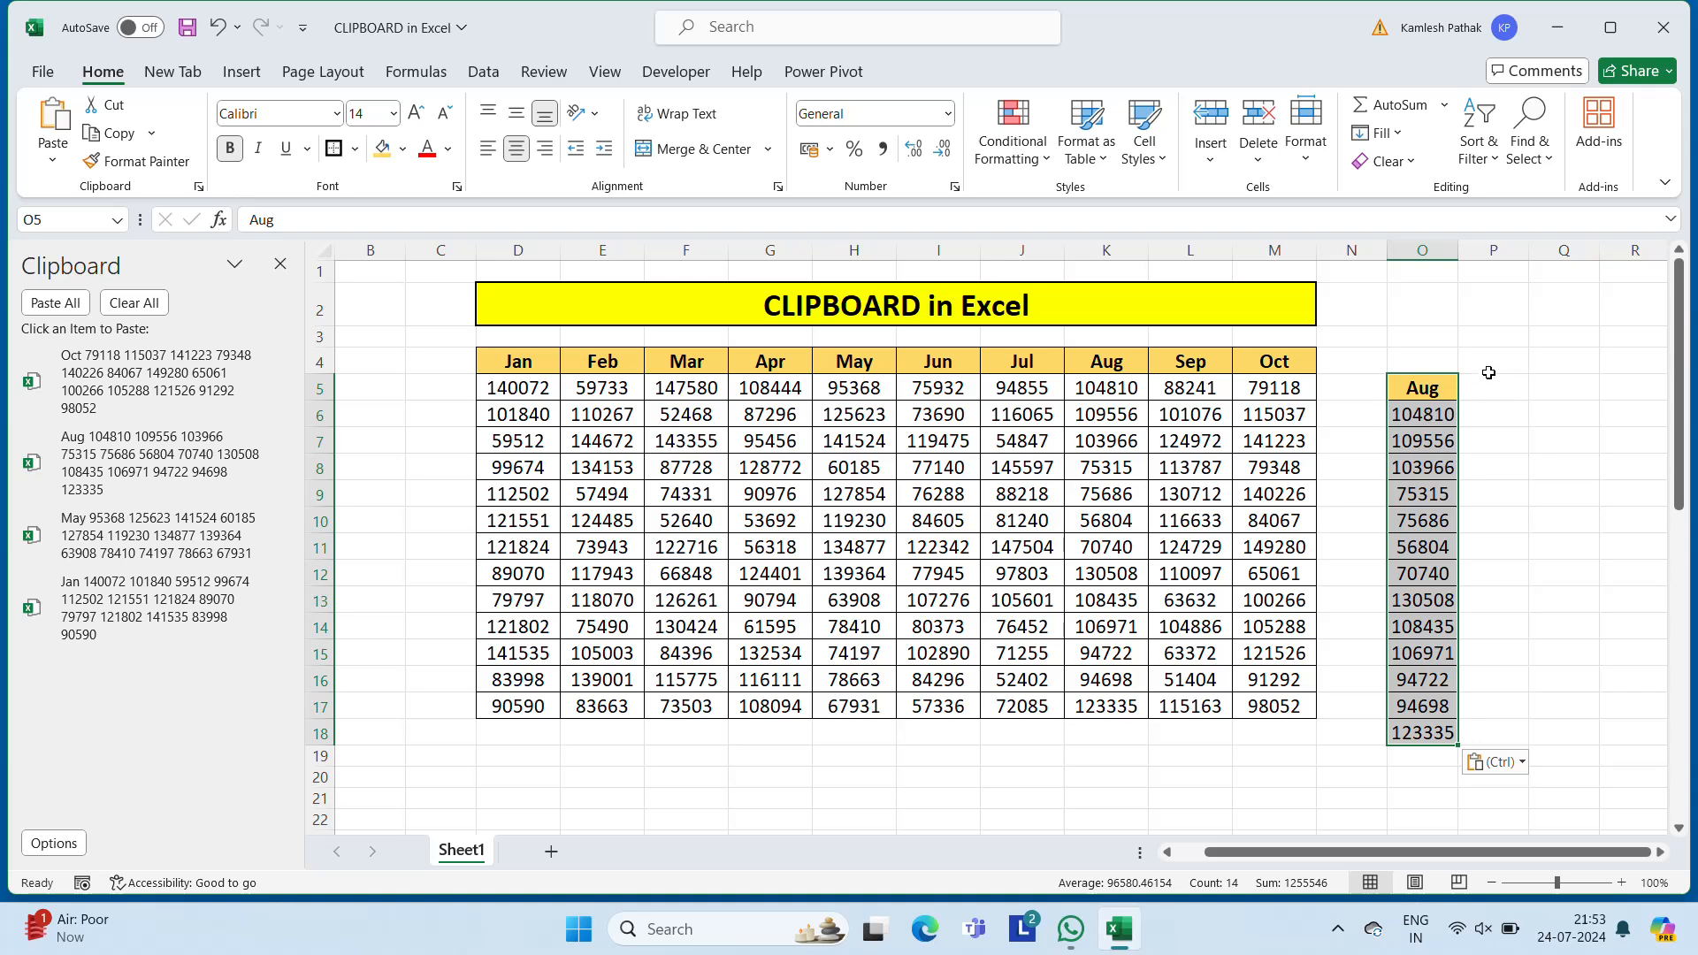
Paste the Oct, May and Jan items individually from the Office Clipboard, starting in cells Q5, P5 and N5 respectively.
{"action": "left_click", "coordinate": [1551, 395]}
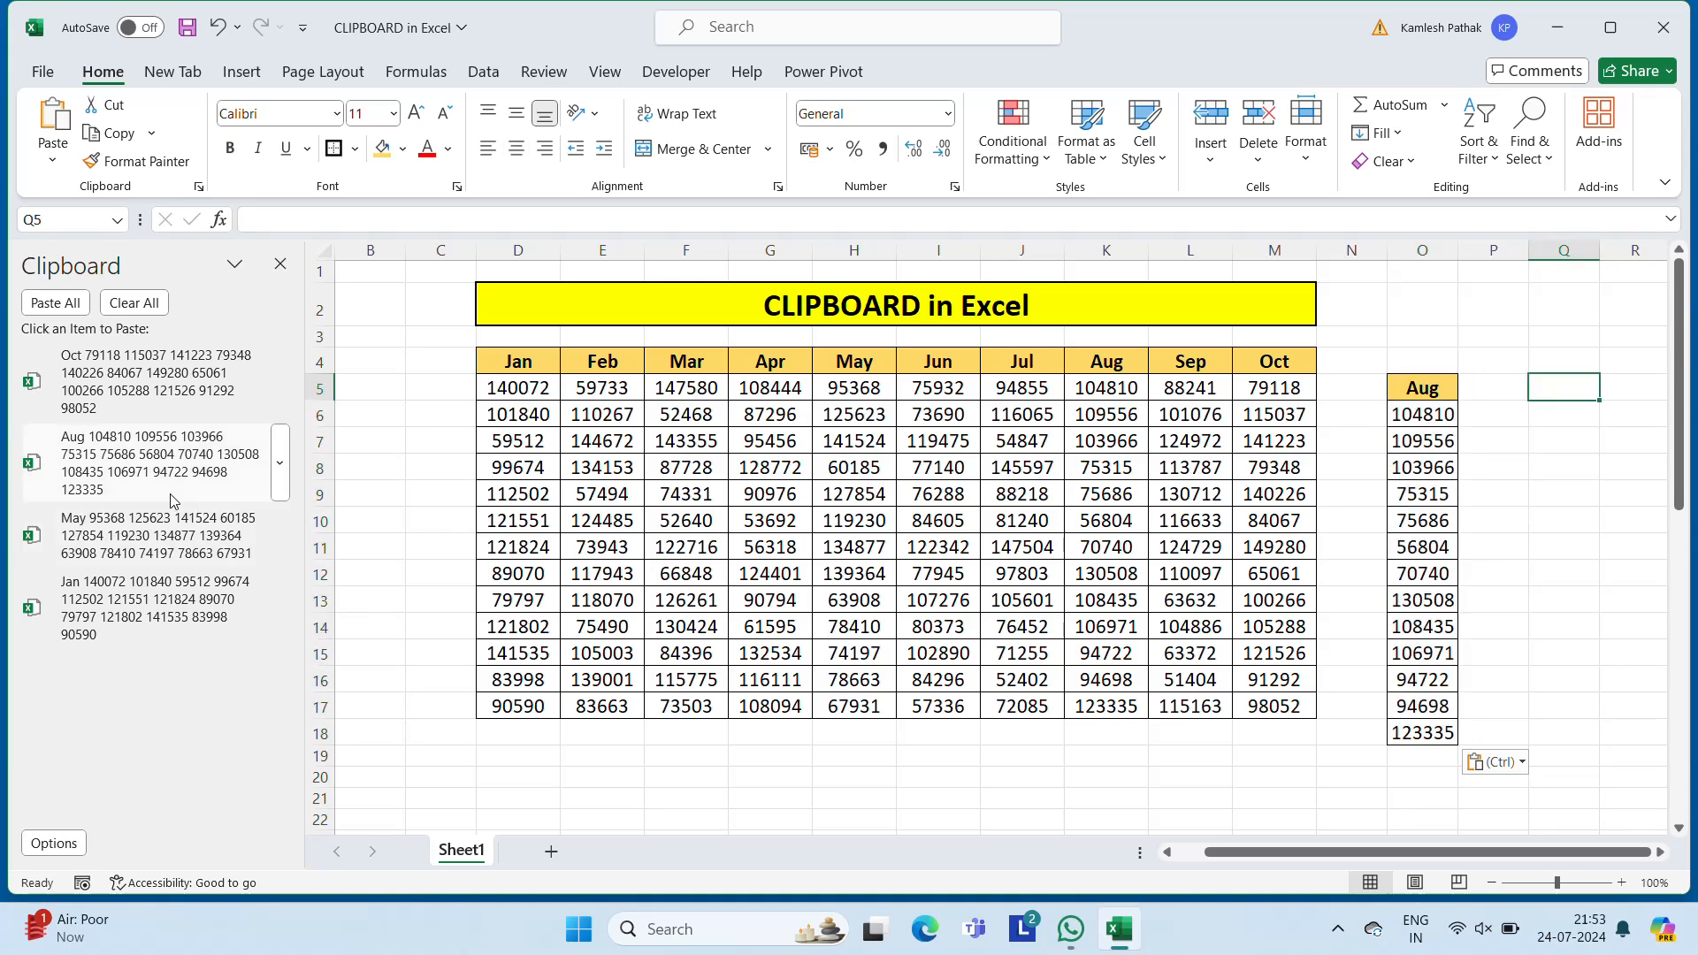
{"action": "left_click", "coordinate": [133, 404]}
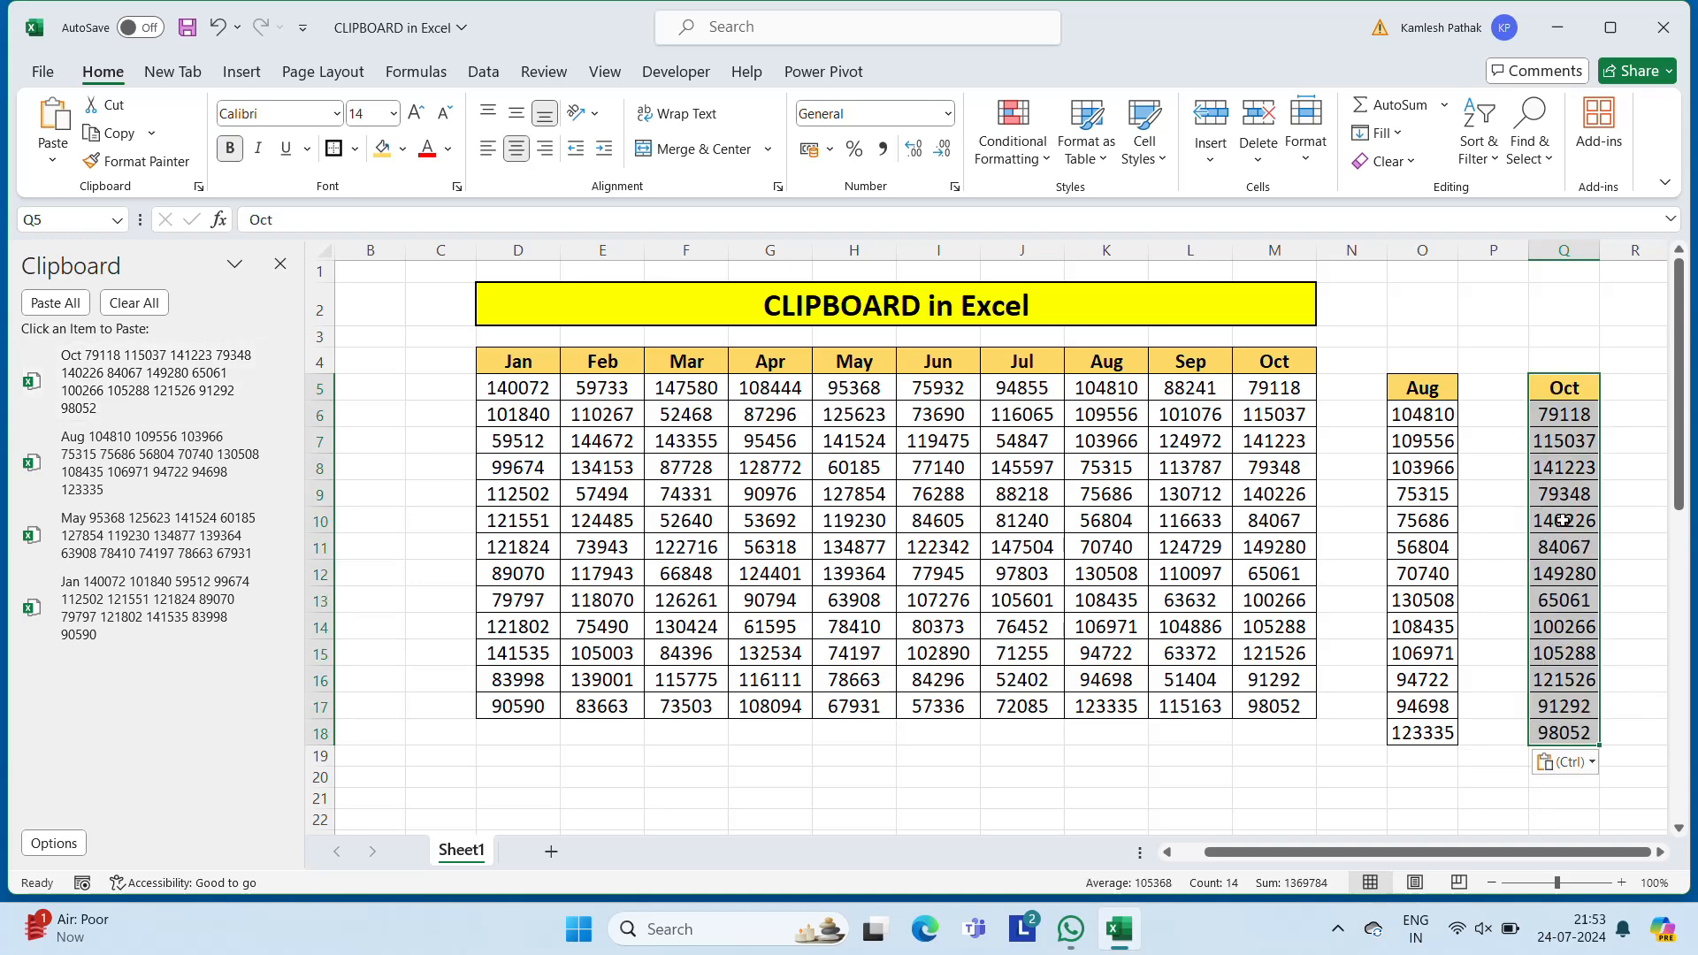
{"action": "left_click", "coordinate": [1504, 391]}
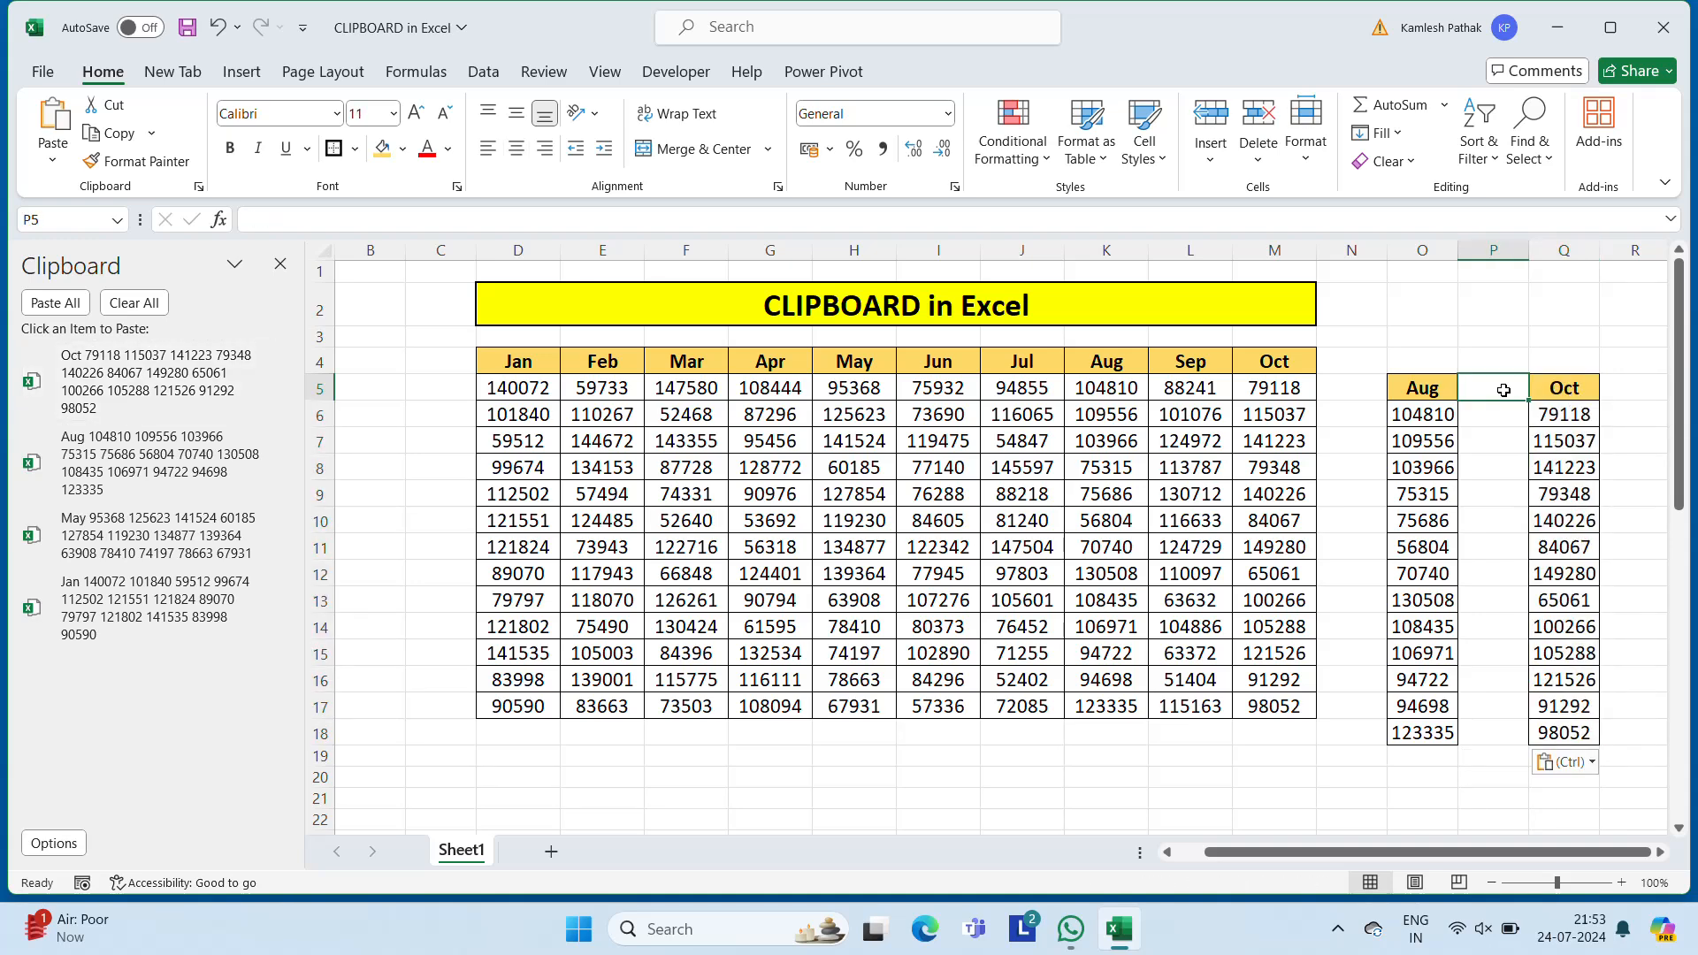
{"action": "left_click", "coordinate": [137, 535]}
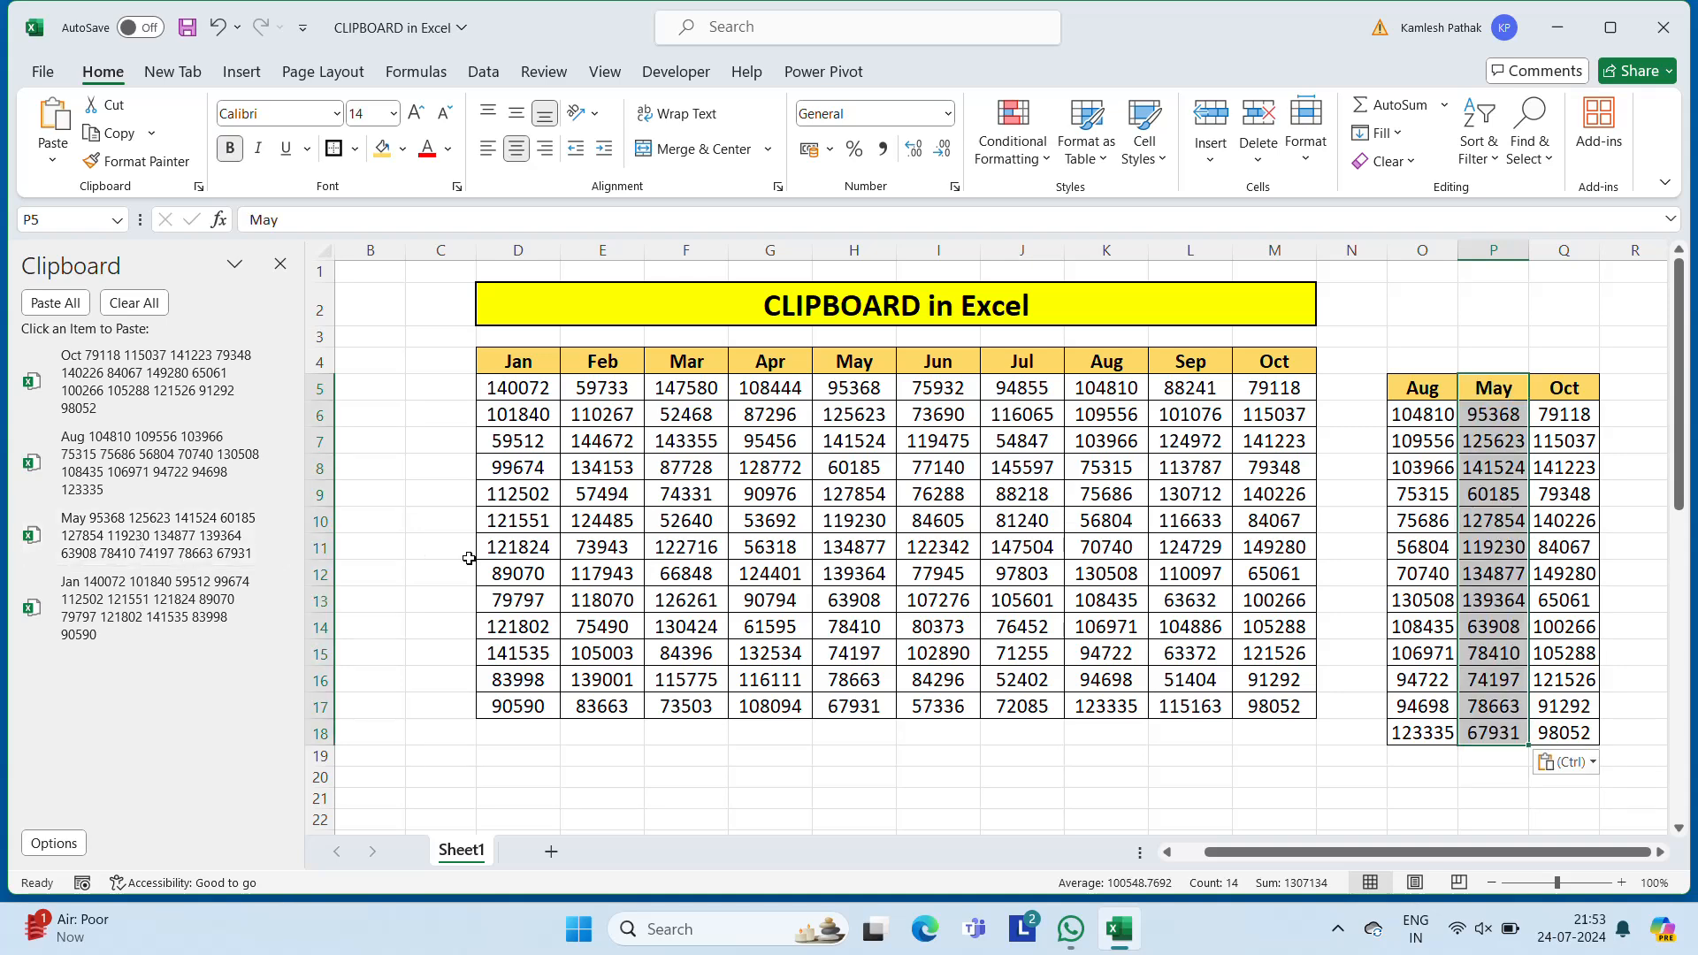
{"action": "left_click", "coordinate": [1346, 392]}
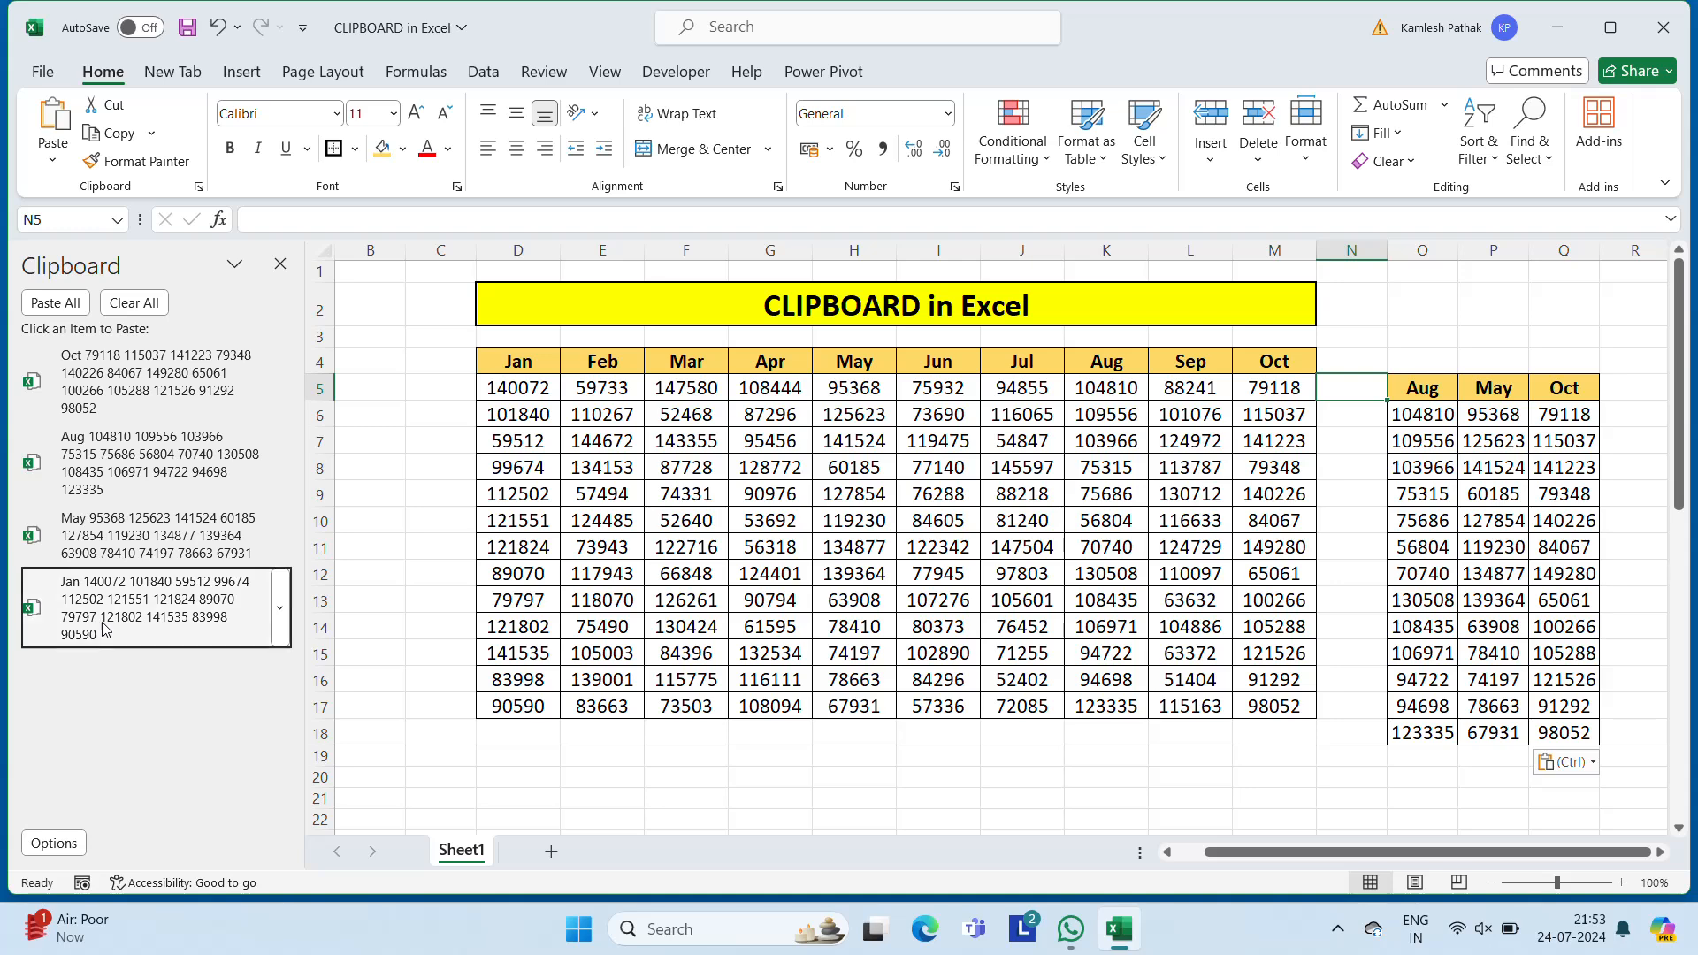
{"action": "left_click", "coordinate": [230, 598]}
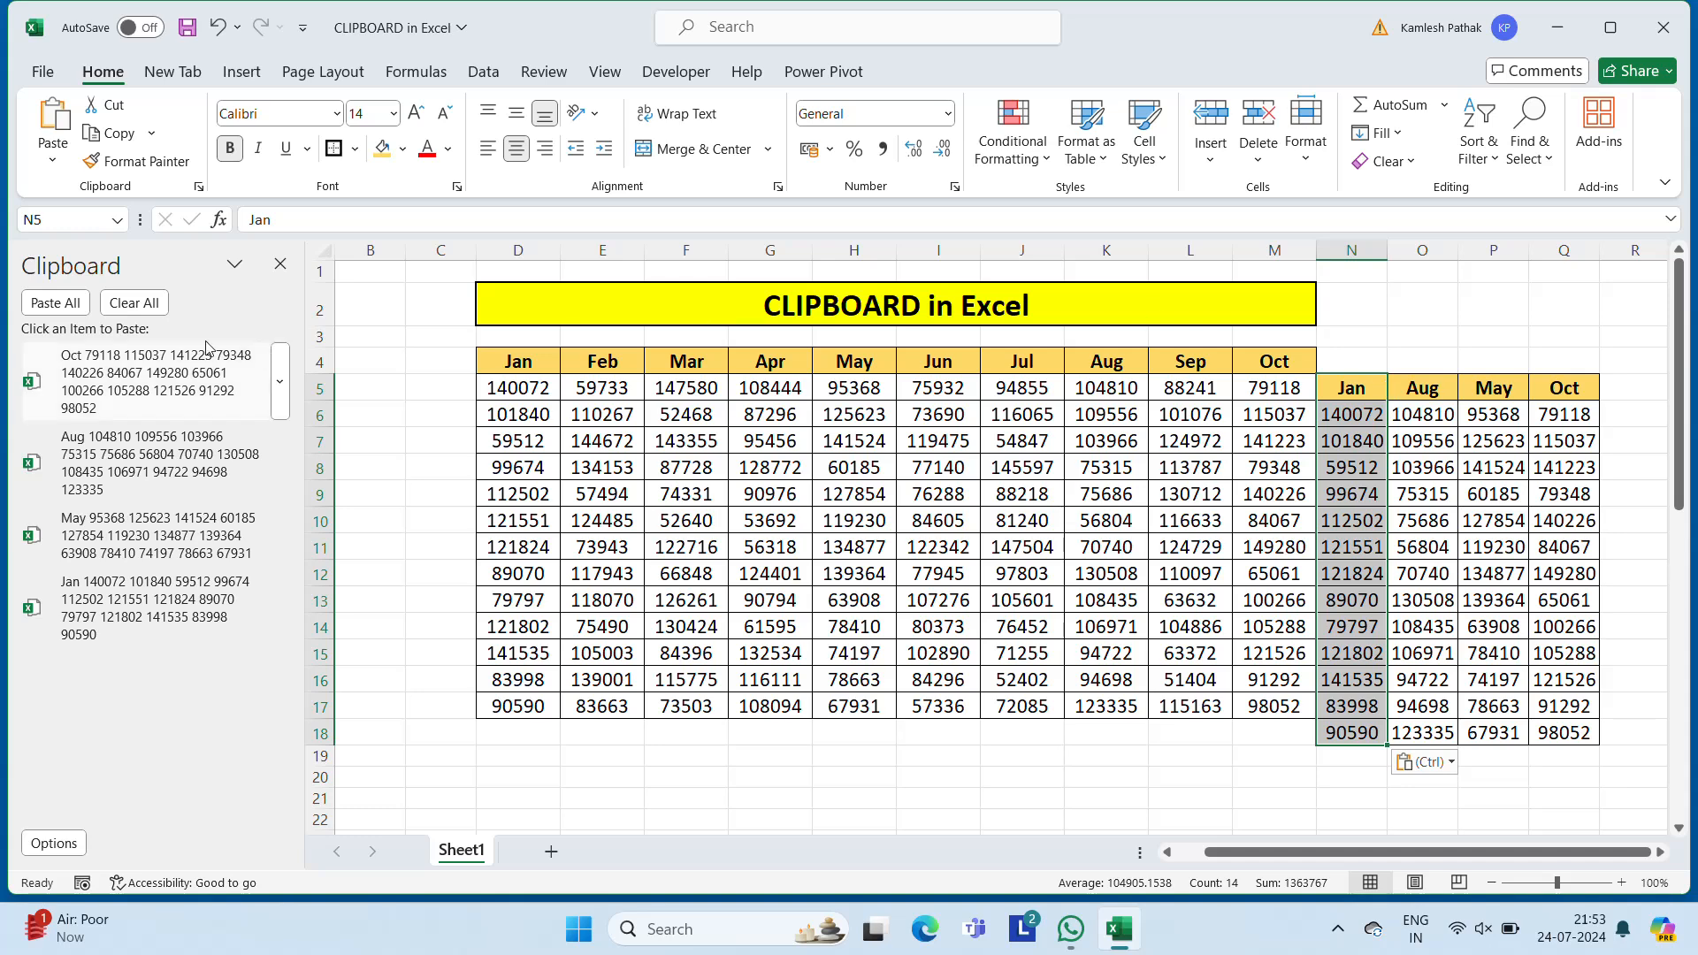
Clear all items from the Office Clipboard and delete columns N through Q containing the pasted months.
{"action": "left_click", "coordinate": [133, 302]}
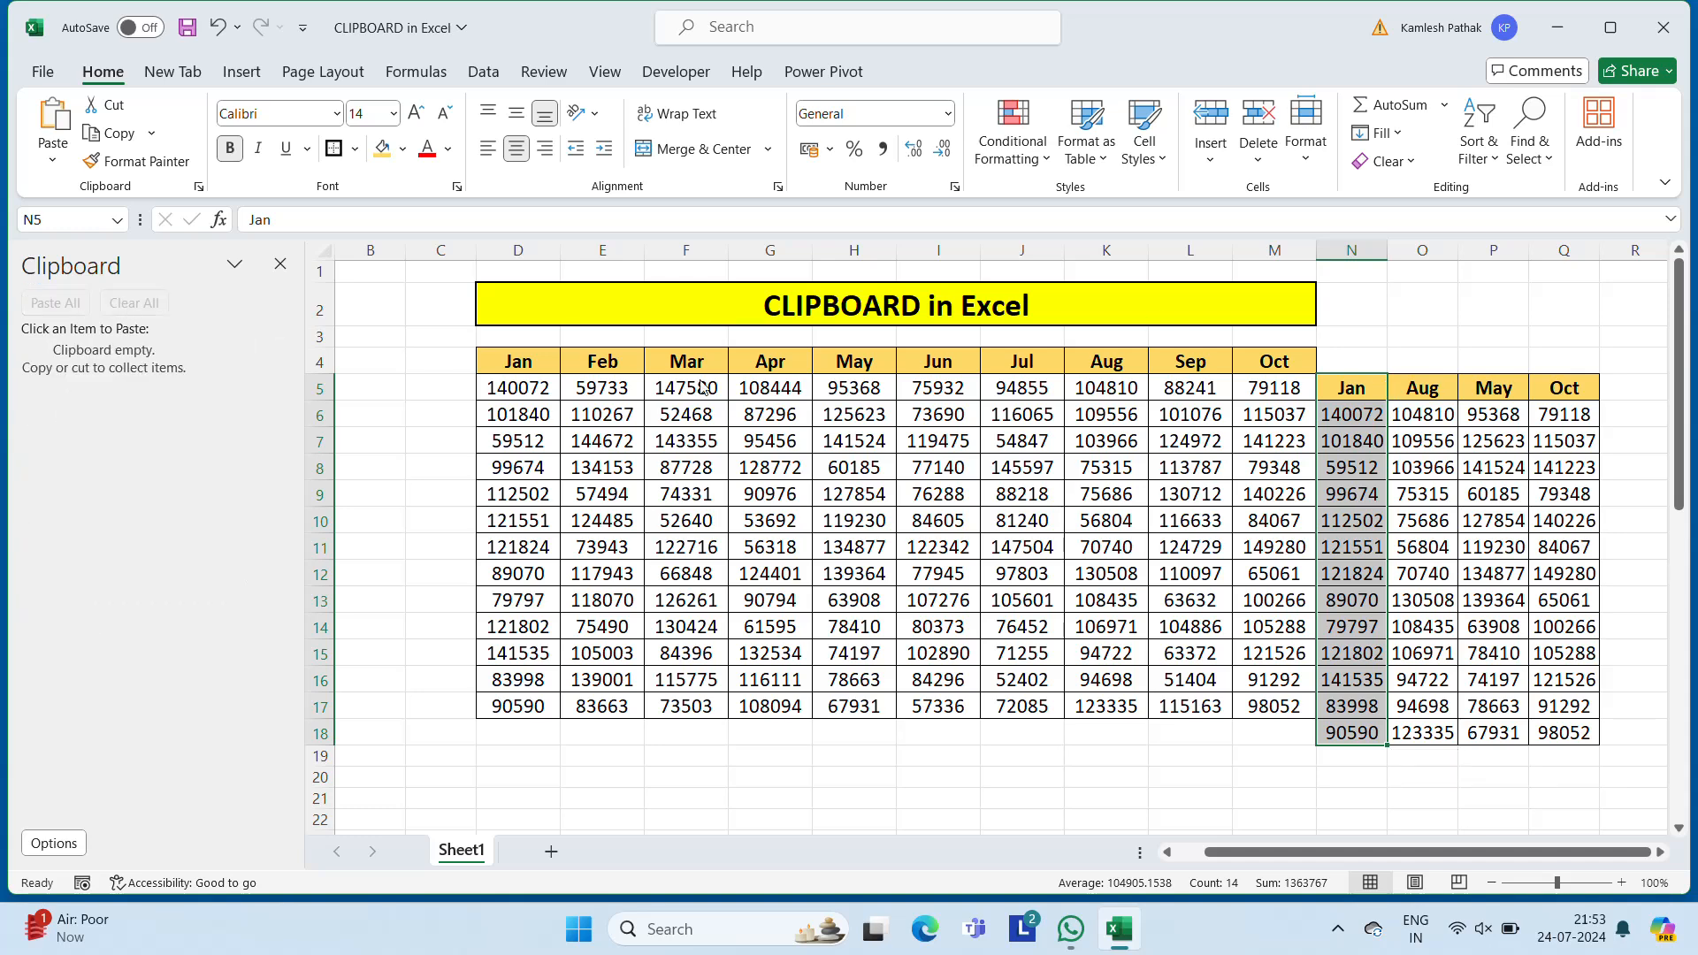
{"action": "left_click_drag", "start_coordinate": [1353, 250], "coordinate": [1566, 250]}
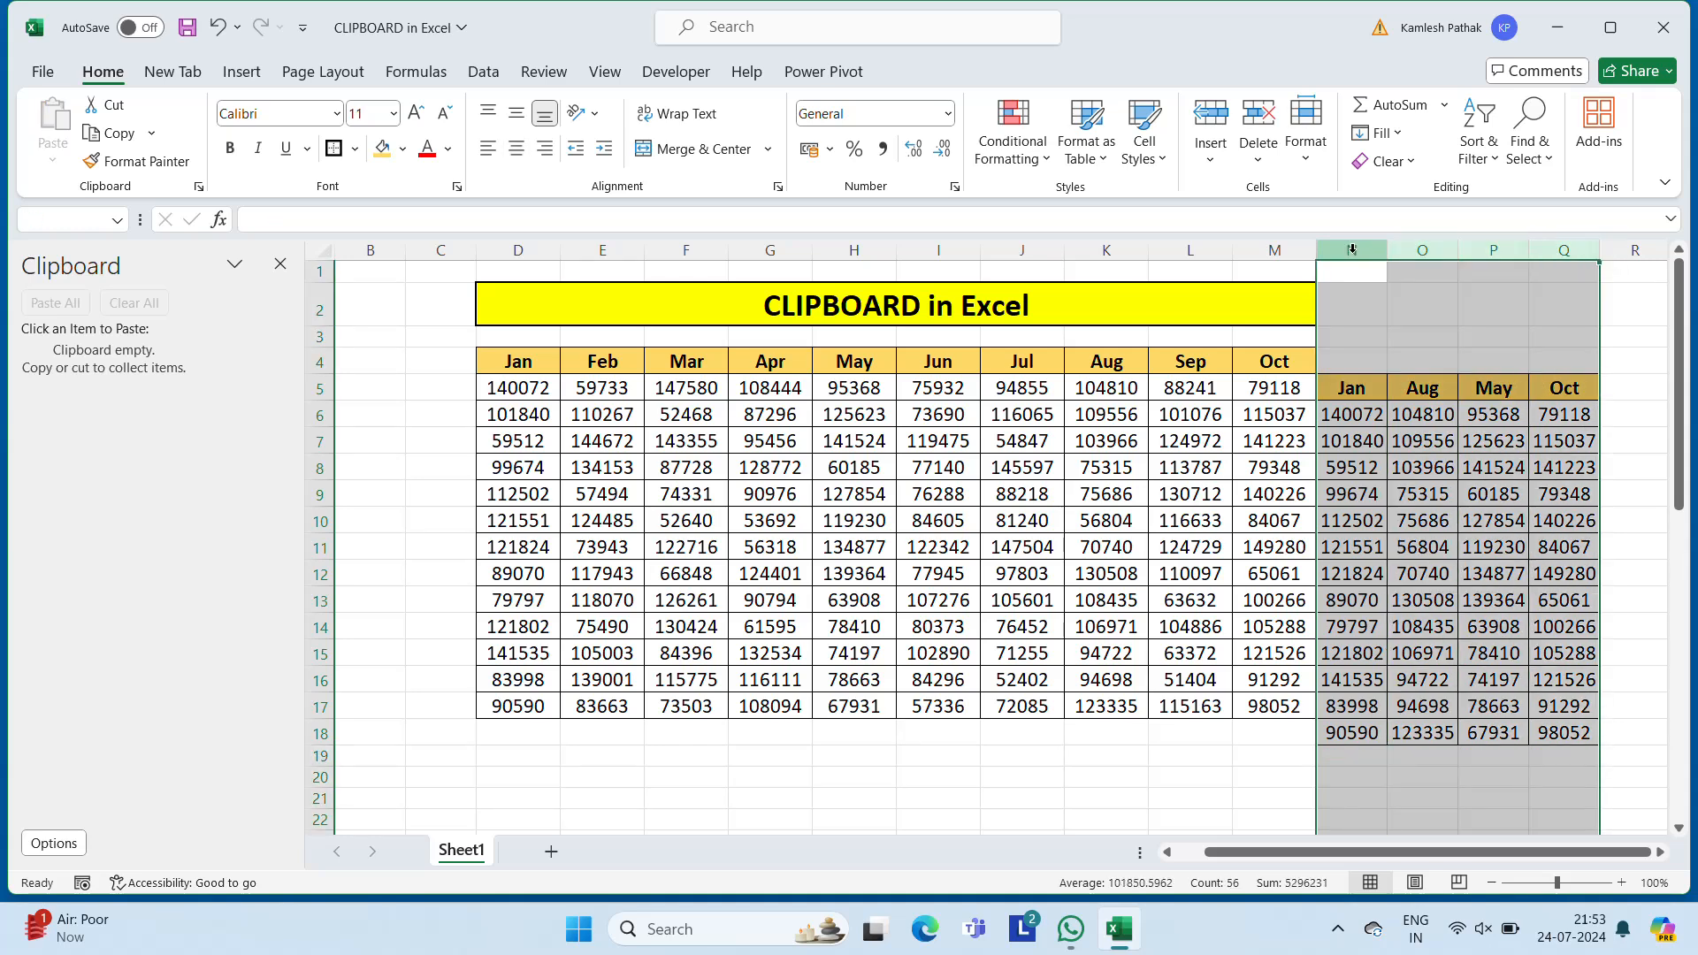
{"action": "right_click", "coordinate": [1341, 645]}
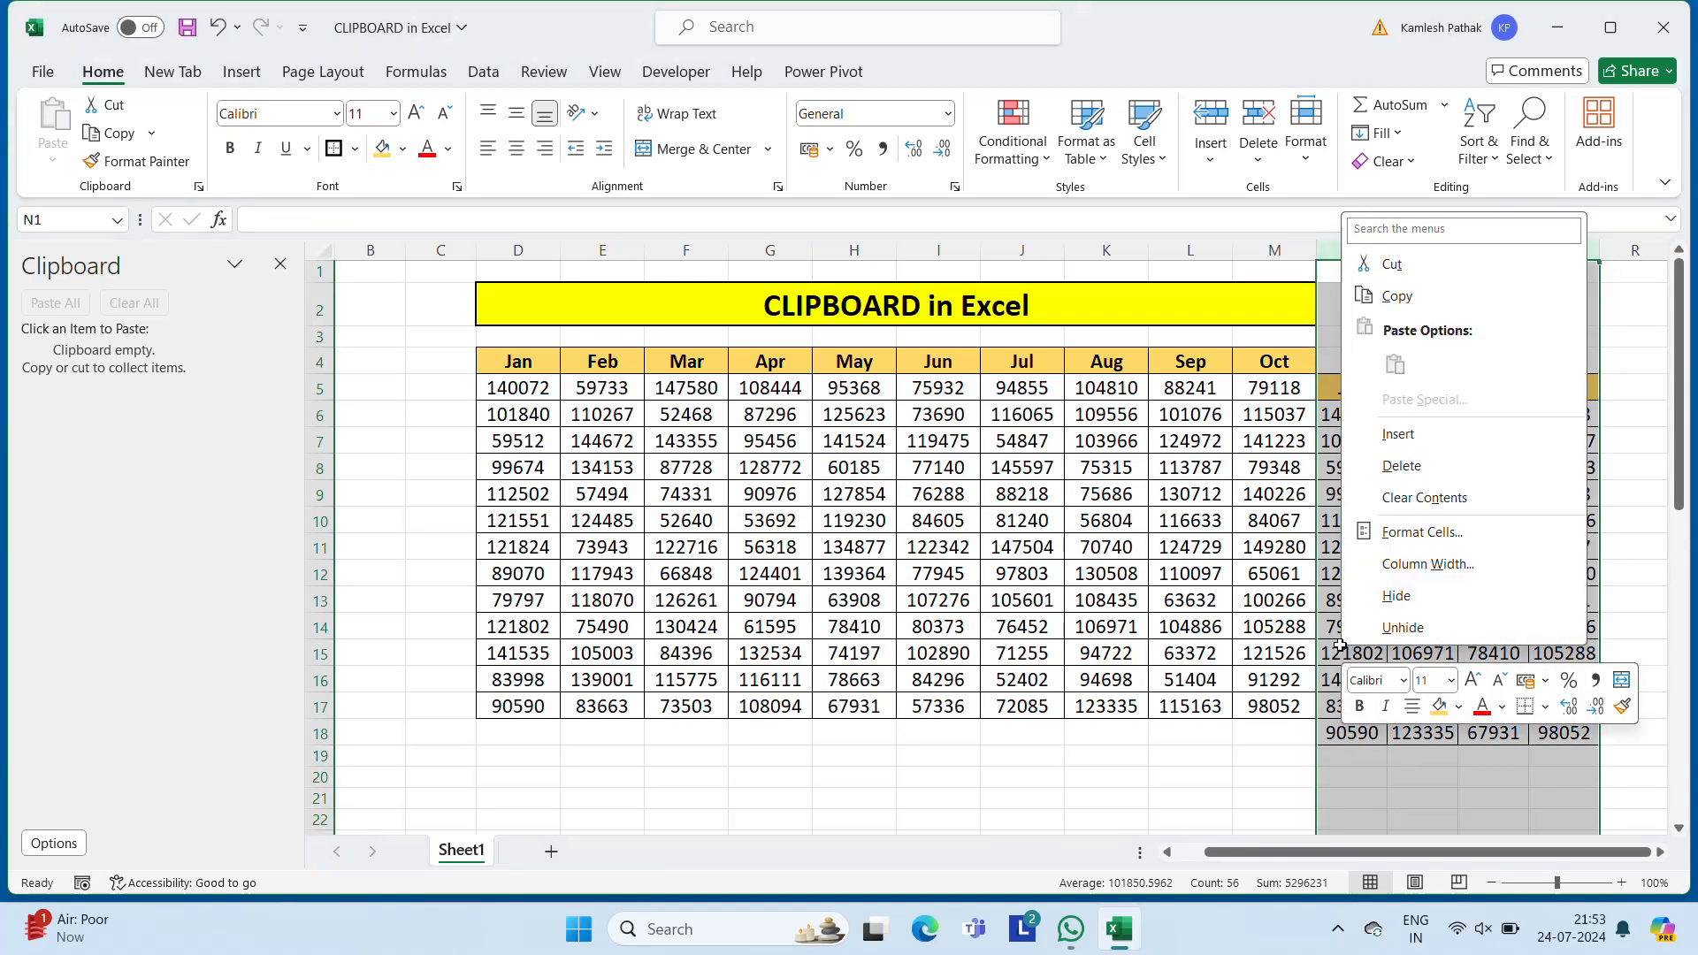
{"action": "left_click", "coordinate": [1426, 462]}
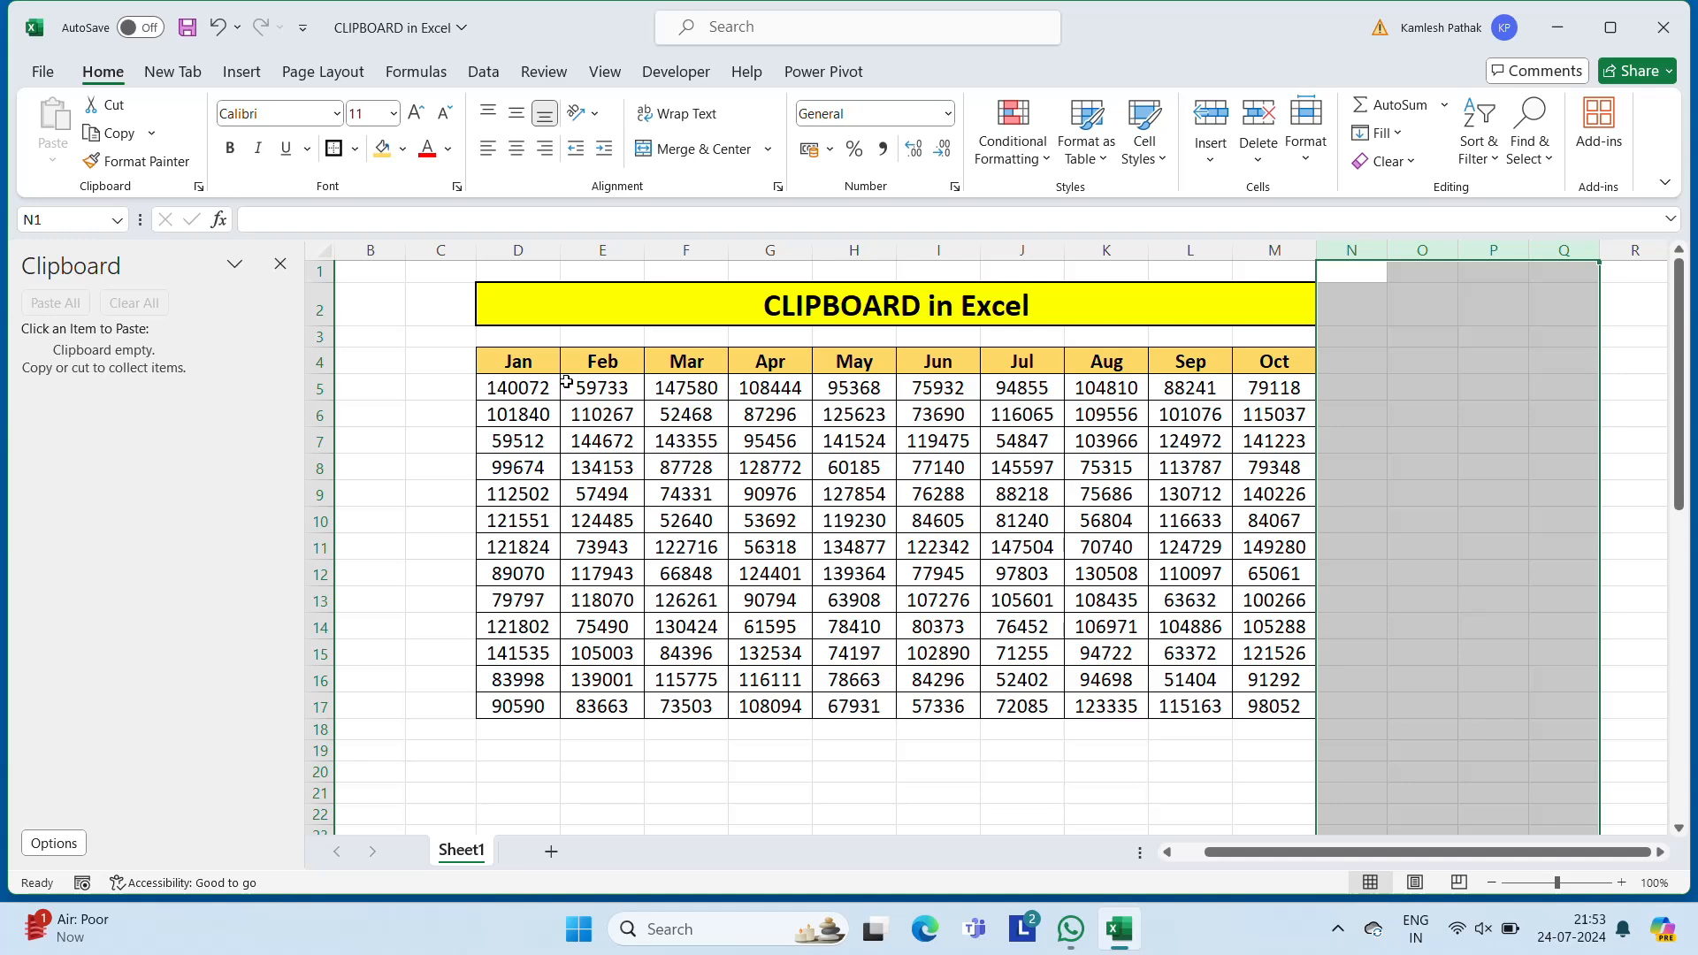
Copy the entire Jan to Oct table, D4:M17, to the Office Clipboard and paste all collected data starting in cell O4.
{"action": "left_click", "coordinate": [529, 368]}
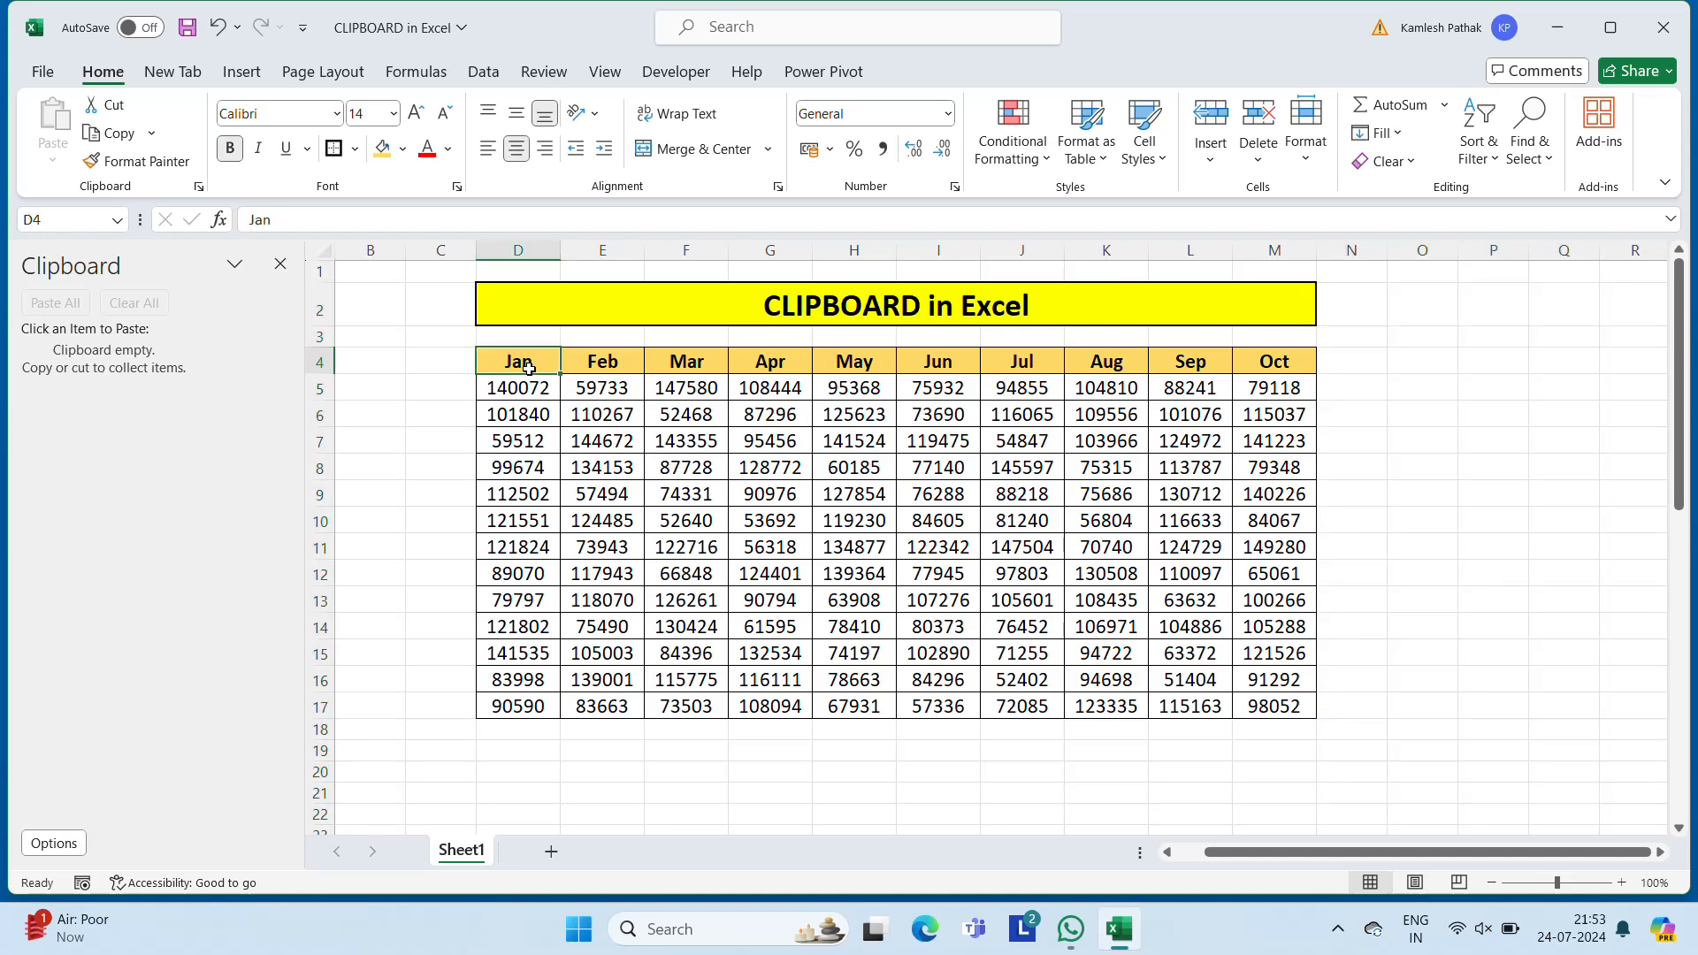
{"action": "key", "text": "shift+Right"}
{"action": "key", "text": "shift+Right"}
{"action": "key", "text": "shift+Right"}
{"action": "key", "text": "shift+Right"}
{"action": "key", "text": "shift+Right"}
{"action": "key", "text": "shift+Right"}
{"action": "key", "text": "shift+Right"}
{"action": "key", "text": "shift+Right"}
{"action": "key", "text": "shift+Right"}
{"action": "key", "text": "ctrl+shift+Down"}
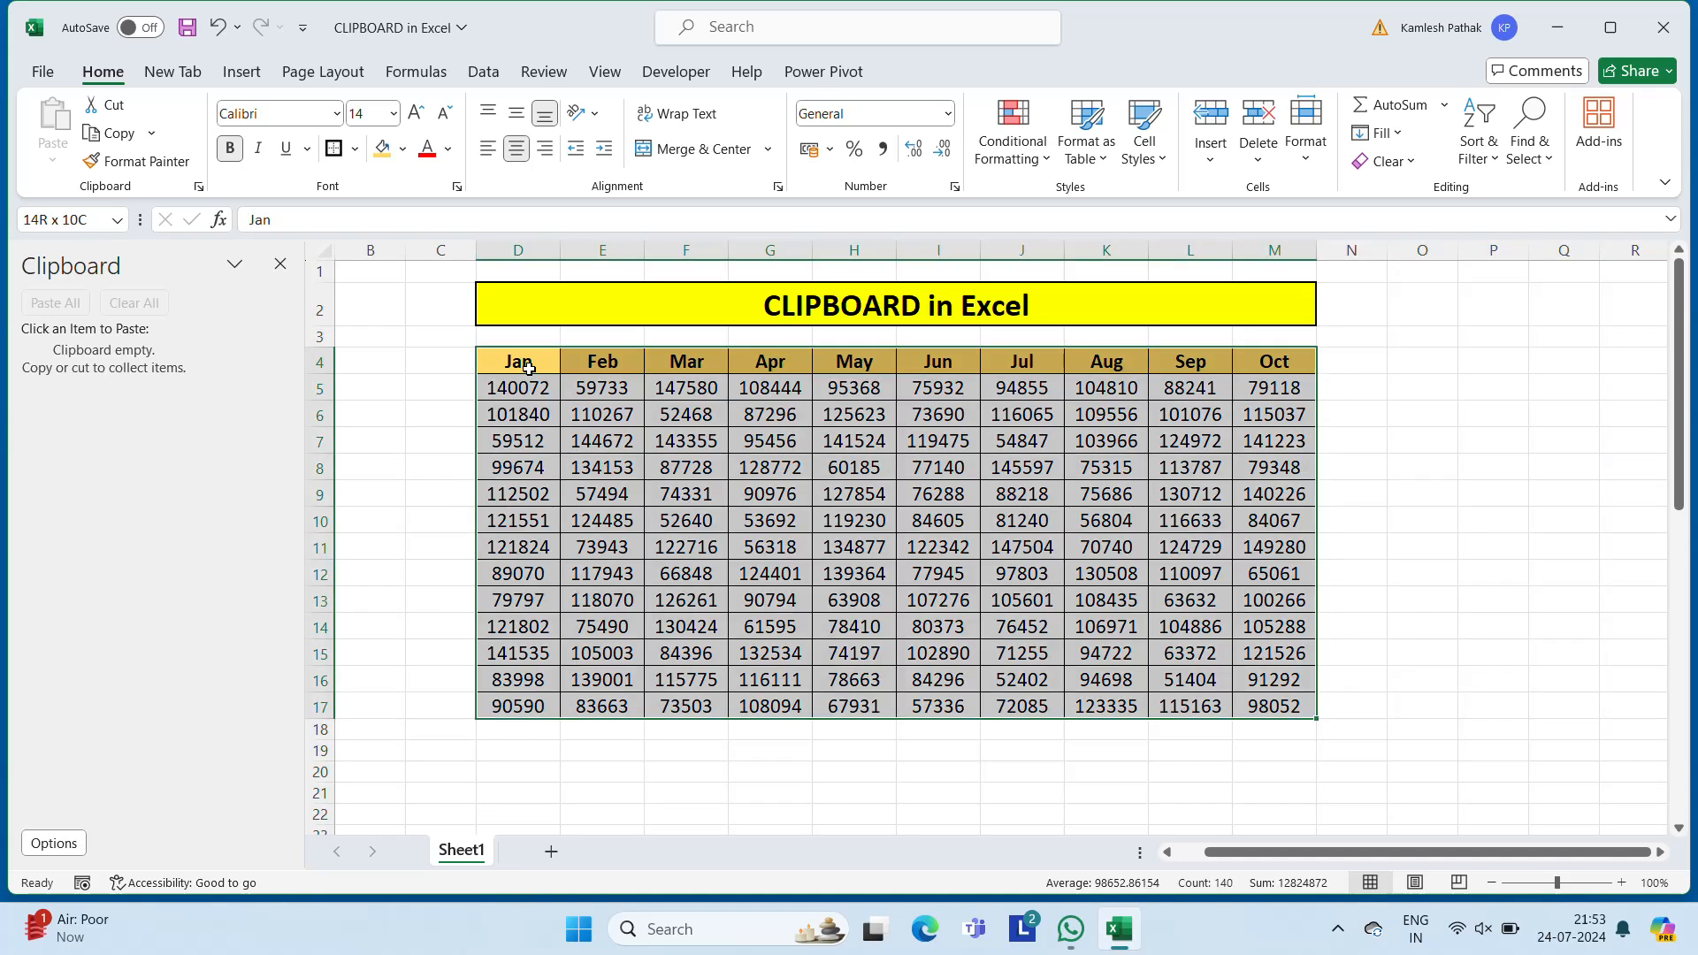
{"action": "key", "text": "ctrl+c"}
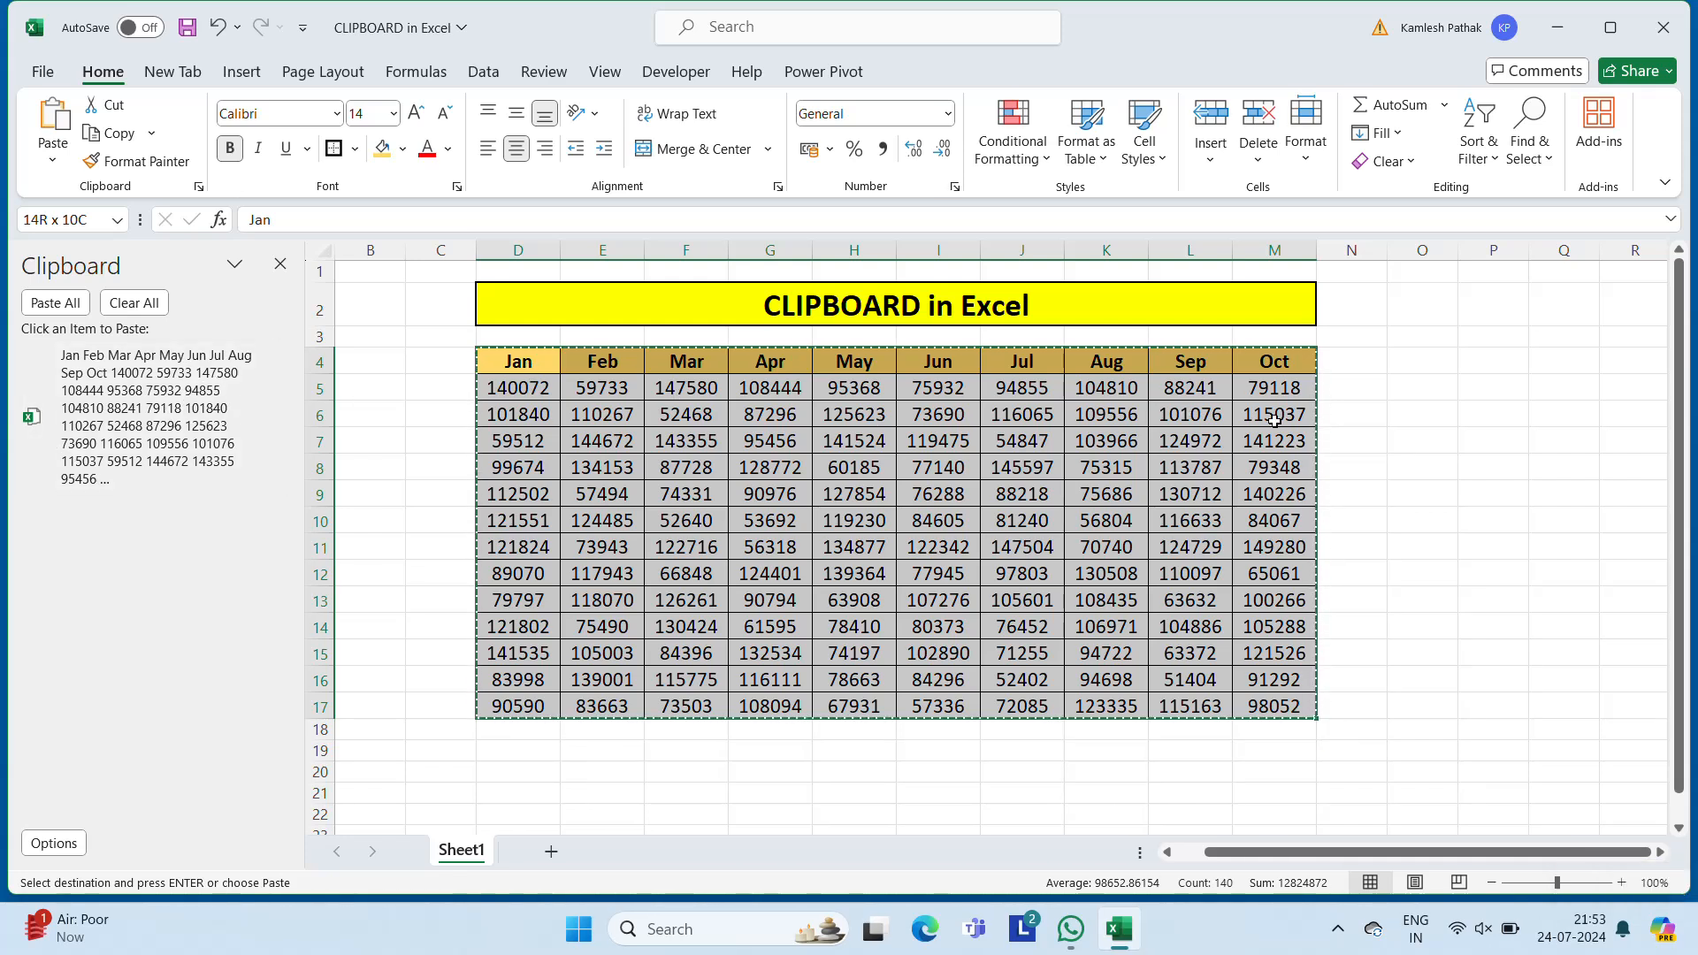
{"action": "key", "text": "Escape"}
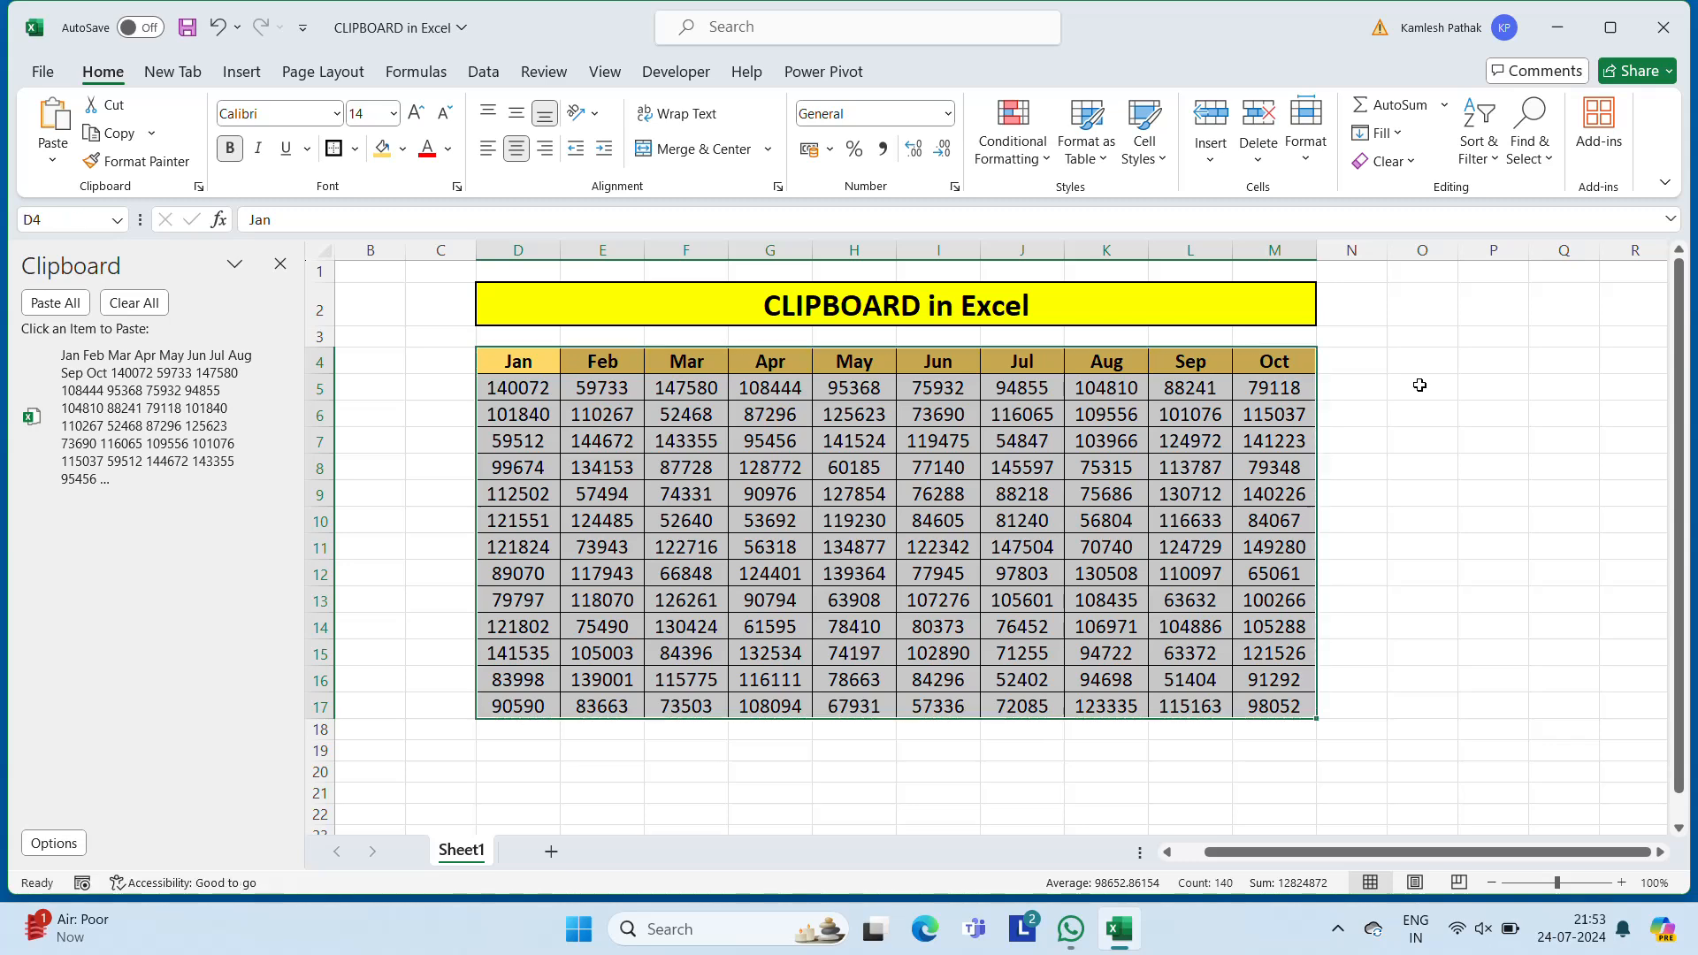
{"action": "left_click", "coordinate": [1465, 368]}
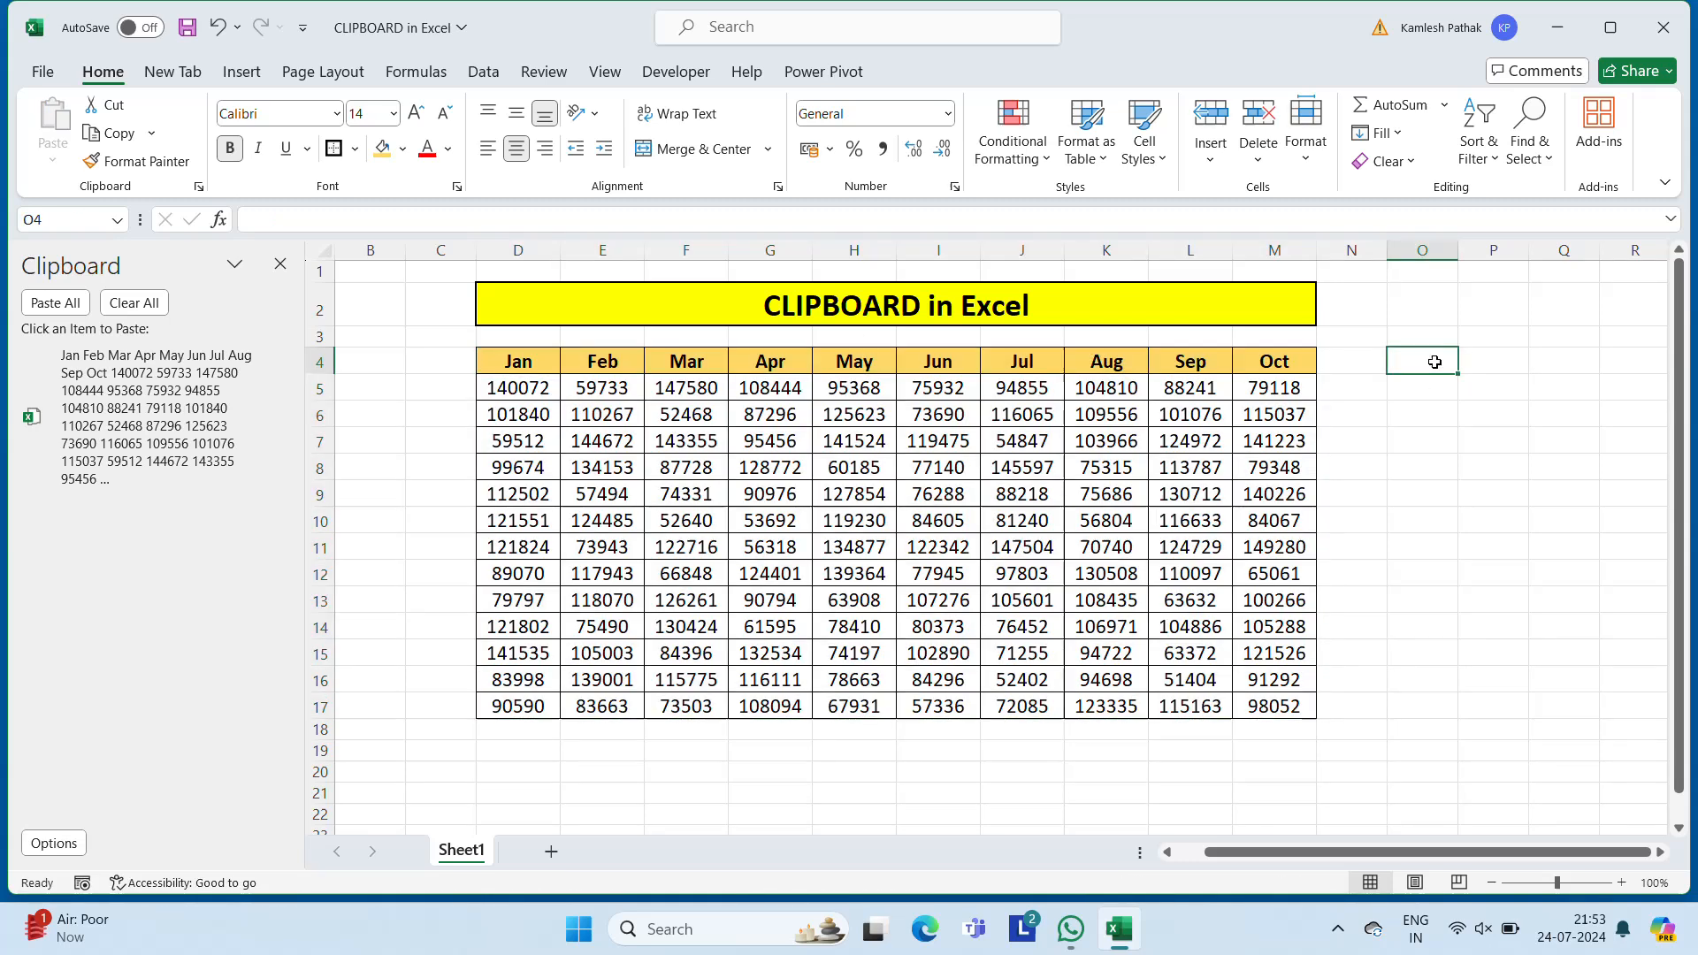
{"action": "left_click", "coordinate": [71, 310]}
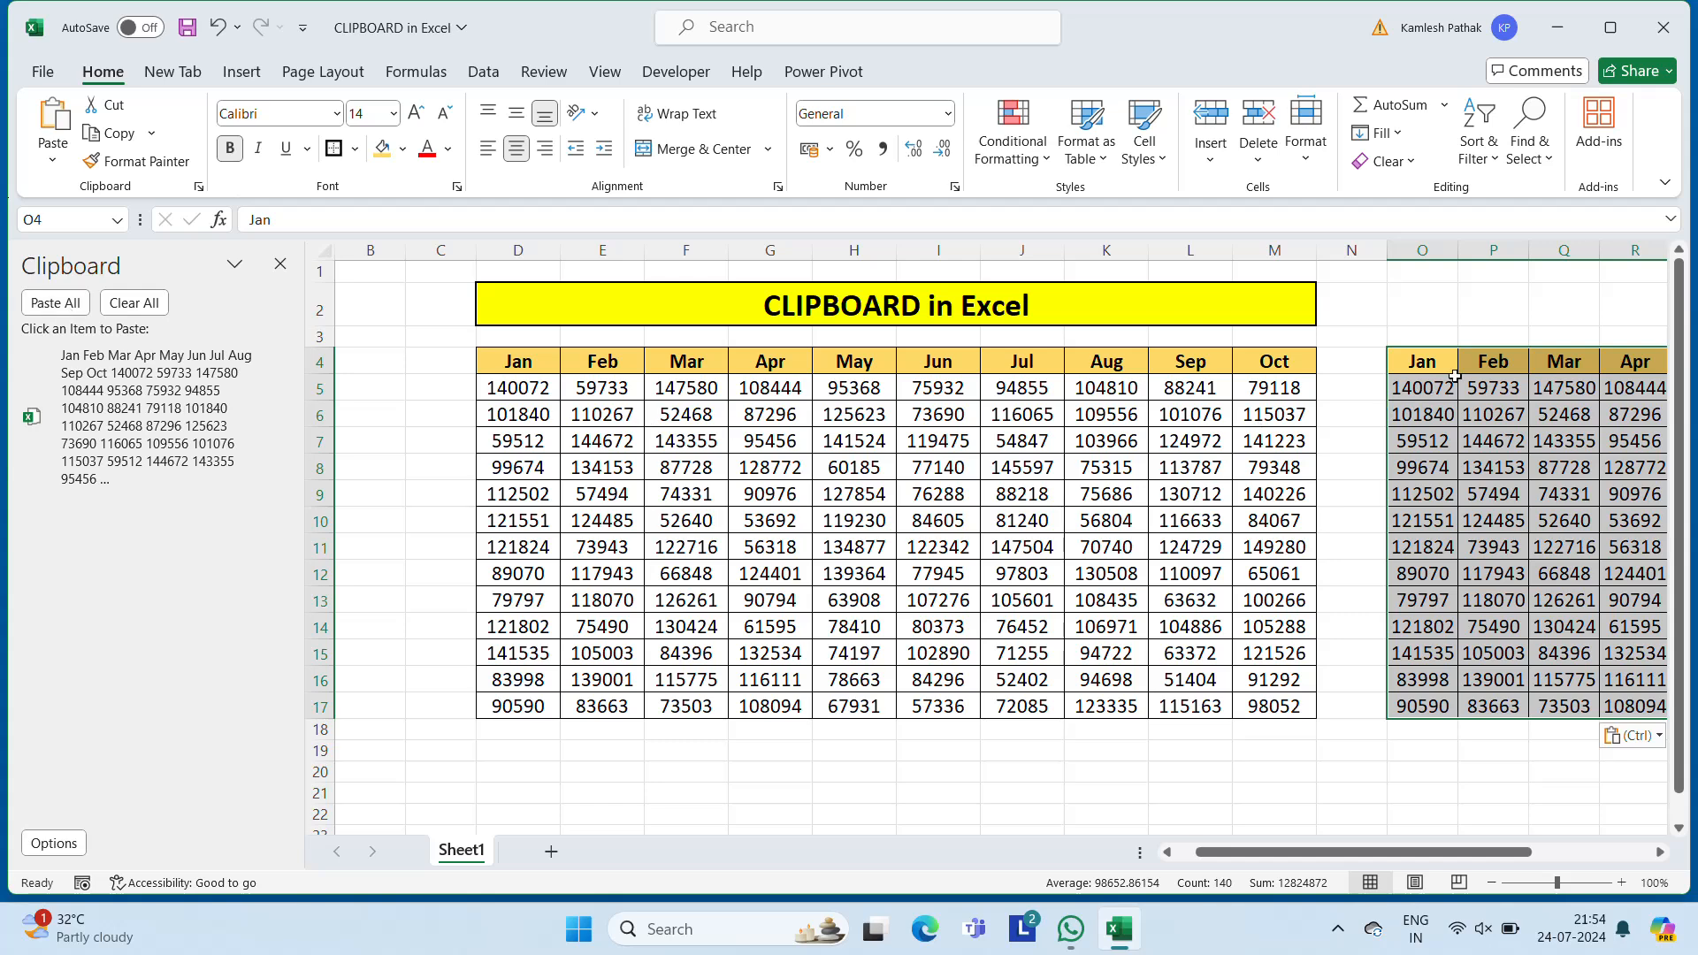
Examine the pasted Jan to Oct table across row 4 and compare it with the original table.
{"action": "key", "text": "Right"}
{"action": "key", "text": "Right"}
{"action": "key", "text": "Right"}
{"action": "key", "text": "Right"}
{"action": "key", "text": "Right"}
{"action": "key", "text": "Right"}
{"action": "key", "text": "Right"}
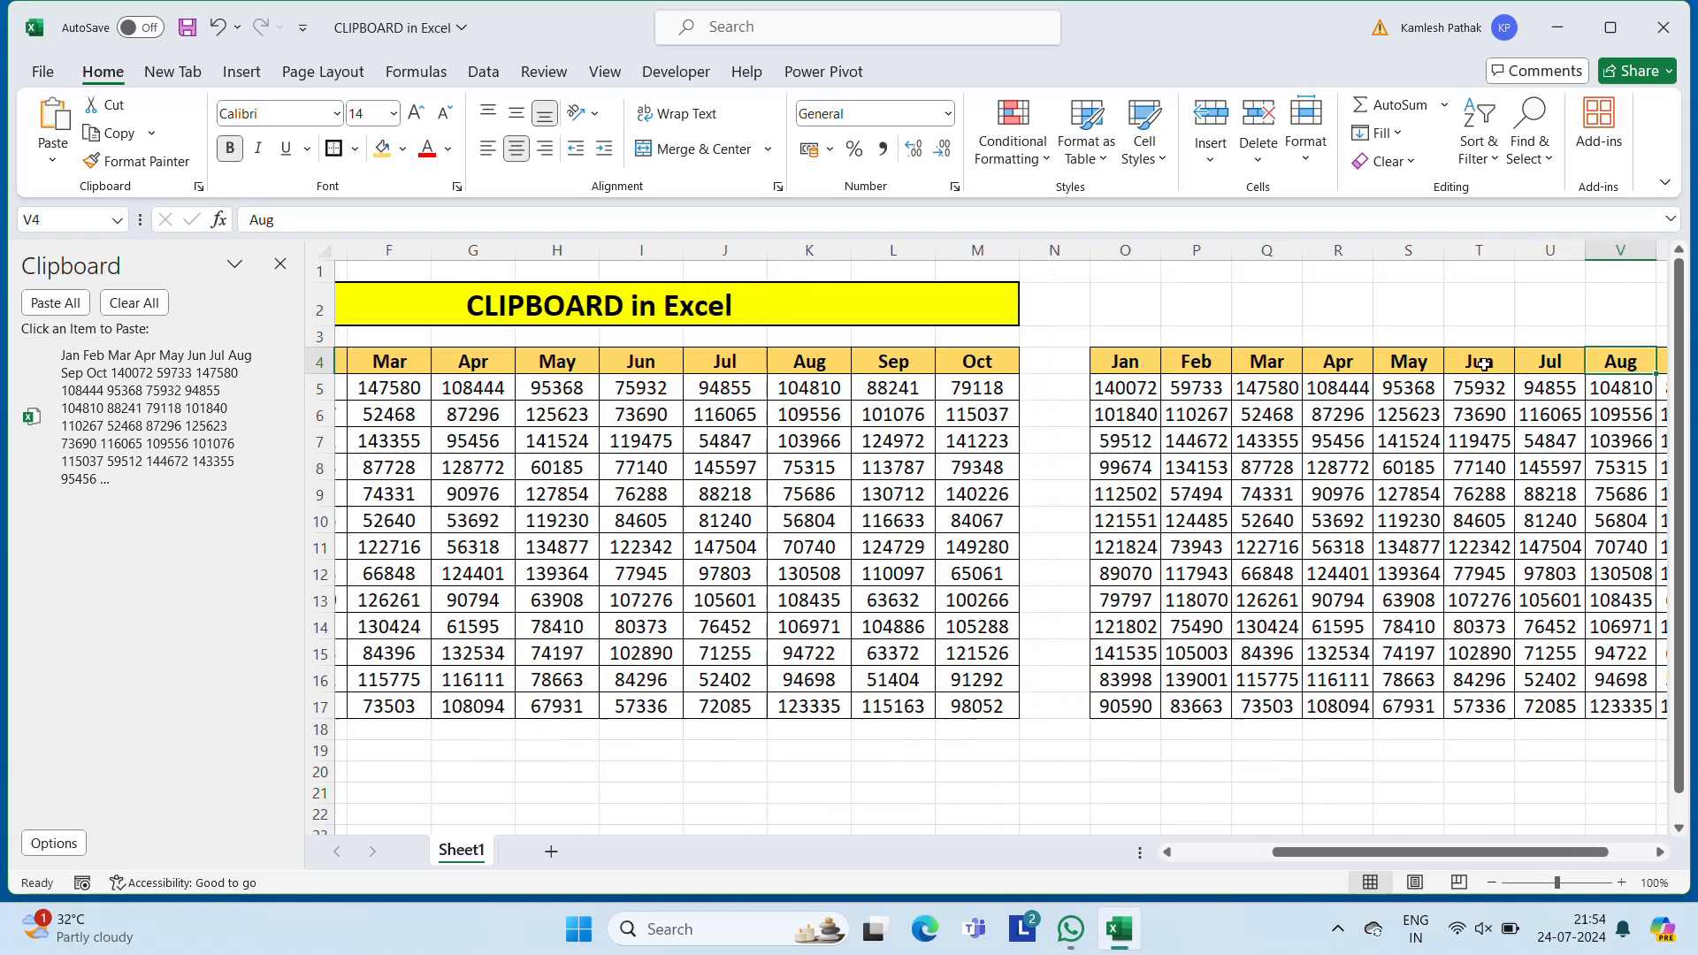
{"action": "key", "text": "Right"}
{"action": "key", "text": "Right"}
{"action": "key", "text": "Right"}
{"action": "key", "text": "Right"}
{"action": "key", "text": "Right"}
{"action": "key", "text": "Right"}
{"action": "key", "text": "Left"}
{"action": "key", "text": "Left"}
{"action": "key", "text": "Left"}
{"action": "key", "text": "Left"}
{"action": "key", "text": "Left"}
{"action": "key", "text": "Left"}
{"action": "key", "text": "Left"}
{"action": "key", "text": "Left"}
{"action": "key", "text": "Left"}
{"action": "key", "text": "Left"}
{"action": "key", "text": "Left"}
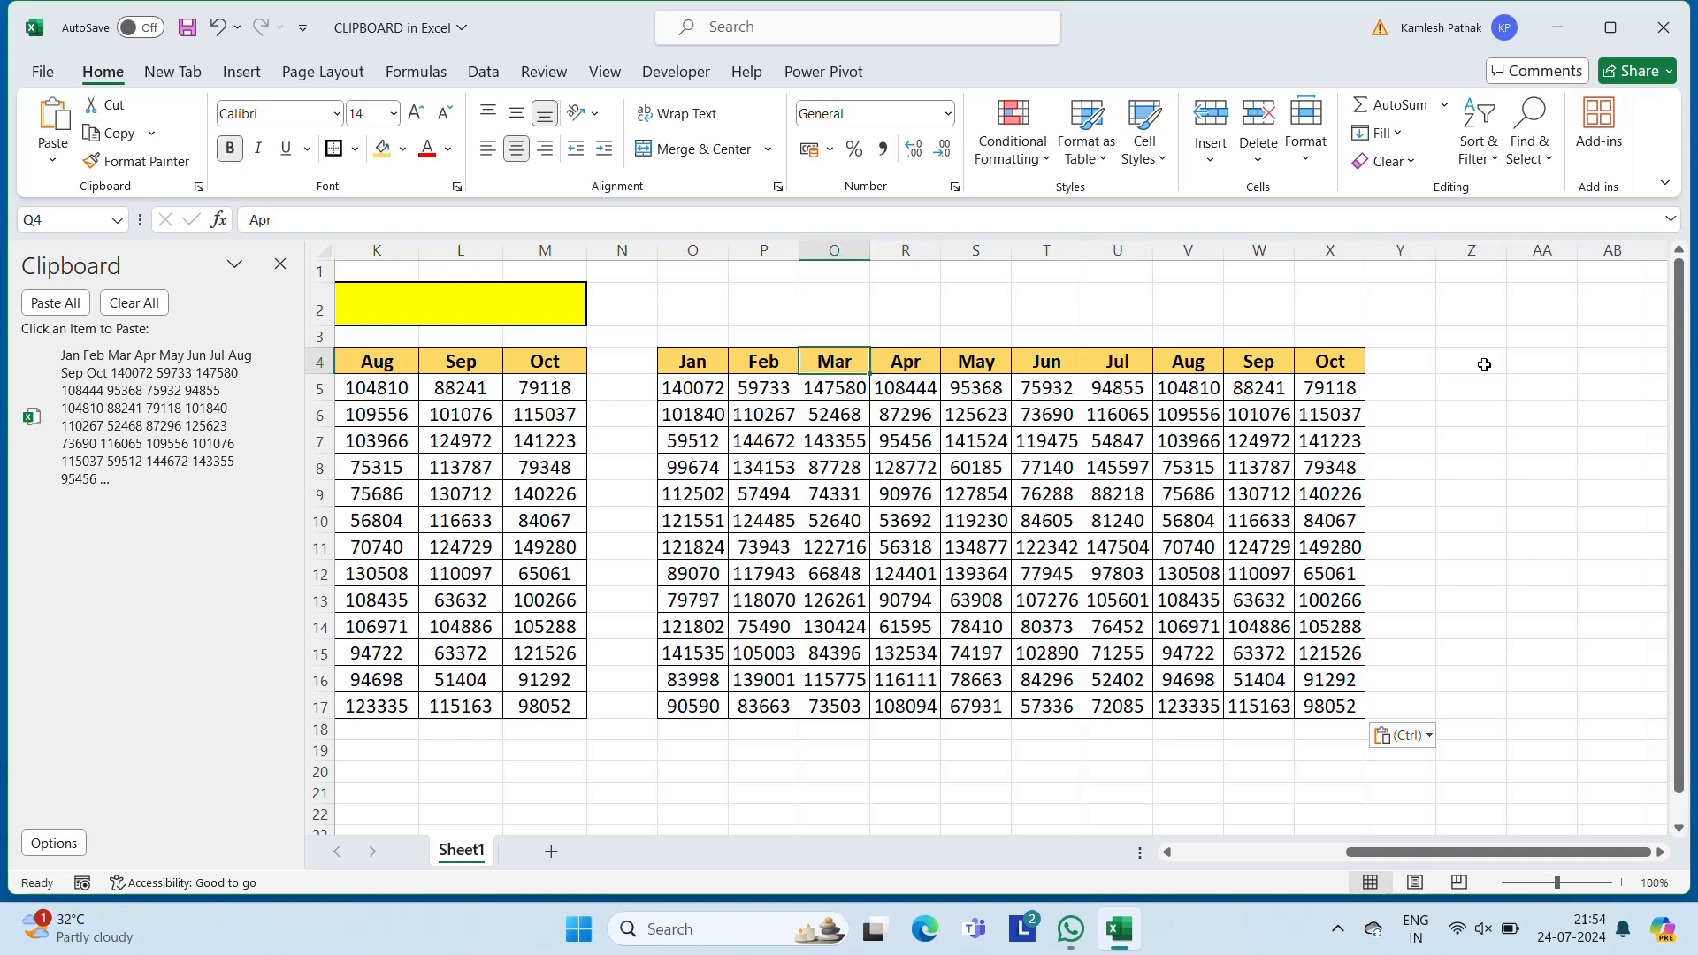
{"action": "key", "text": "Left"}
{"action": "key", "text": "Left"}
{"action": "key", "text": "Left"}
{"action": "key", "text": "Left"}
{"action": "key", "text": "Left"}
{"action": "key", "text": "Left"}
{"action": "key", "text": "Left"}
{"action": "key", "text": "Left"}
{"action": "key", "text": "Left"}
{"action": "key", "text": "Left"}
{"action": "key", "text": "Left"}
{"action": "key", "text": "Left"}
{"action": "key", "text": "Left"}
{"action": "key", "text": "Left"}
{"action": "key", "text": "Left"}
{"action": "key", "text": "Left"}
{"action": "key", "text": "Right"}
{"action": "key", "text": "Right"}
{"action": "key", "text": "Right"}
{"action": "key", "text": "Right"}
{"action": "key", "text": "Right"}
{"action": "key", "text": "Right"}
{"action": "key", "text": "Right"}
{"action": "key", "text": "Right"}
{"action": "key", "text": "Right"}
{"action": "key", "text": "Right"}
{"action": "key", "text": "Right"}
{"action": "key", "text": "Right"}
{"action": "key", "text": "Right"}
{"action": "key", "text": "Right"}
{"action": "key", "text": "Right"}
{"action": "key", "text": "Right"}
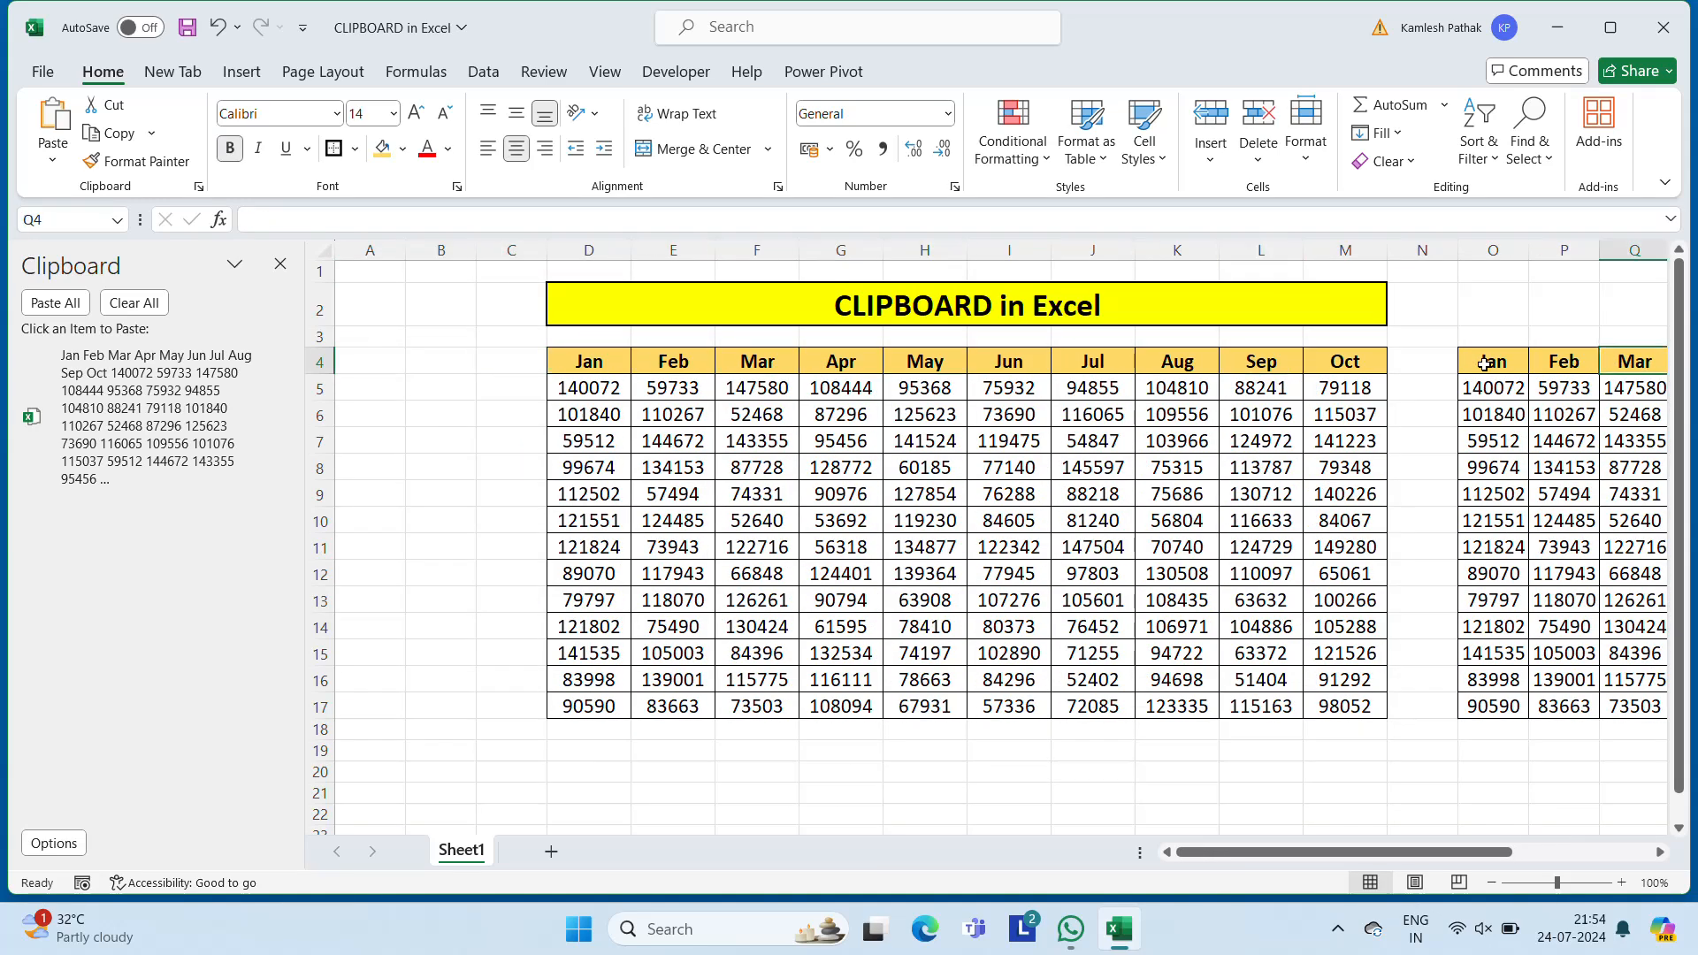
{"action": "key", "text": "Right"}
{"action": "key", "text": "Right"}
{"action": "key", "text": "Right"}
{"action": "key", "text": "Right"}
{"action": "key", "text": "Right"}
{"action": "key", "text": "Left"}
{"action": "key", "text": "Left"}
{"action": "key", "text": "Left"}
{"action": "key", "text": "Left"}
{"action": "key", "text": "Left"}
{"action": "key", "text": "Left"}
{"action": "key", "text": "Left"}
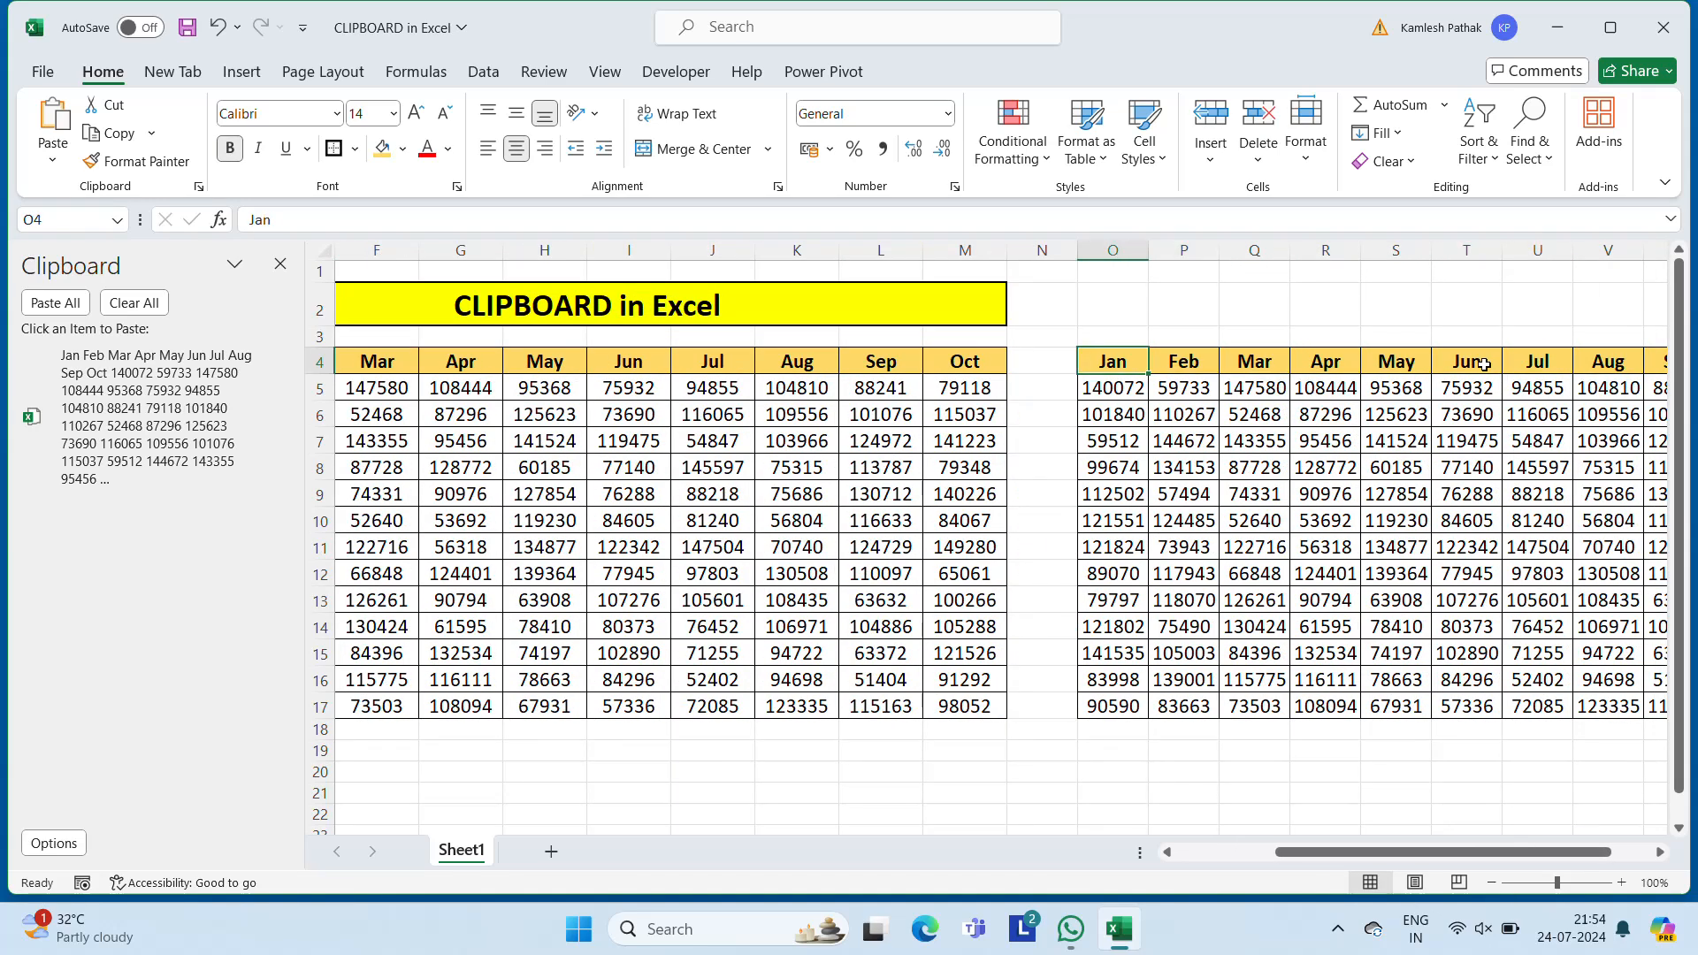
Clear the Office Clipboard and delete all columns from O to the end of the sheet.
{"action": "left_click", "coordinate": [129, 303]}
{"action": "left_click", "coordinate": [1116, 251]}
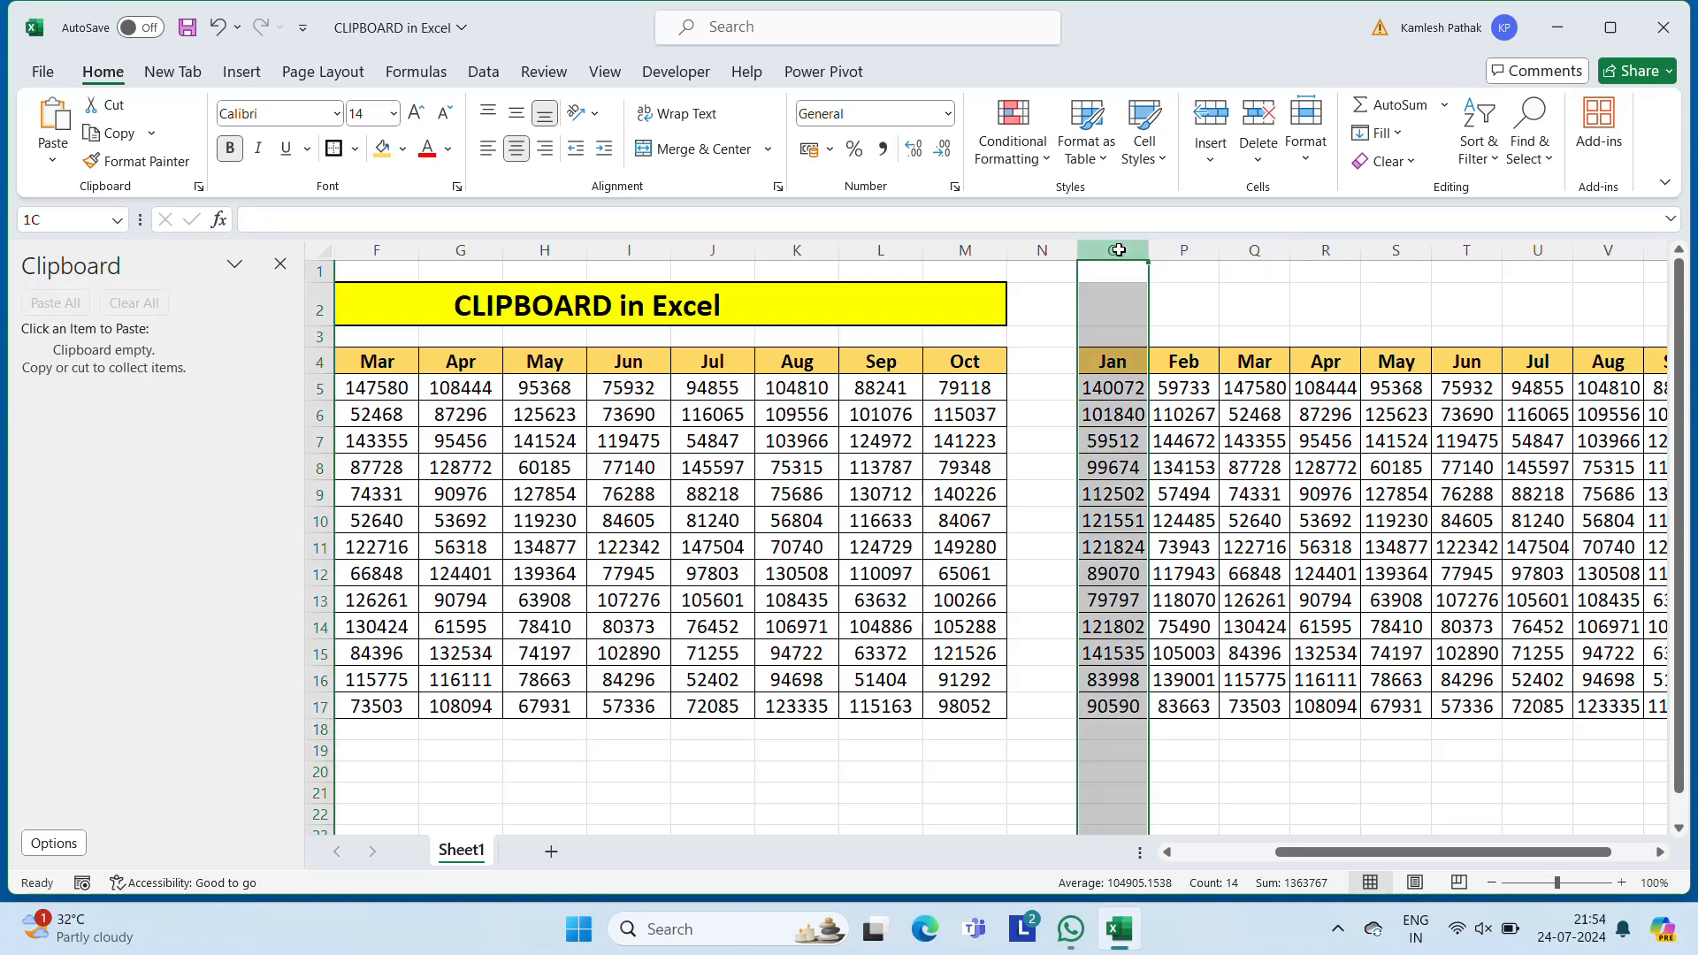
{"action": "key", "text": "ctrl+shift+Right"}
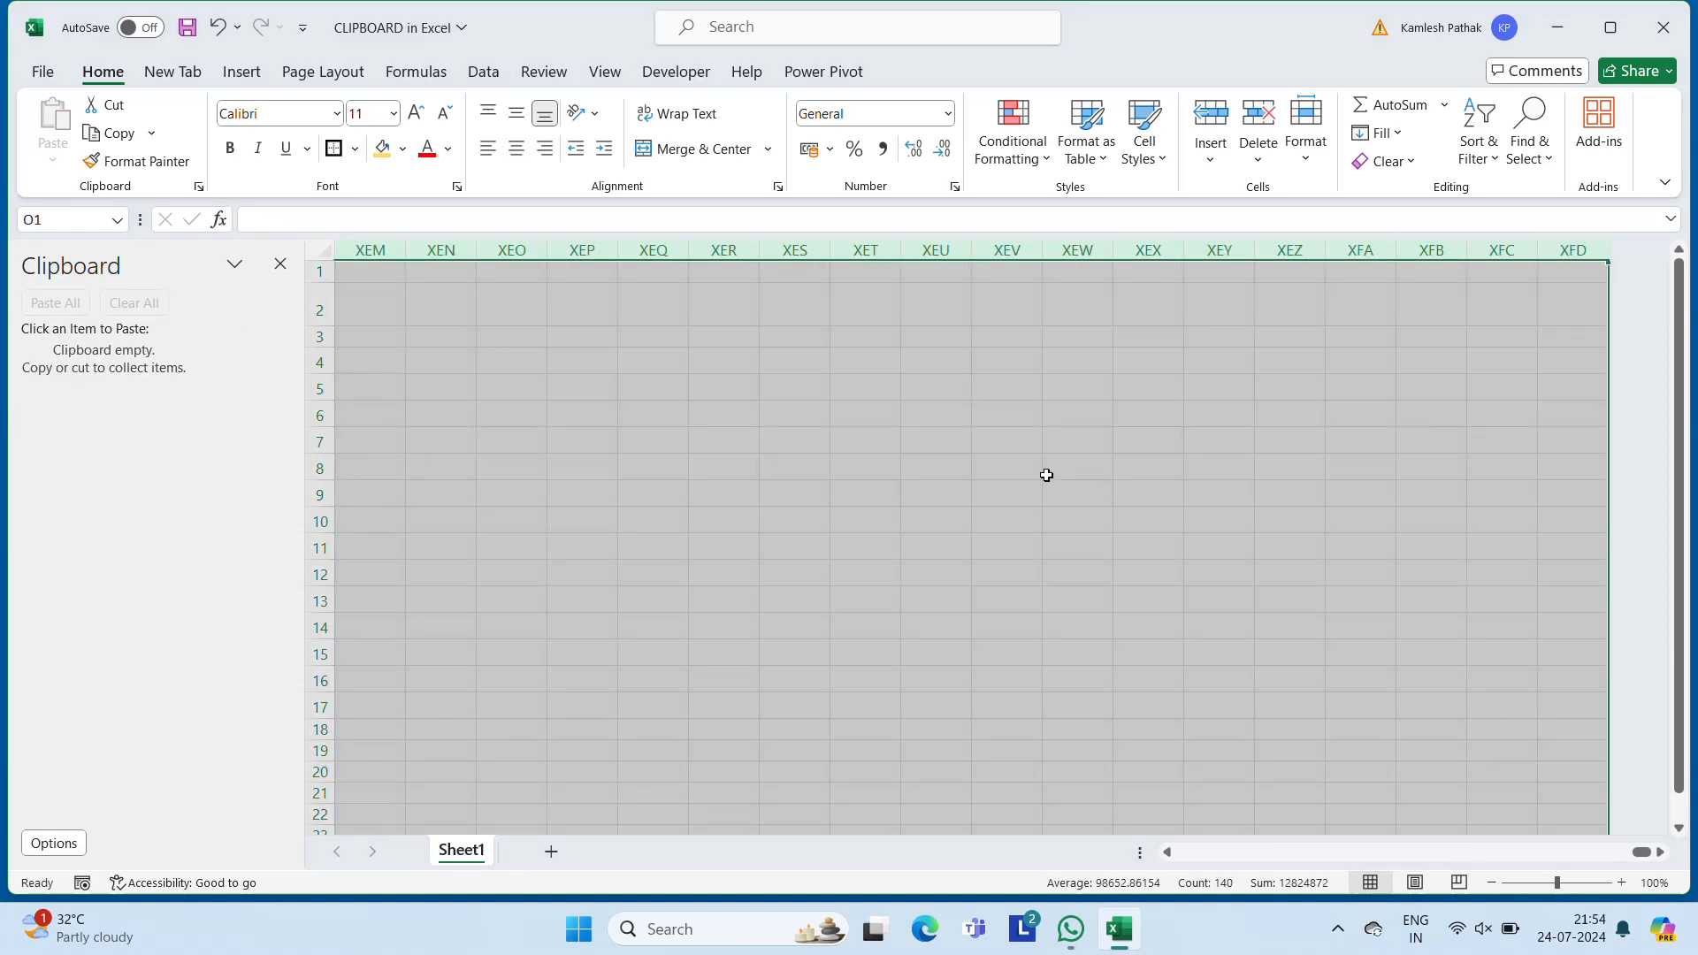
{"action": "right_click", "coordinate": [1047, 475]}
{"action": "left_click", "coordinate": [1111, 292]}
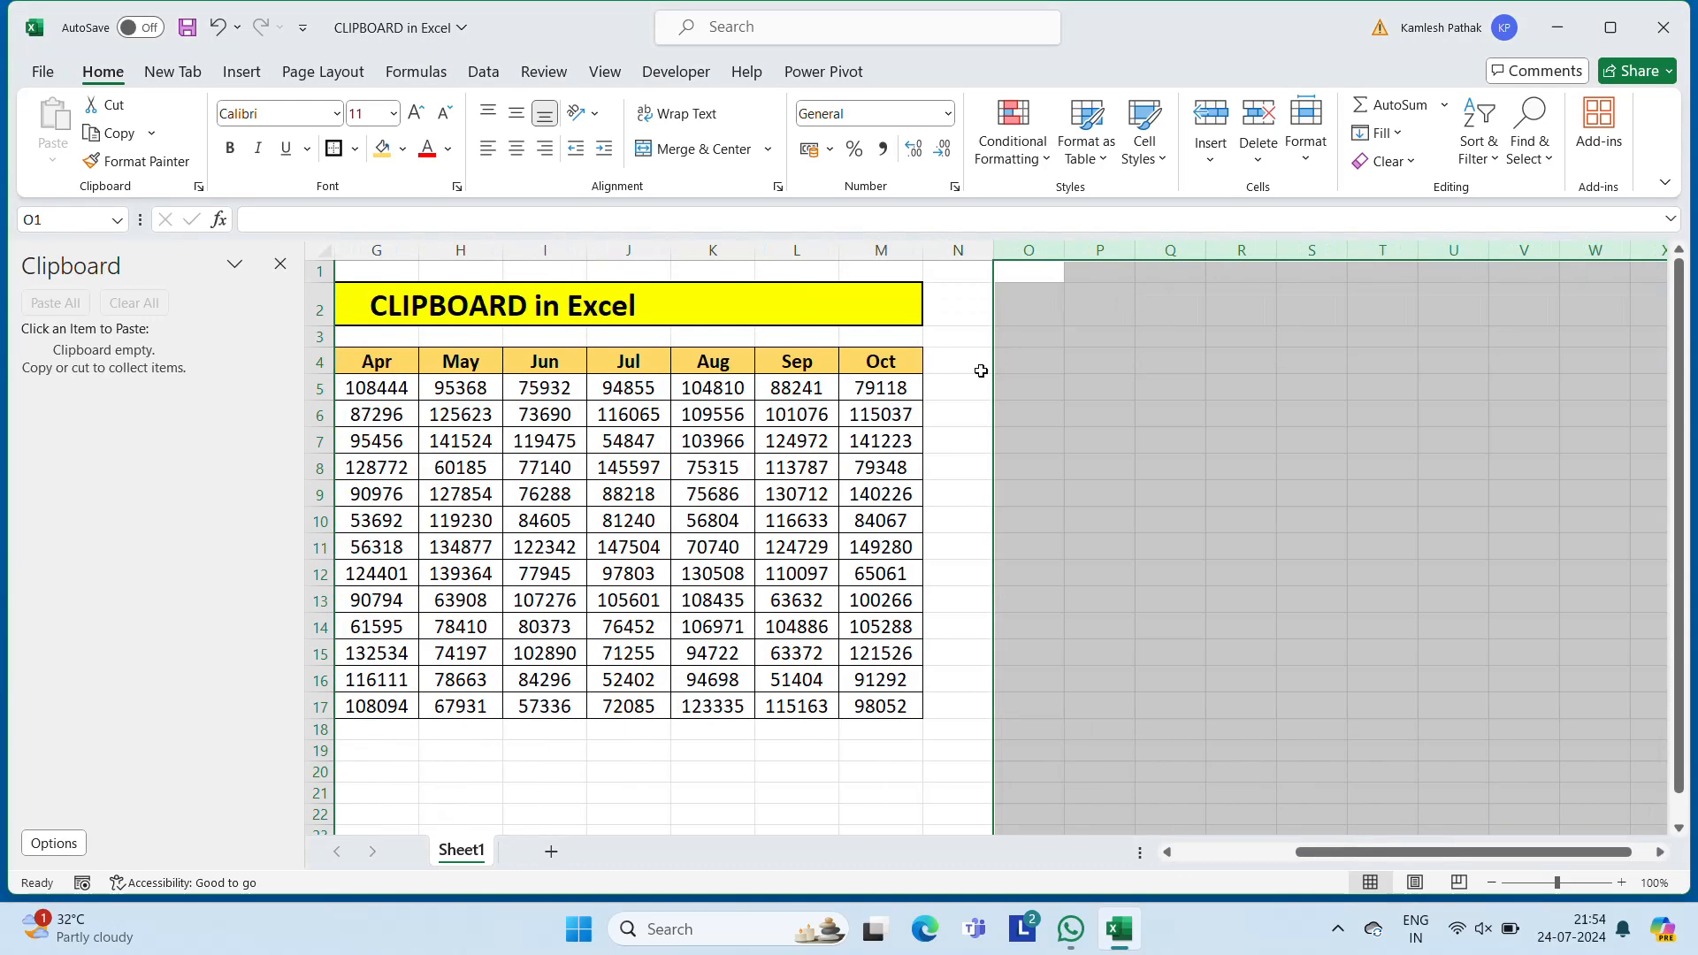
Copy the Jan to May block, D4:H17, to the Office Clipboard.
{"action": "left_click", "coordinate": [939, 400]}
{"action": "key", "text": "Left"}
{"action": "key", "text": "Home"}
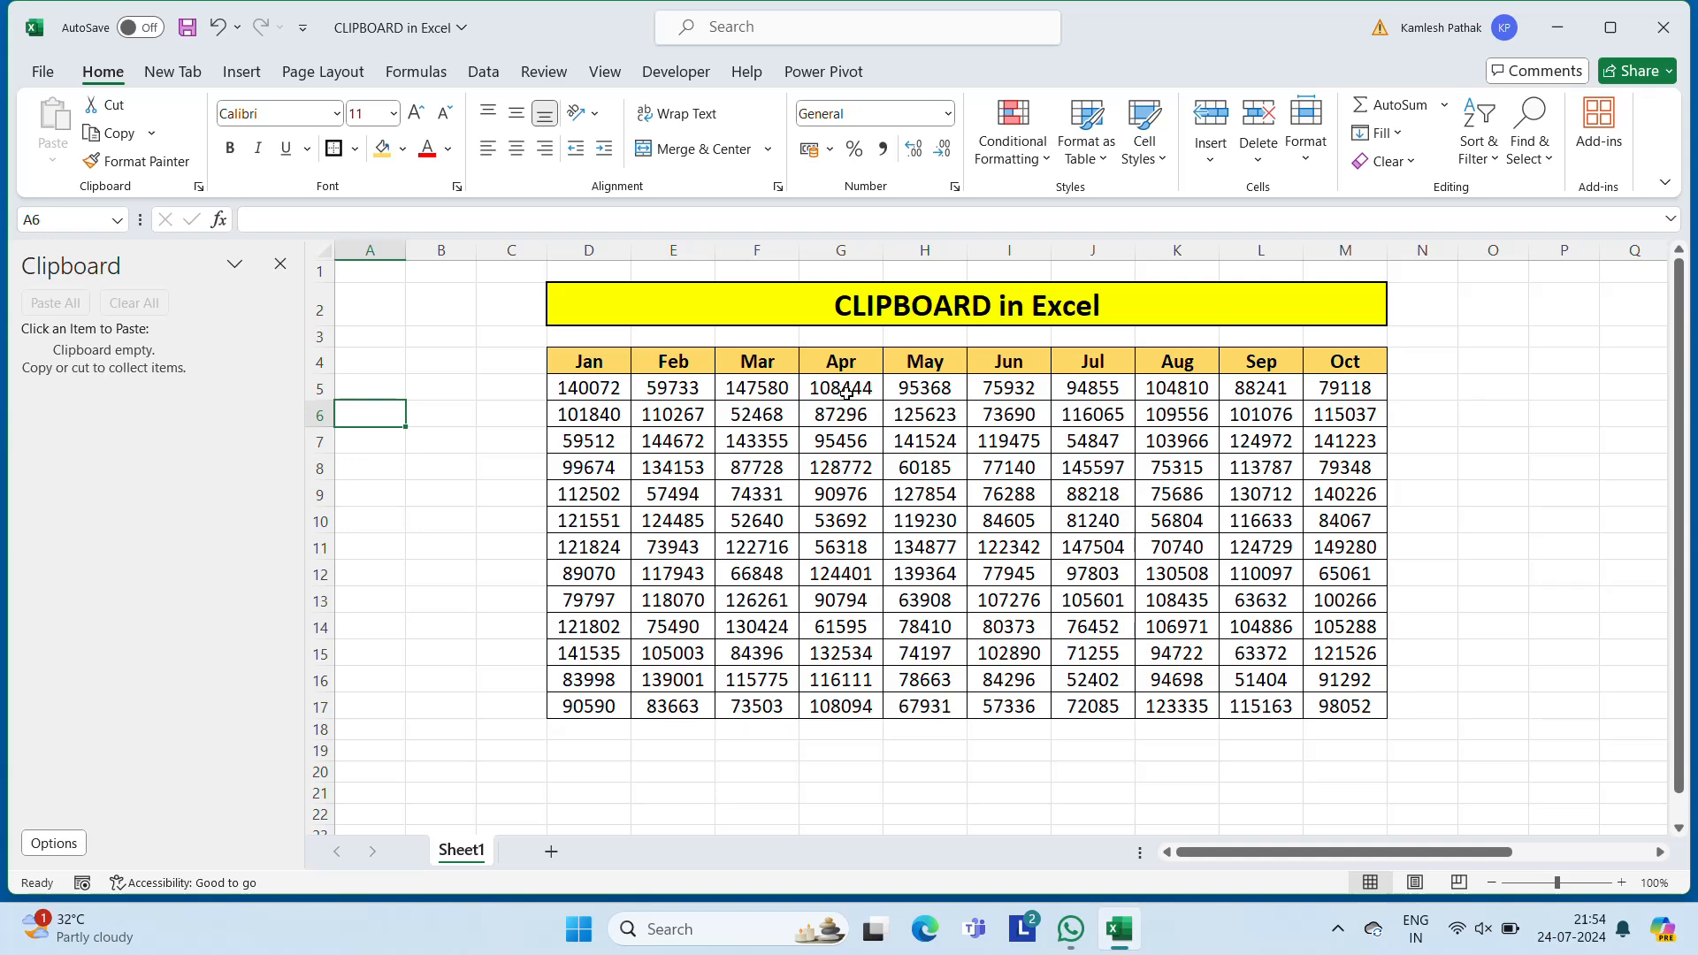
{"action": "left_click_drag", "start_coordinate": [609, 363], "coordinate": [610, 374]}
{"action": "key", "text": "shift+Right"}
{"action": "key", "text": "shift+Right"}
{"action": "key", "text": "shift+Right"}
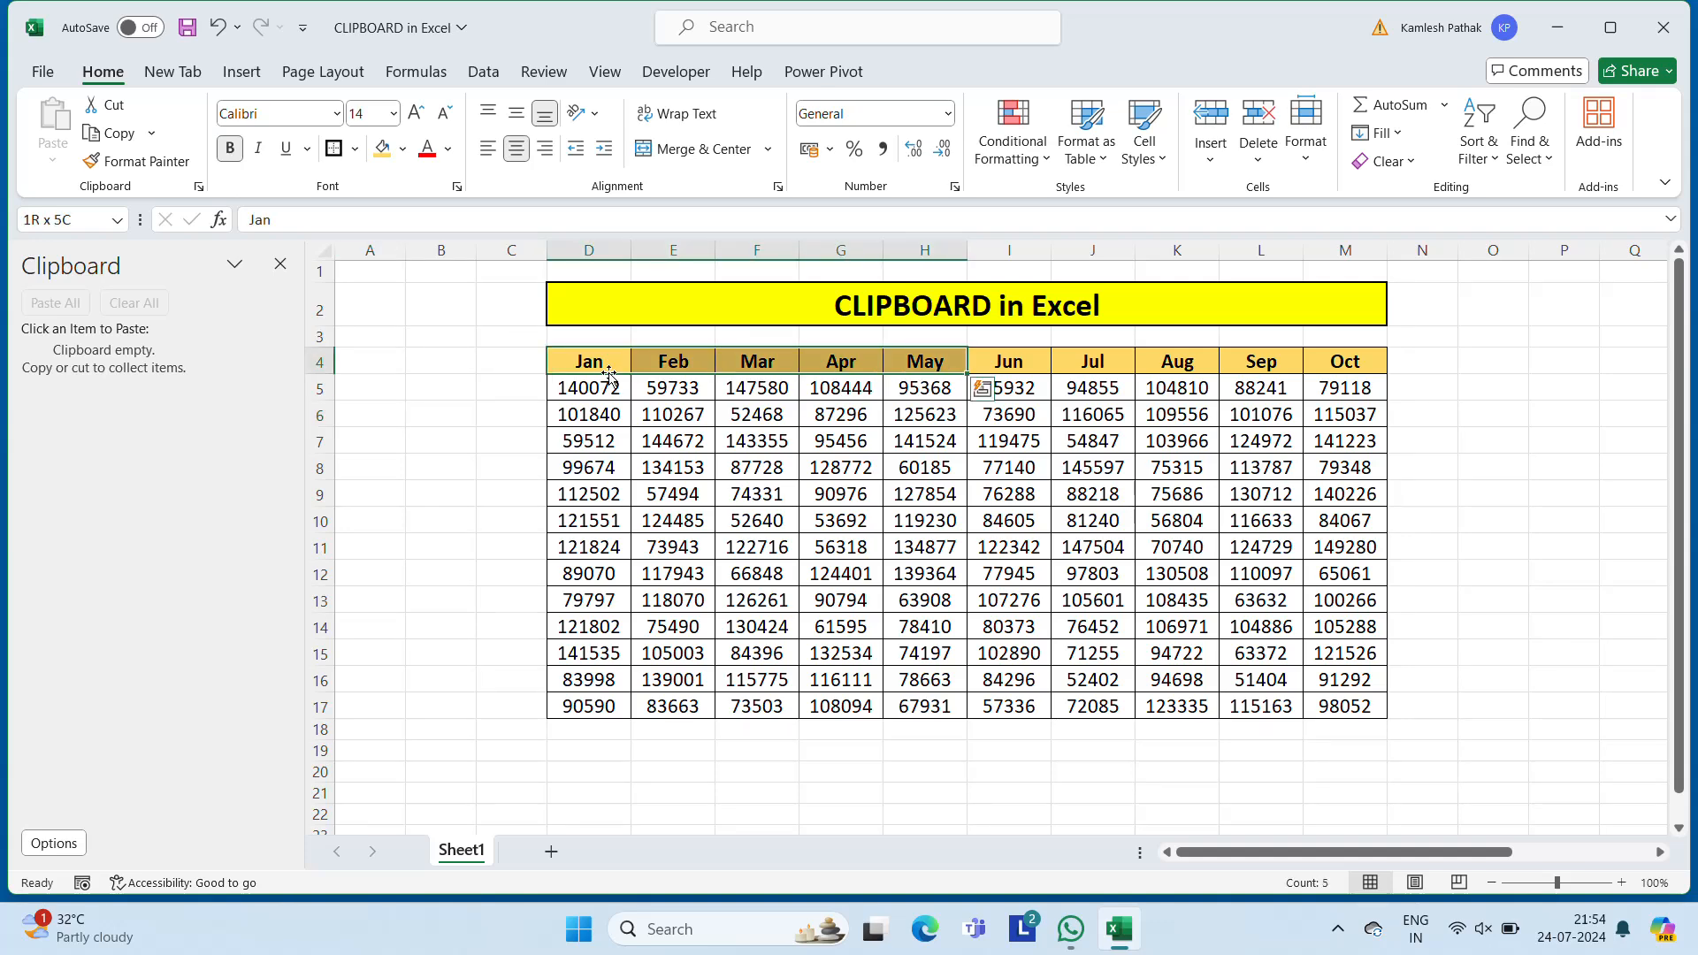
{"action": "key", "text": "ctrl+shift+Down"}
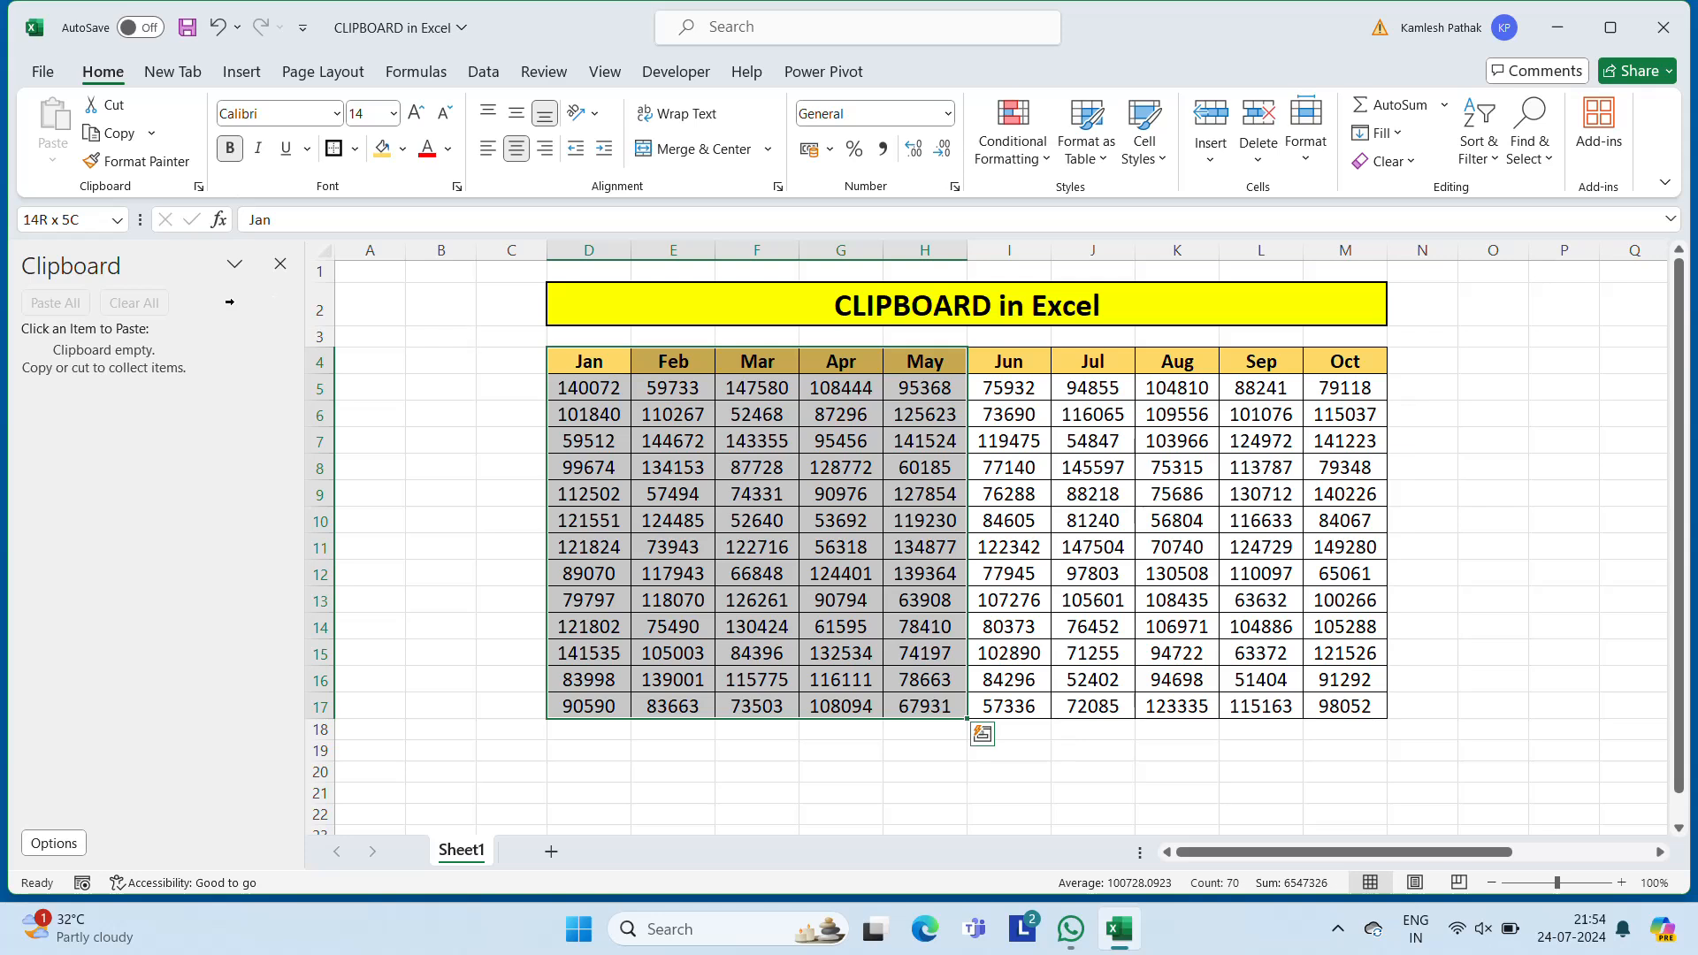
{"action": "key", "text": "ctrl+c"}
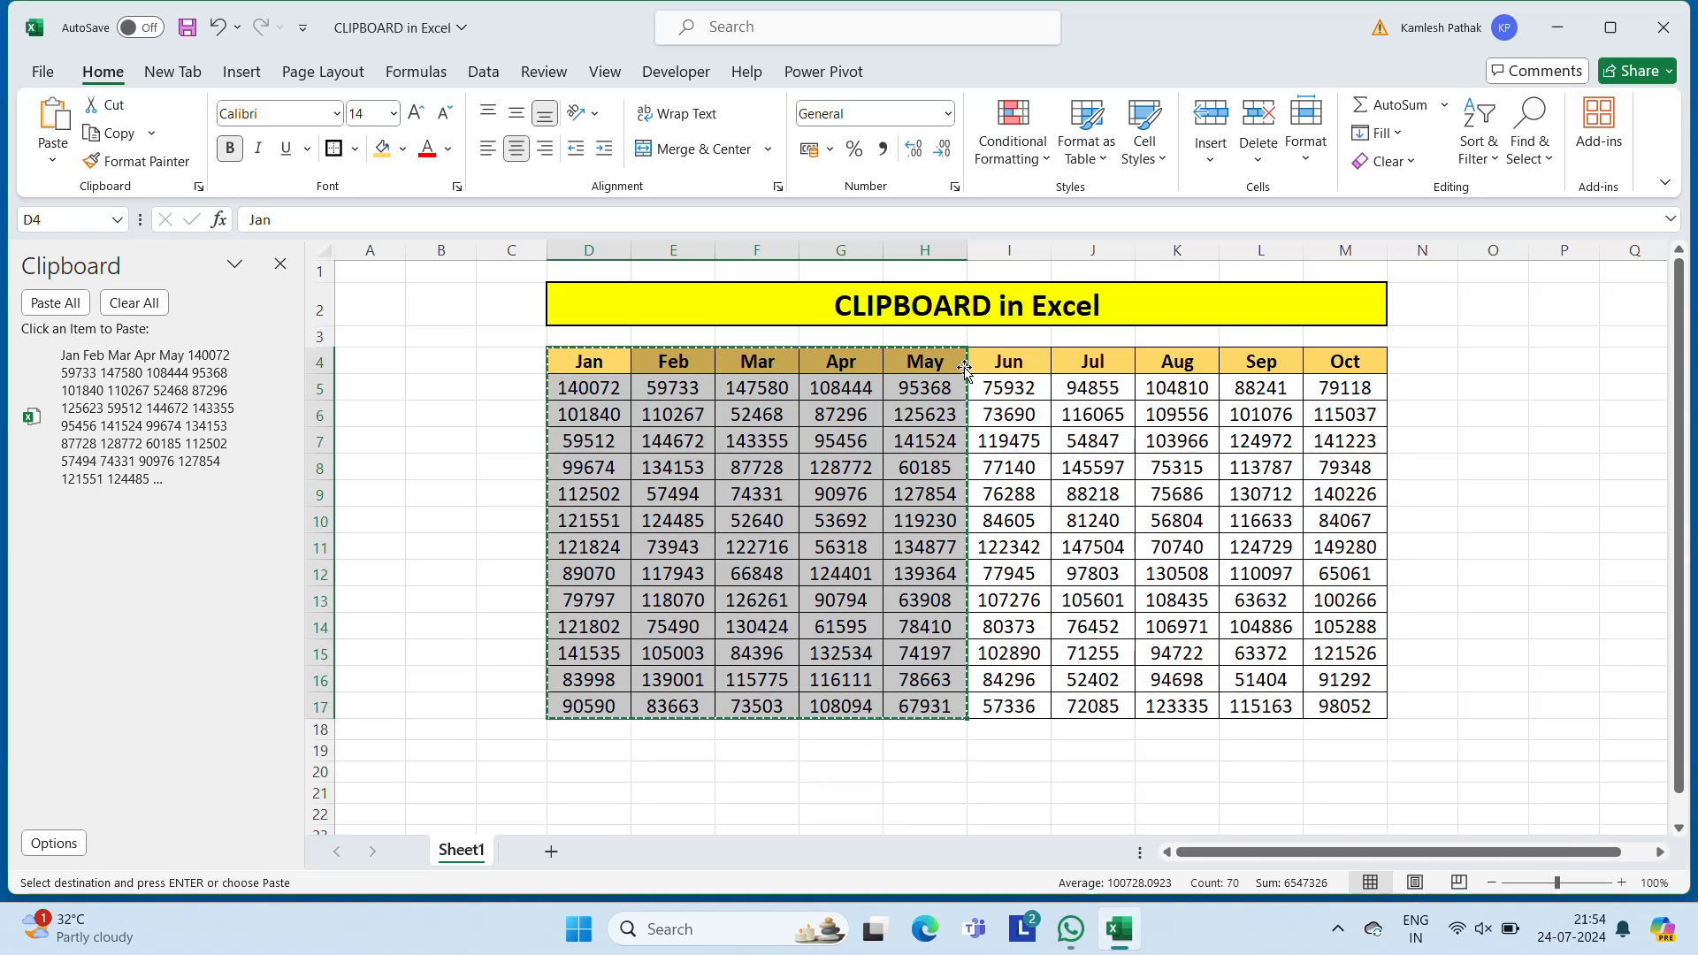
Copy the Jun to Oct block, I4:M17, to the Office Clipboard as a second item.
{"action": "left_click", "coordinate": [1019, 362]}
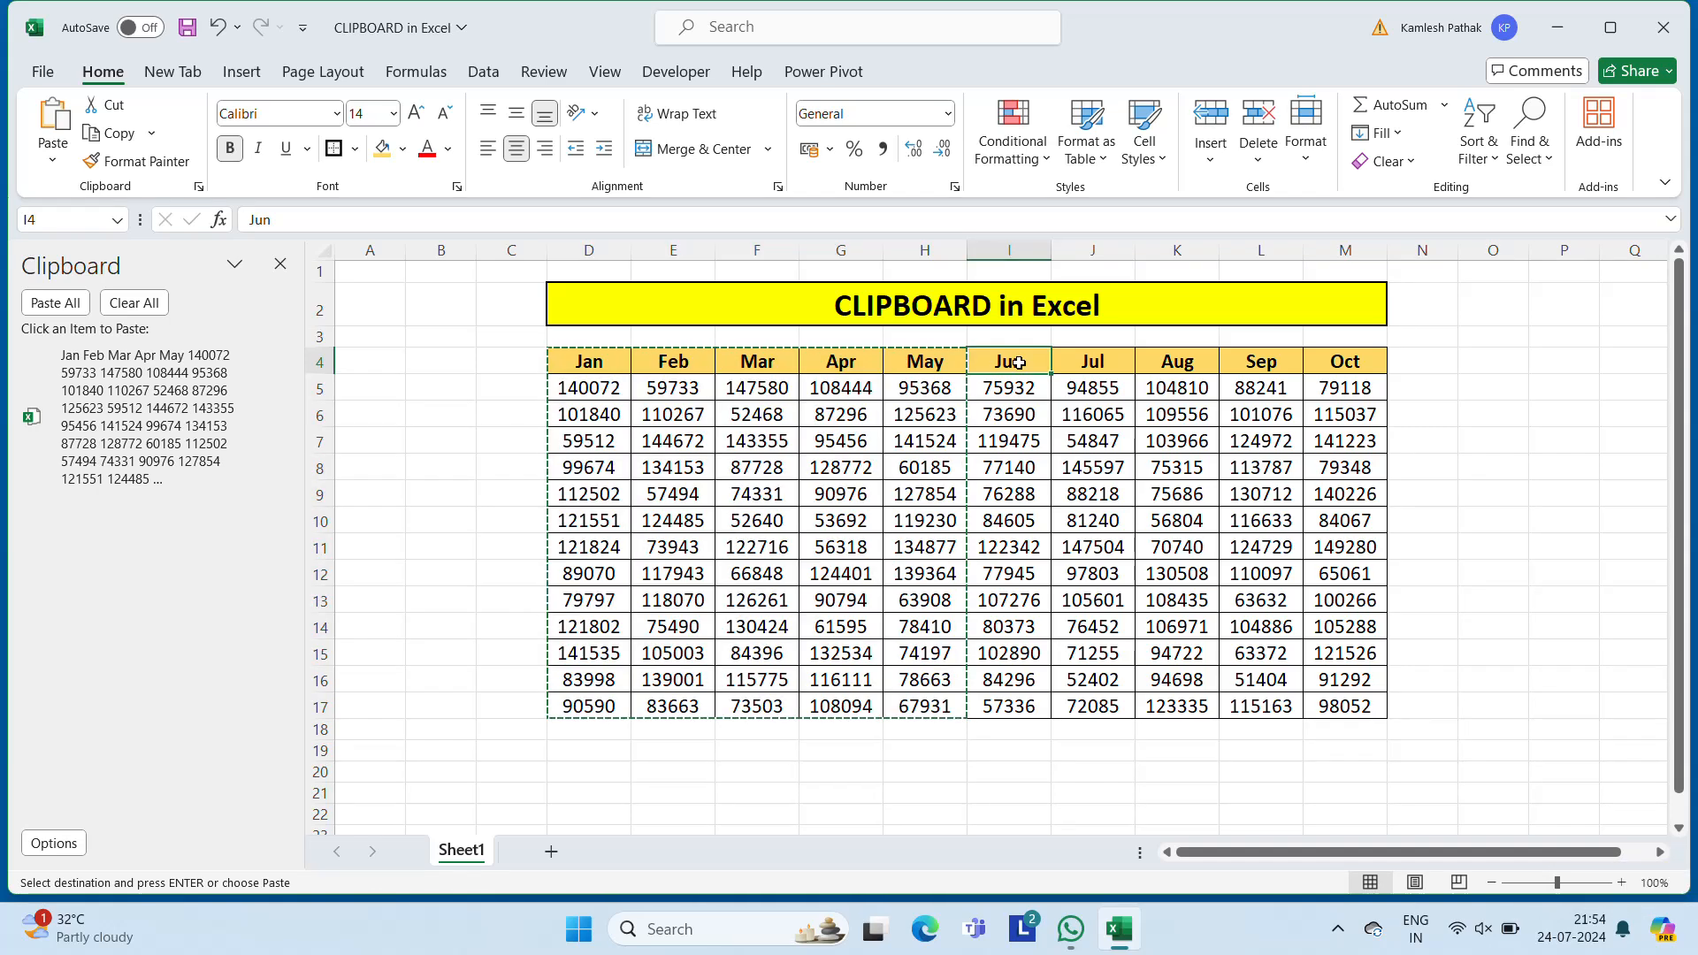
{"action": "key", "text": "ctrl+shift+Down"}
{"action": "key", "text": "ctrl+shift+Right"}
{"action": "key", "text": "ctrl+c"}
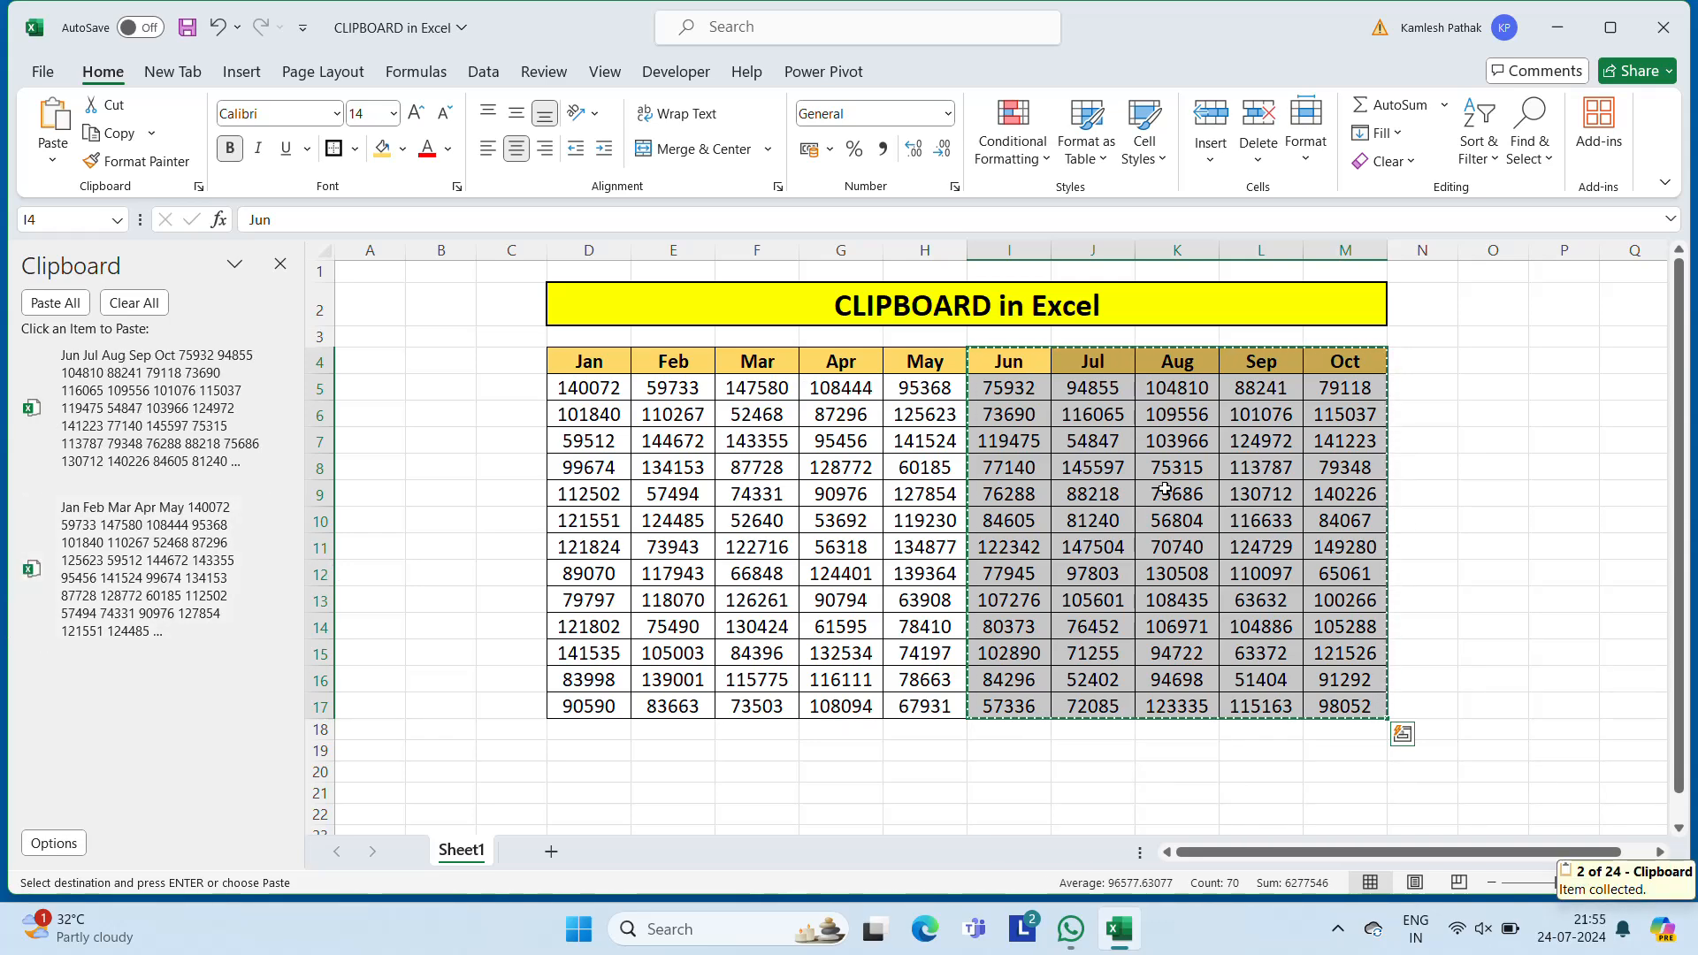
Paste only the Jun to Oct item from the Office Clipboard starting in cell O4, and undo that paste.
{"action": "left_click", "coordinate": [1483, 366]}
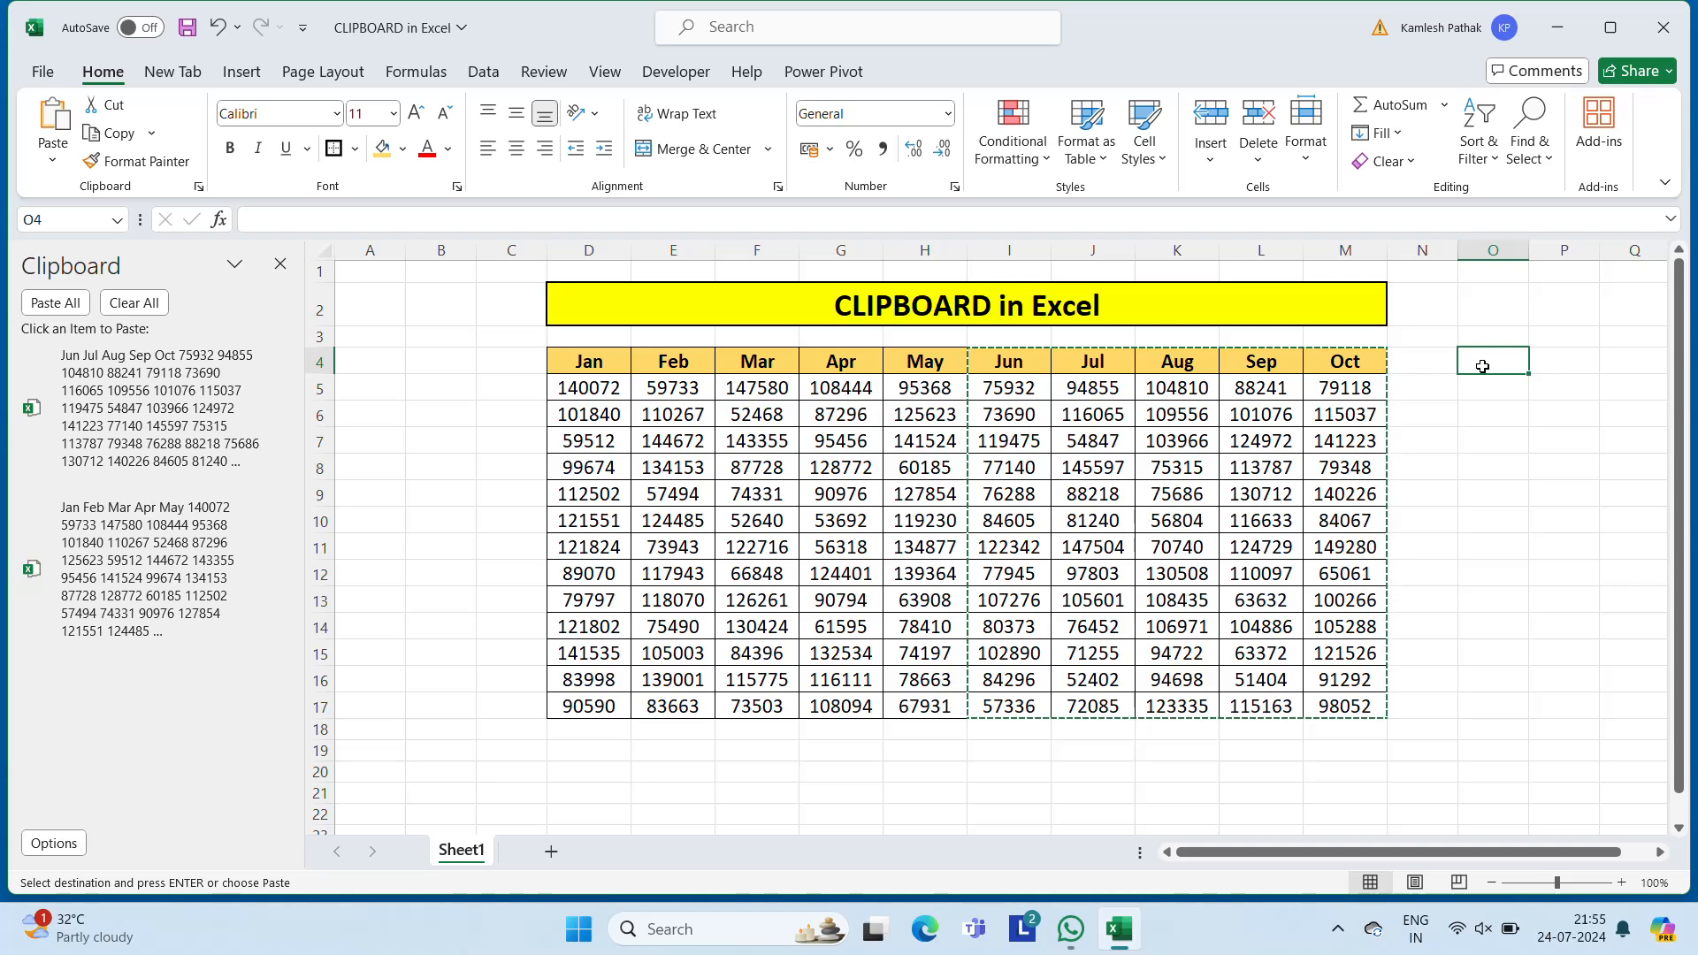
{"action": "key", "text": "Escape"}
{"action": "key", "text": "Right"}
{"action": "key", "text": "Right"}
{"action": "key", "text": "Right"}
{"action": "key", "text": "Right"}
{"action": "key", "text": "Right"}
{"action": "key", "text": "Right"}
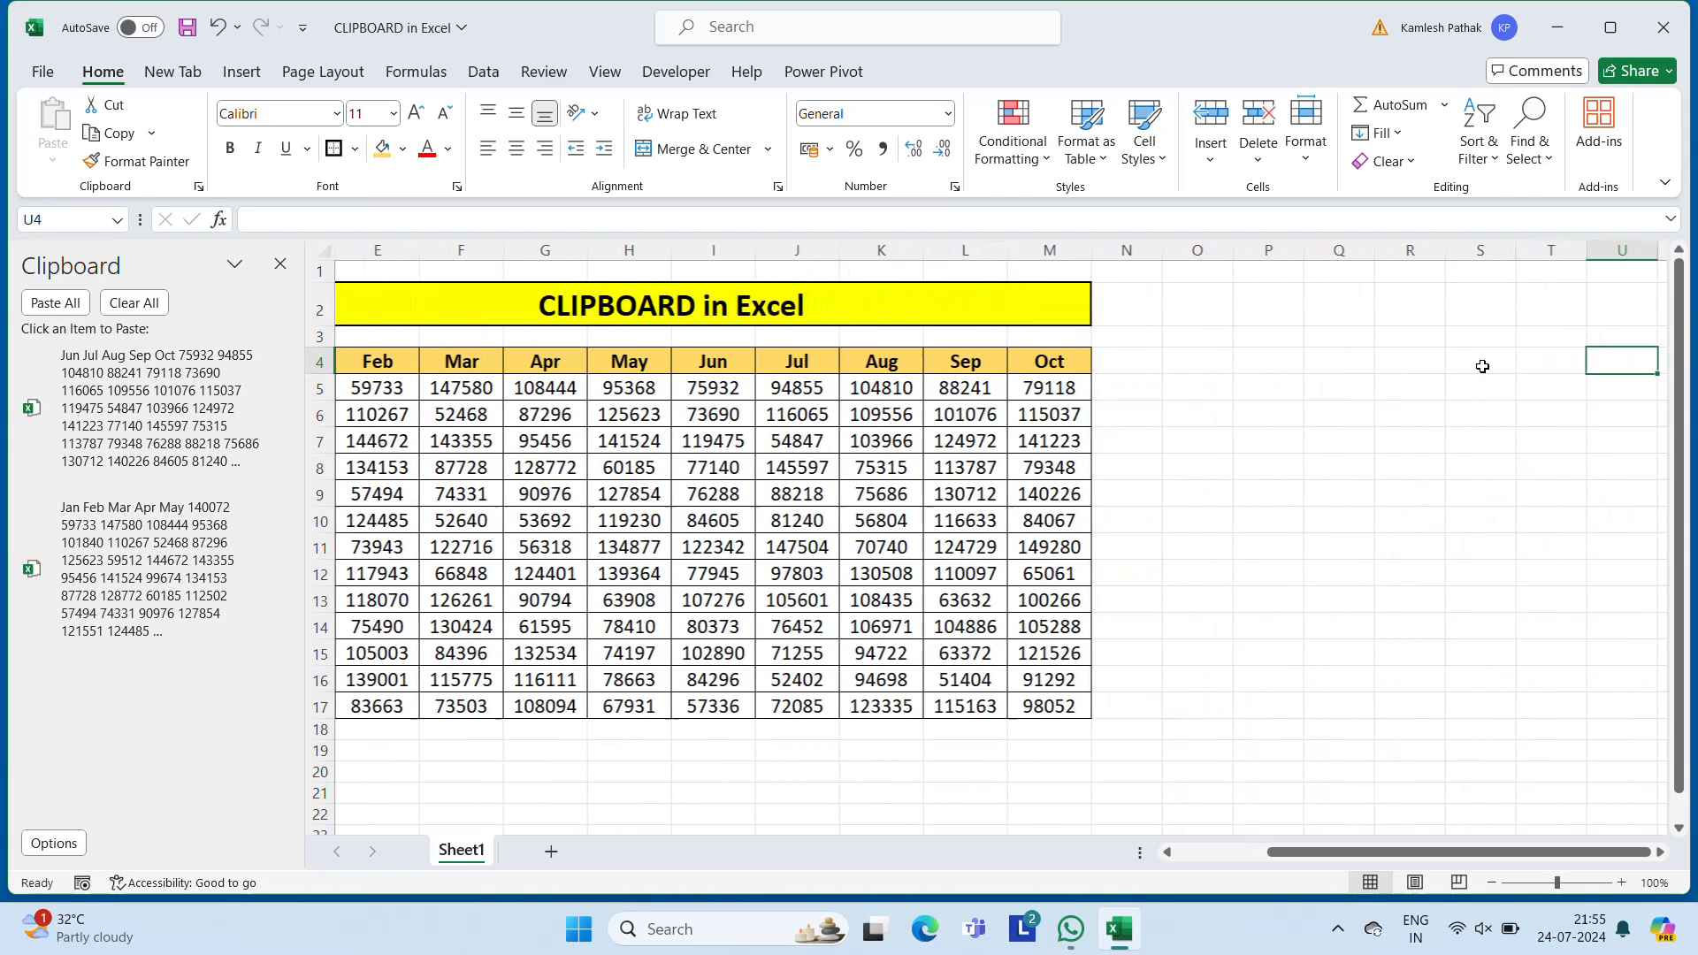
{"action": "key", "text": "Left"}
{"action": "key", "text": "Left"}
{"action": "key", "text": "Left"}
{"action": "key", "text": "Left"}
{"action": "key", "text": "Left"}
{"action": "key", "text": "Left"}
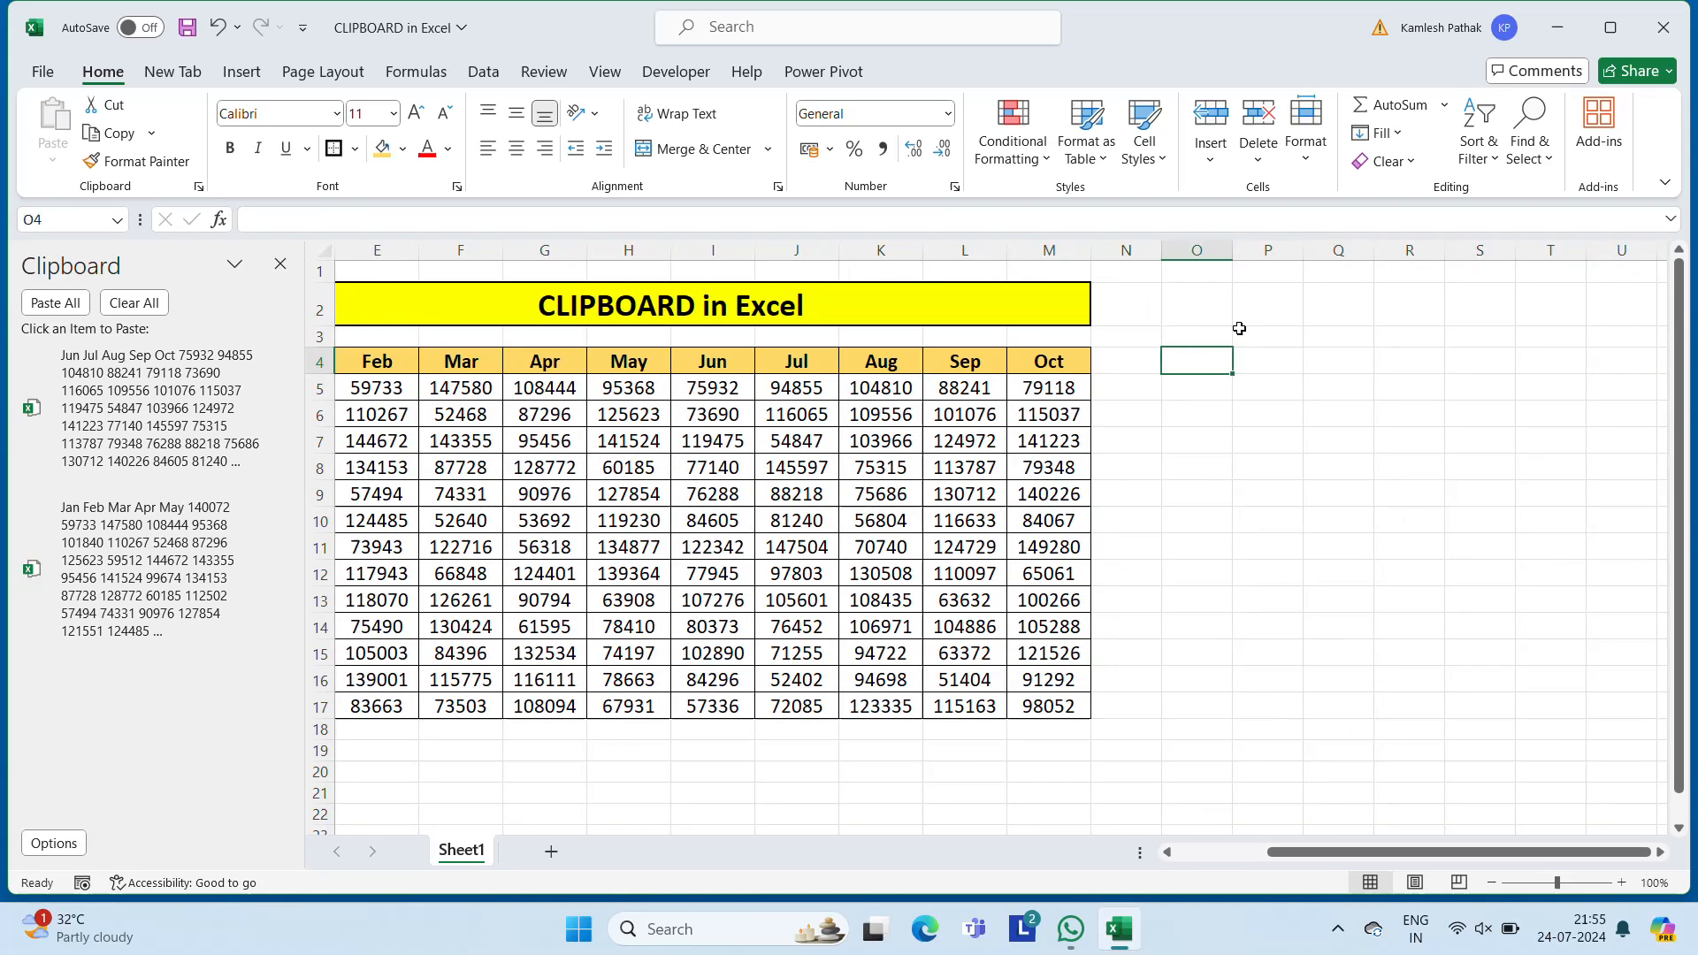
{"action": "left_click", "coordinate": [147, 376]}
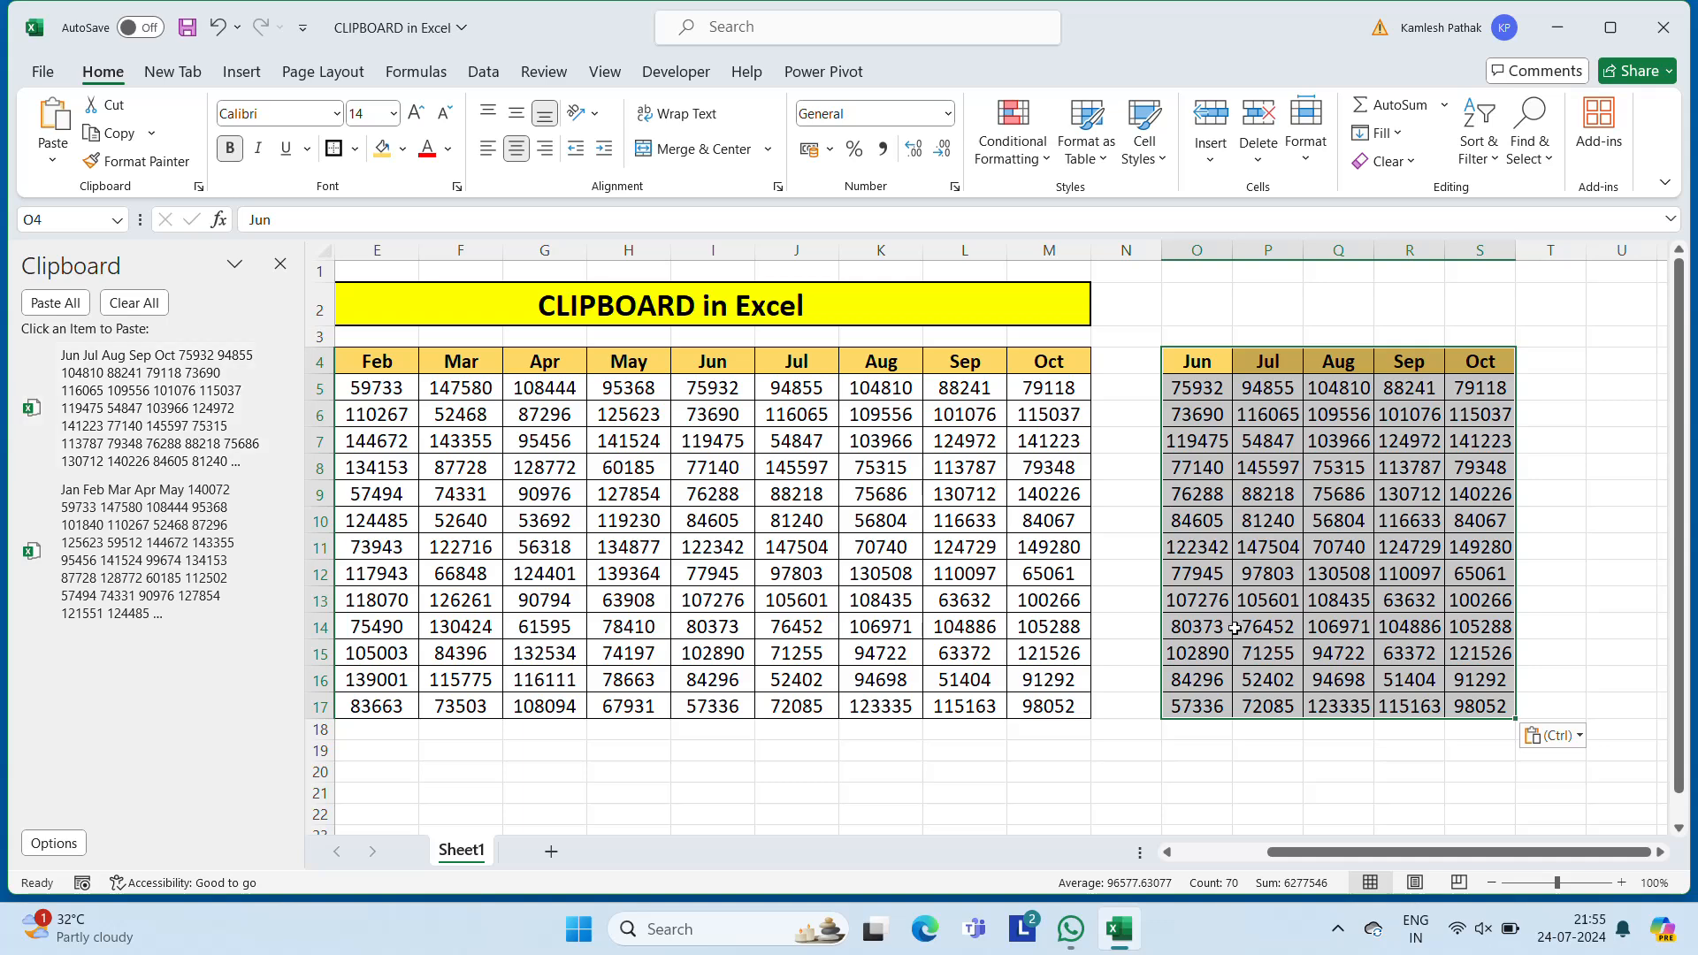
{"action": "left_click", "coordinate": [1195, 734]}
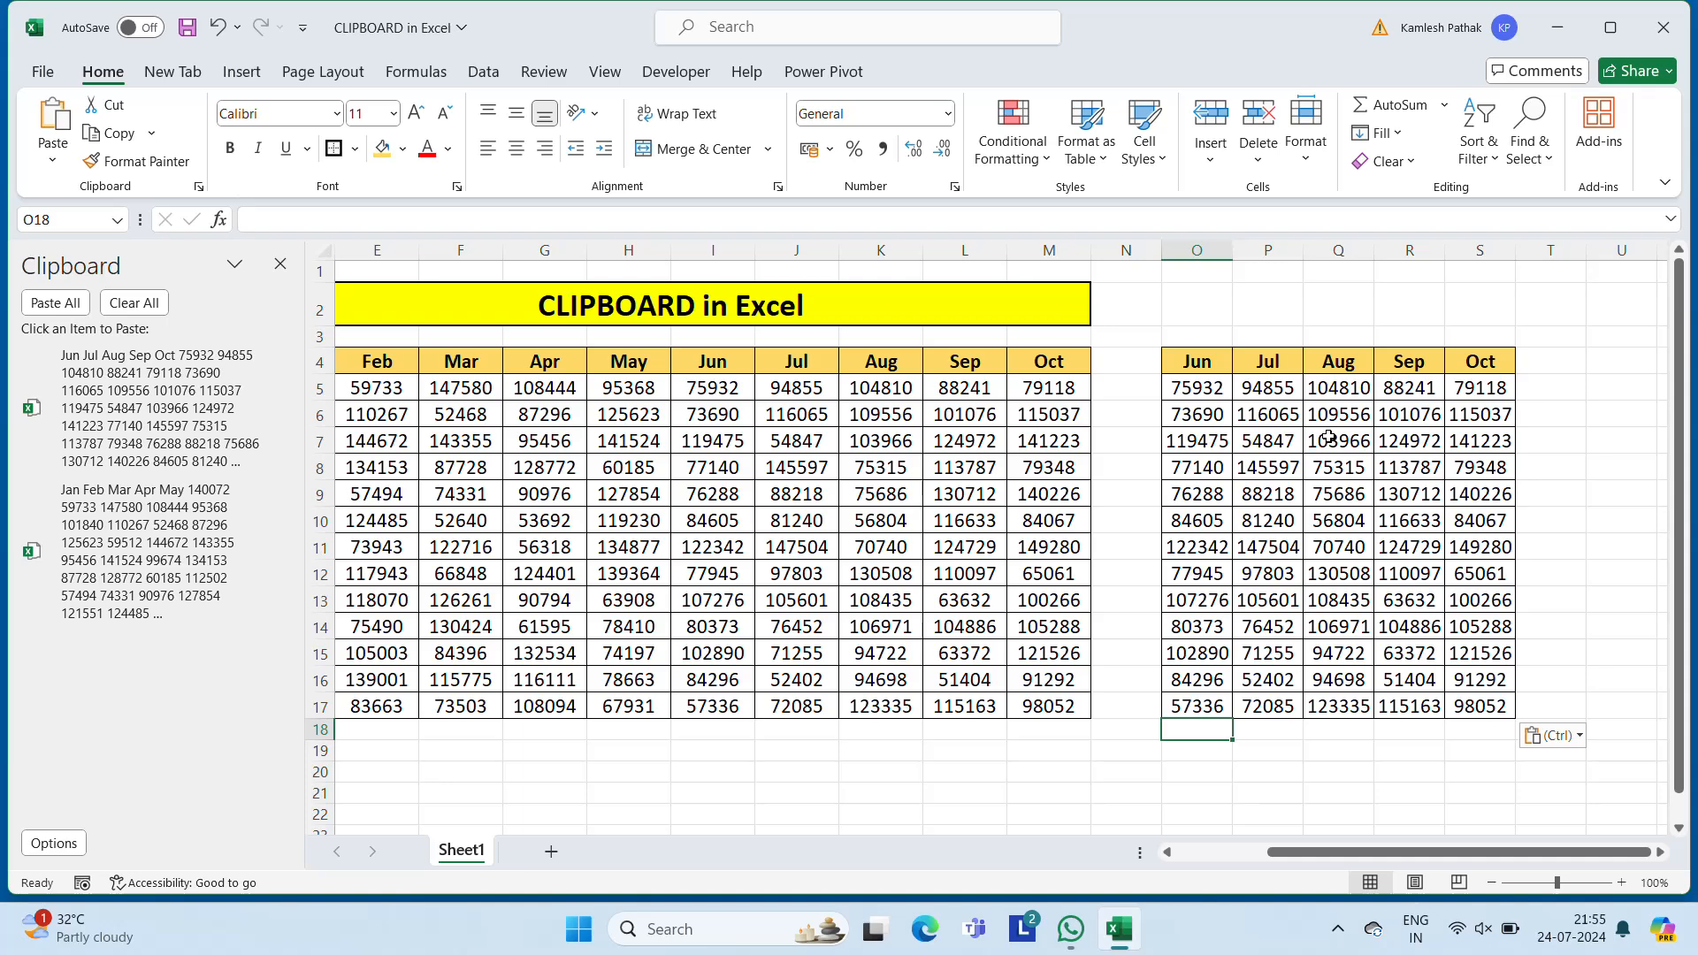
{"action": "key", "text": "ctrl+z"}
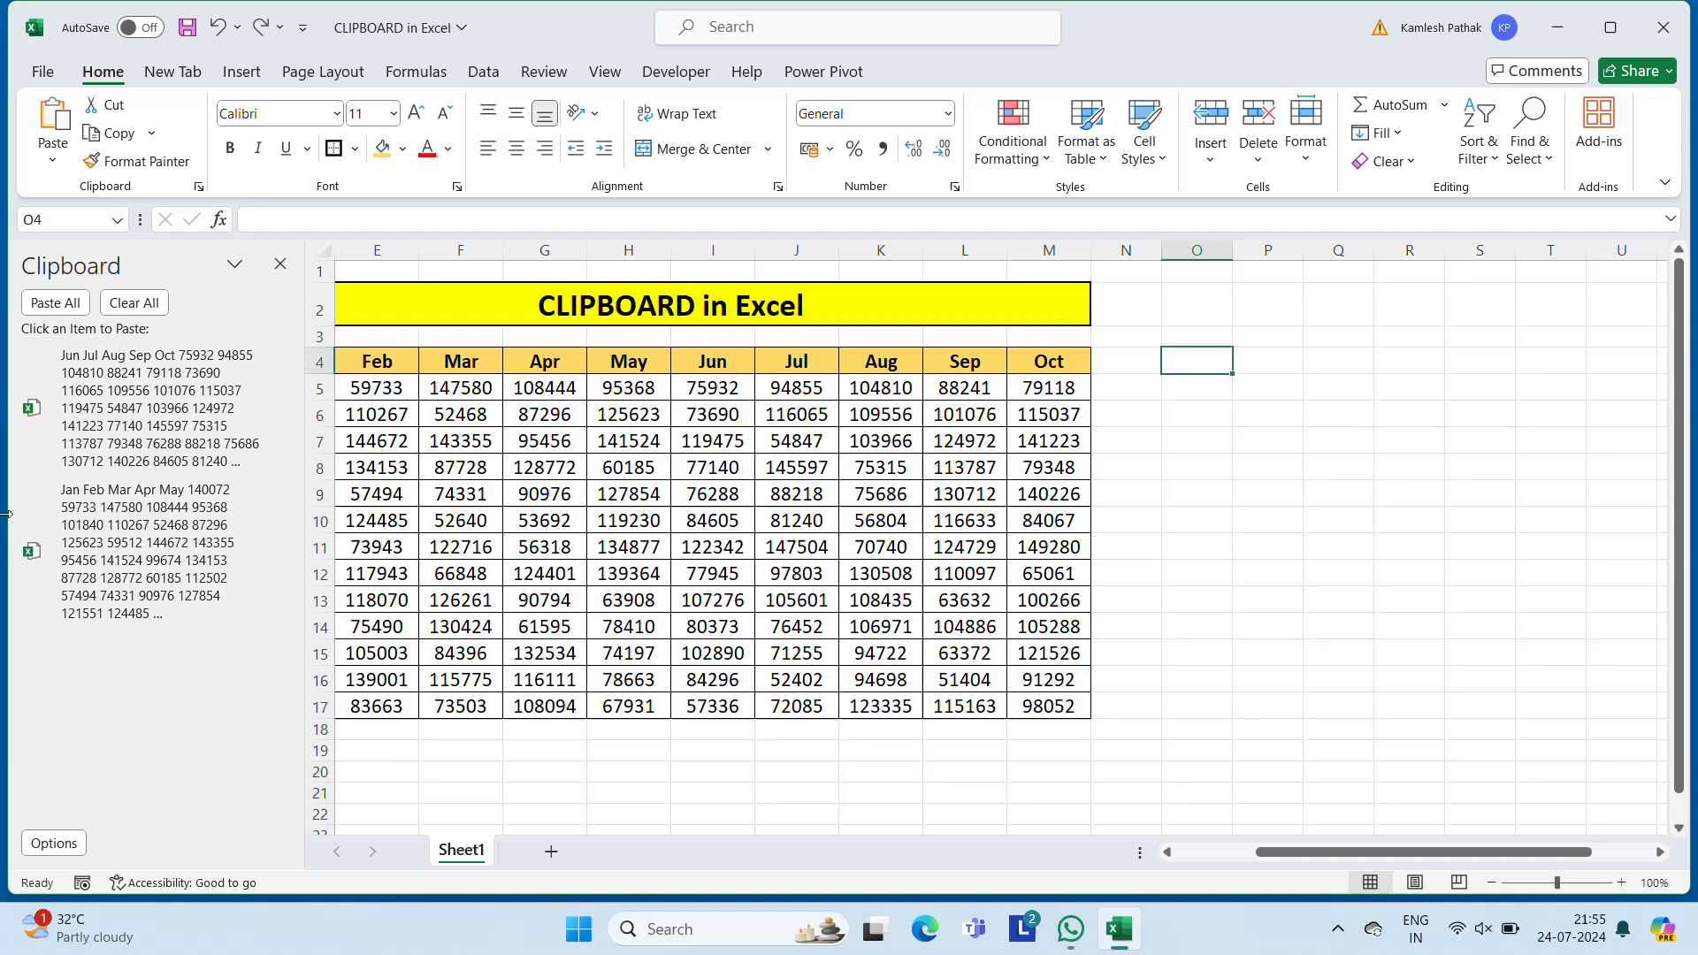
Paste the Jan to May item from the Office Clipboard starting in O4 and the Jun to Oct item starting in O18.
{"action": "left_click", "coordinate": [124, 512]}
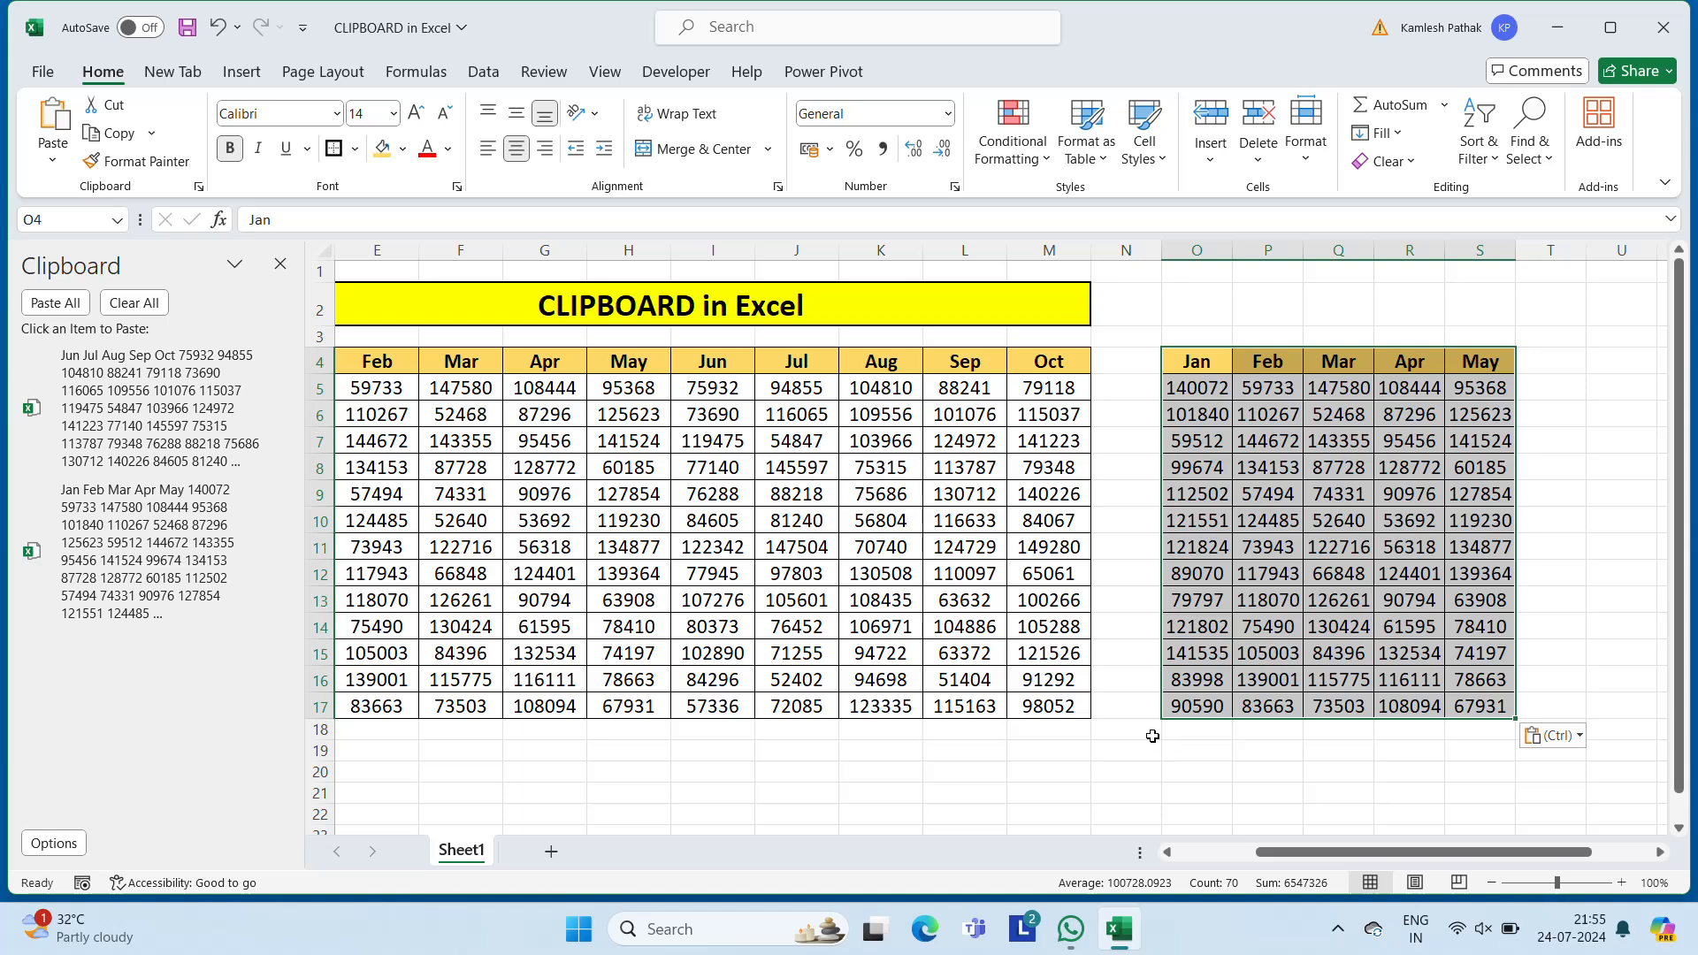
{"action": "left_click", "coordinate": [1199, 732]}
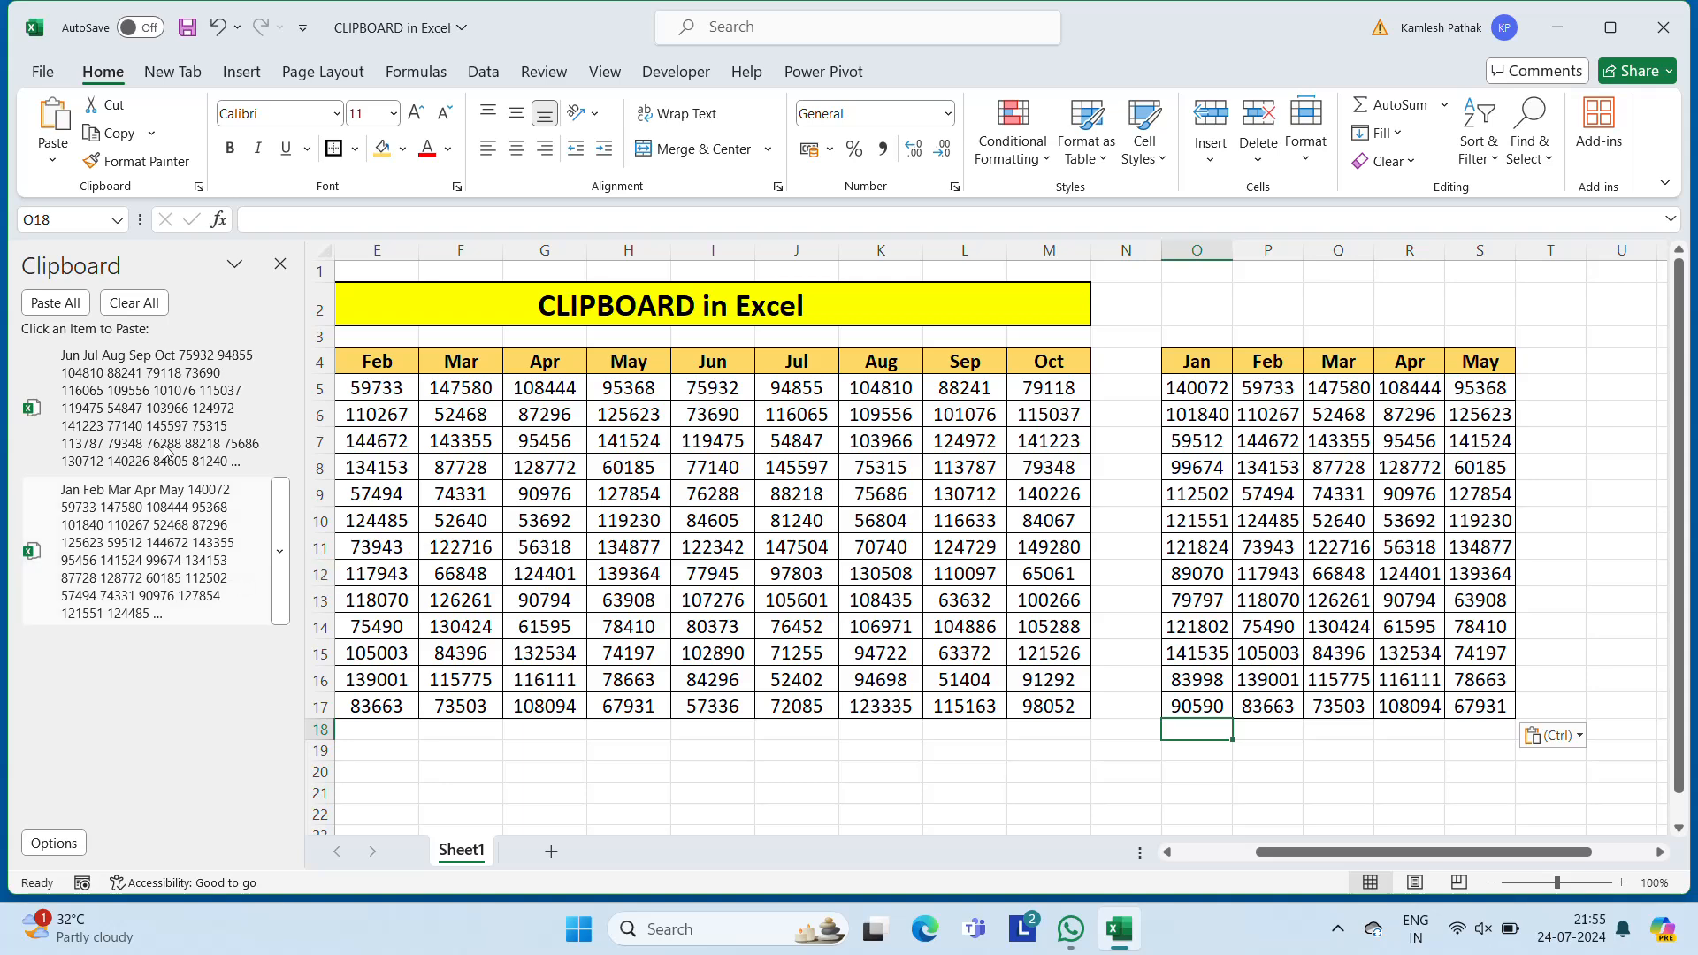
{"action": "left_click", "coordinate": [148, 408]}
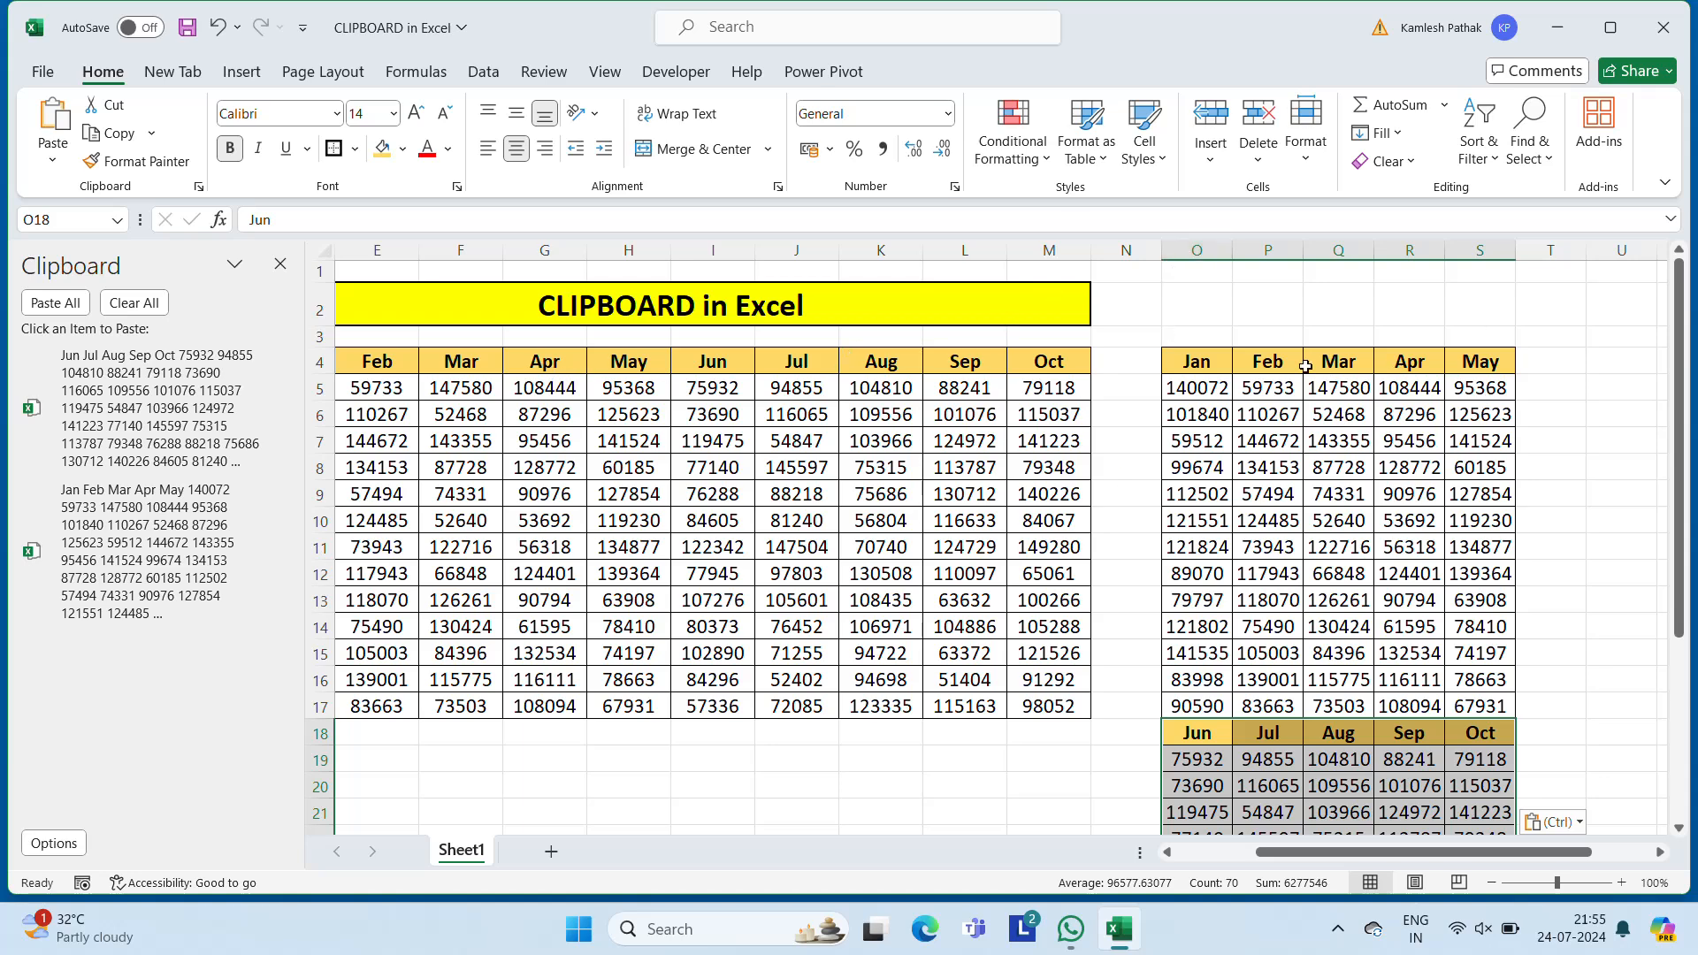
Delete columns O to S, which hold the two pasted blocks.
{"action": "left_click", "coordinate": [1188, 250]}
{"action": "left_click_drag", "start_coordinate": [1188, 250], "coordinate": [1479, 250]}
{"action": "right_click", "coordinate": [1286, 573]}
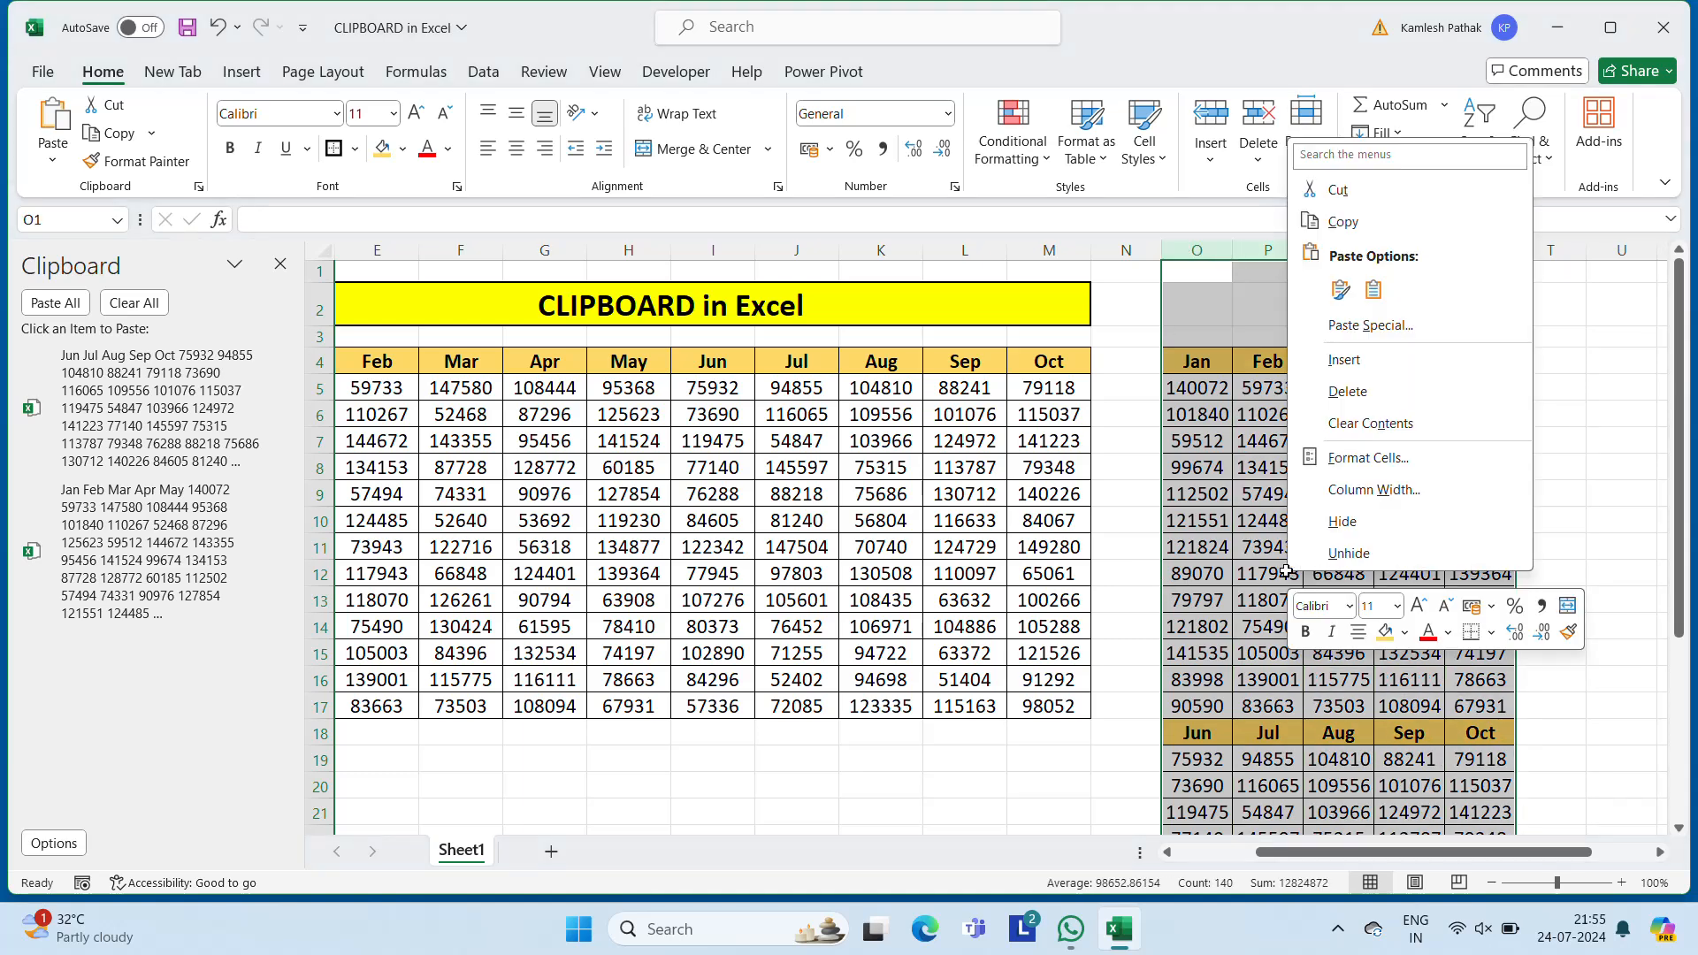
{"action": "left_click", "coordinate": [1356, 397]}
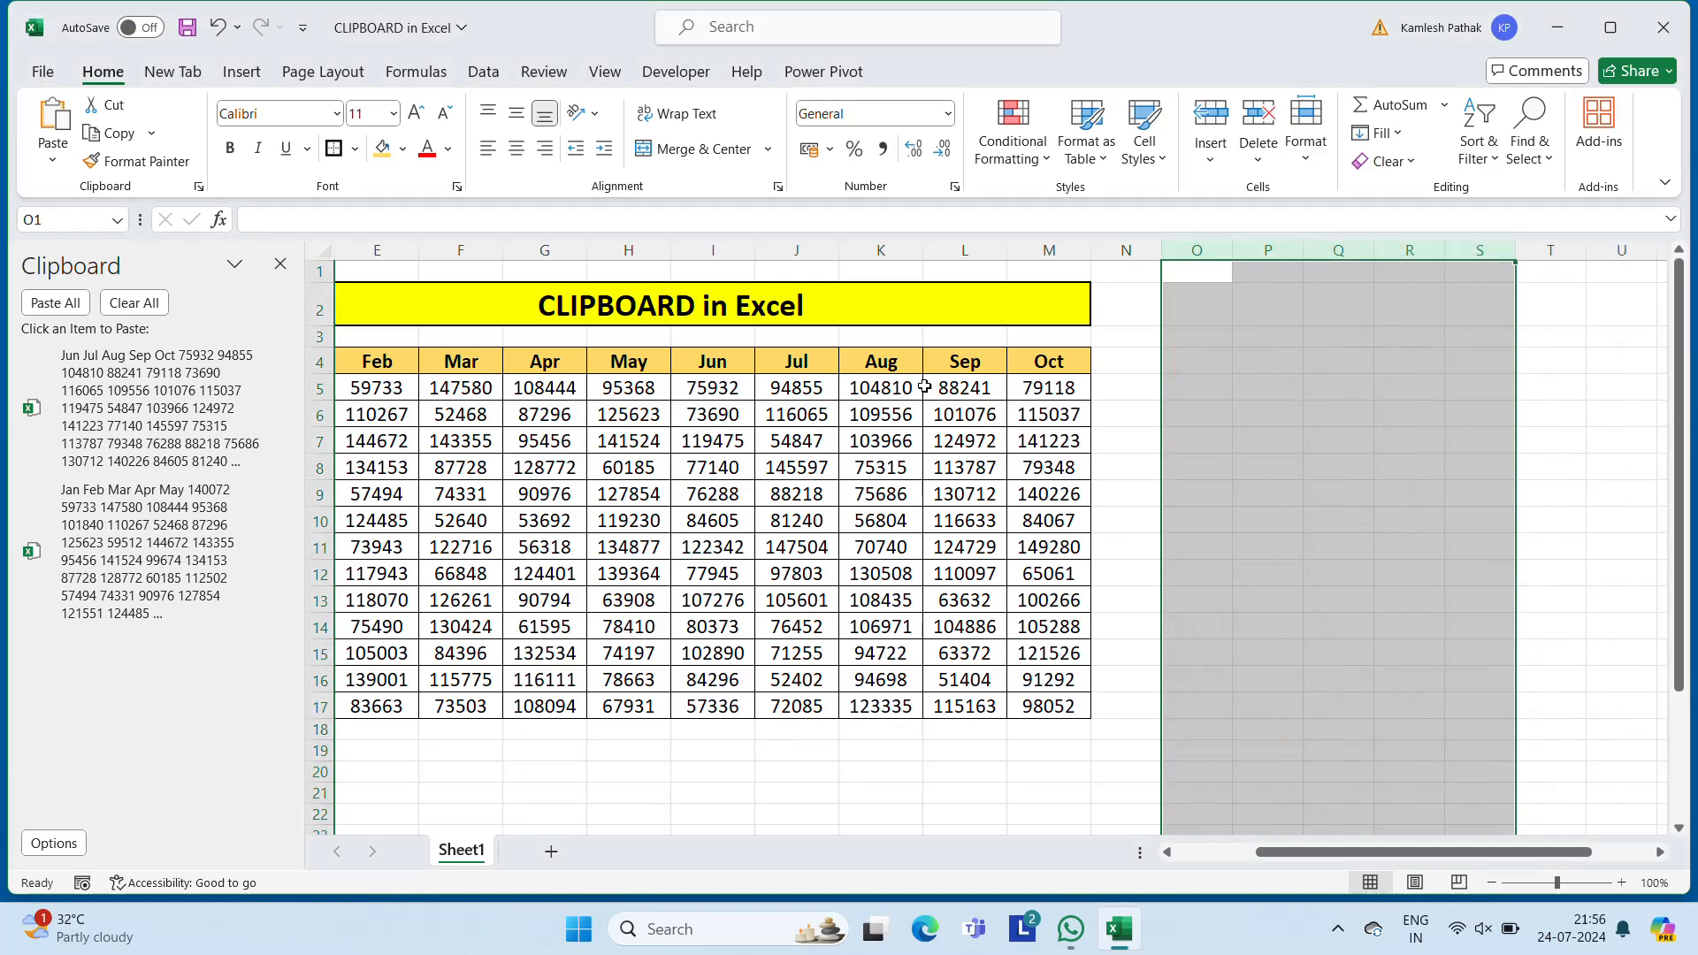
Clear all items from the Office Clipboard and close its pane.
{"action": "left_click", "coordinate": [130, 304]}
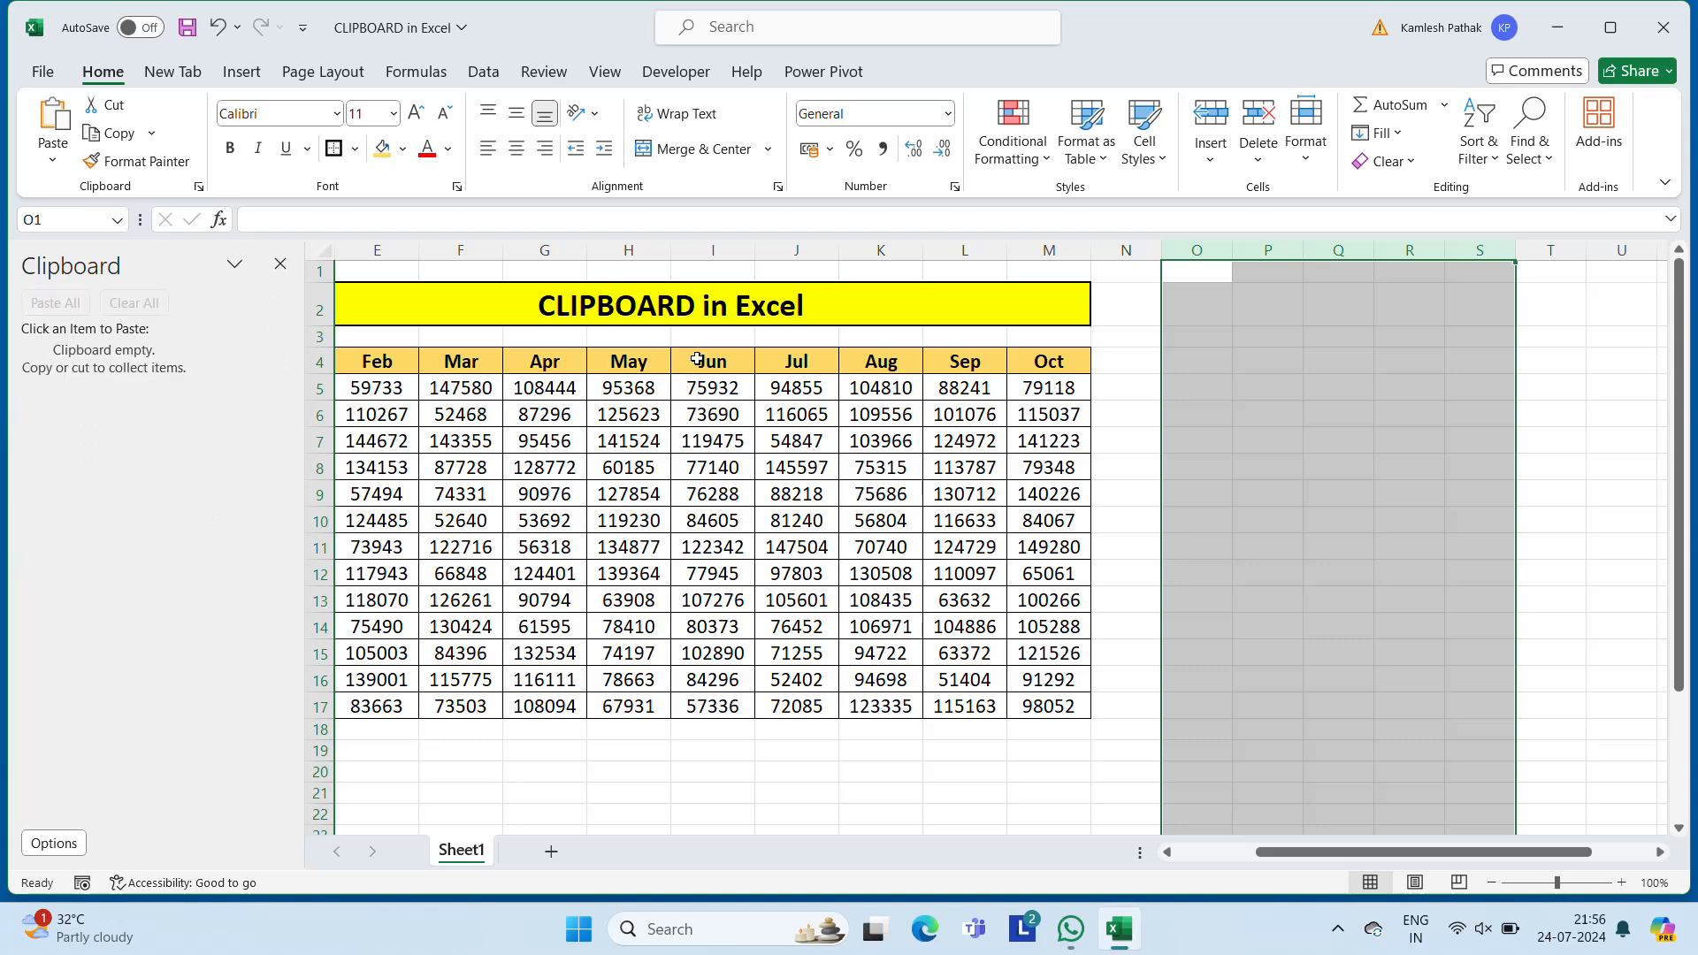
{"action": "left_click", "coordinate": [280, 264]}
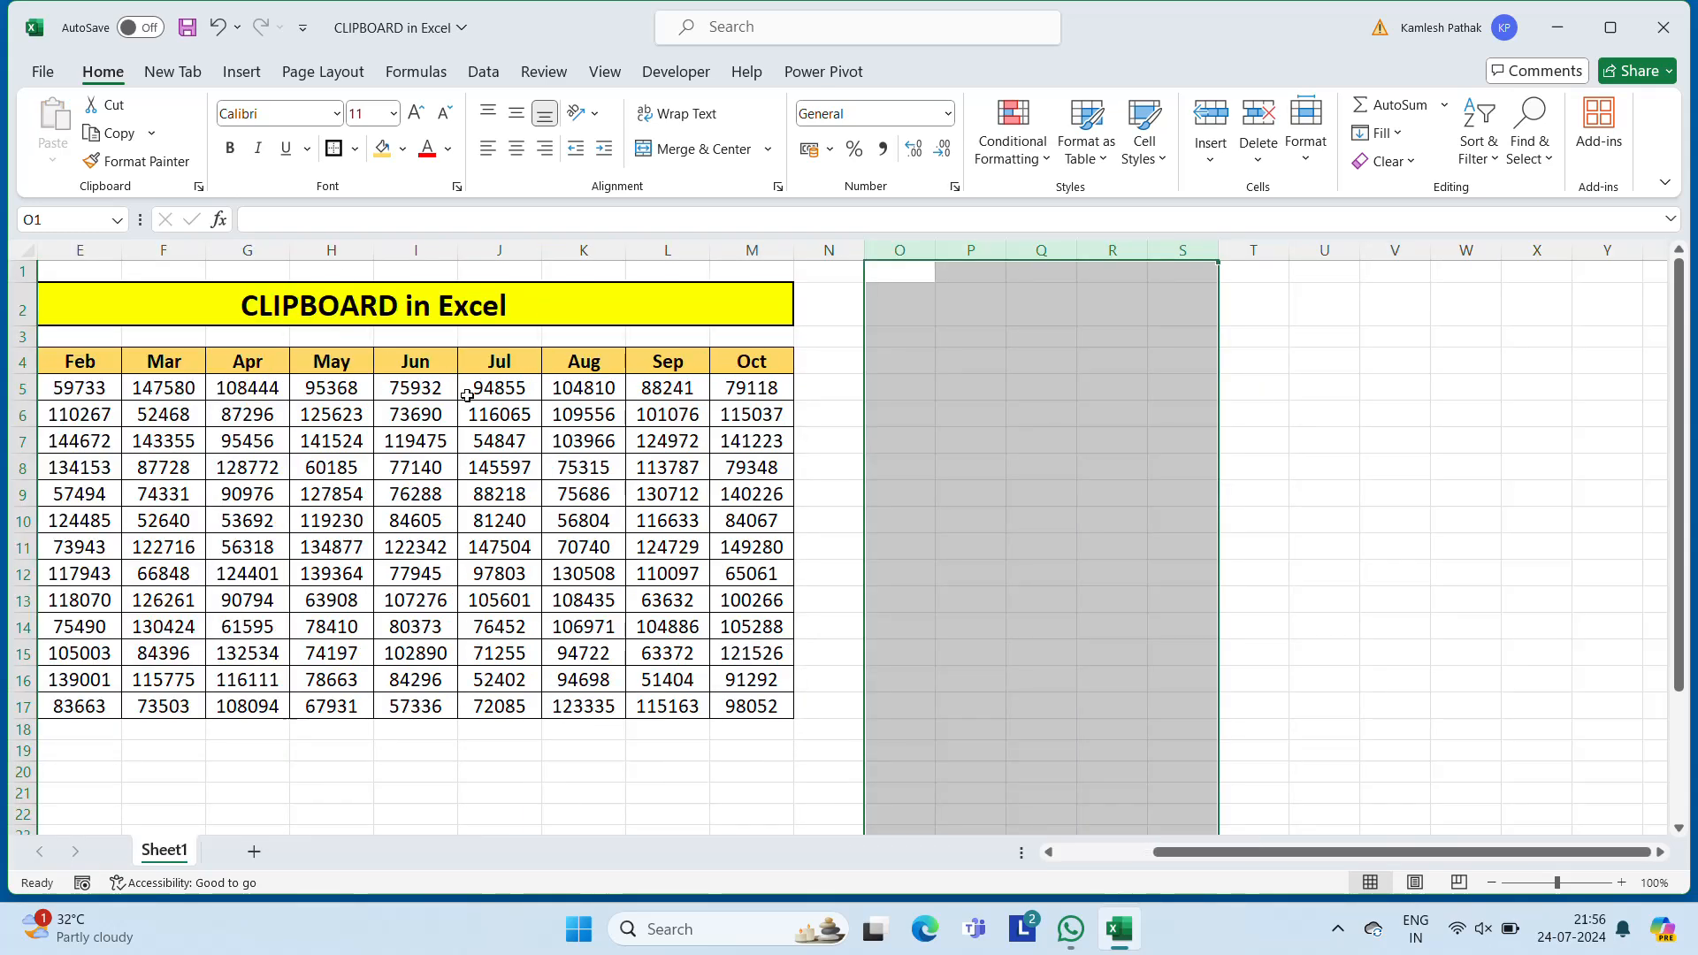
Copy the Jan and Feb columns, D4:E17, and open the Office Clipboard pane.
{"action": "left_click", "coordinate": [501, 388]}
{"action": "key", "text": "Up"}
{"action": "key", "text": "Left"}
{"action": "key", "text": "Left"}
{"action": "key", "text": "Left"}
{"action": "key", "text": "Left"}
{"action": "key", "text": "Left"}
{"action": "key", "text": "Left"}
{"action": "key", "text": "Left"}
{"action": "key", "text": "Left"}
{"action": "key", "text": "Left"}
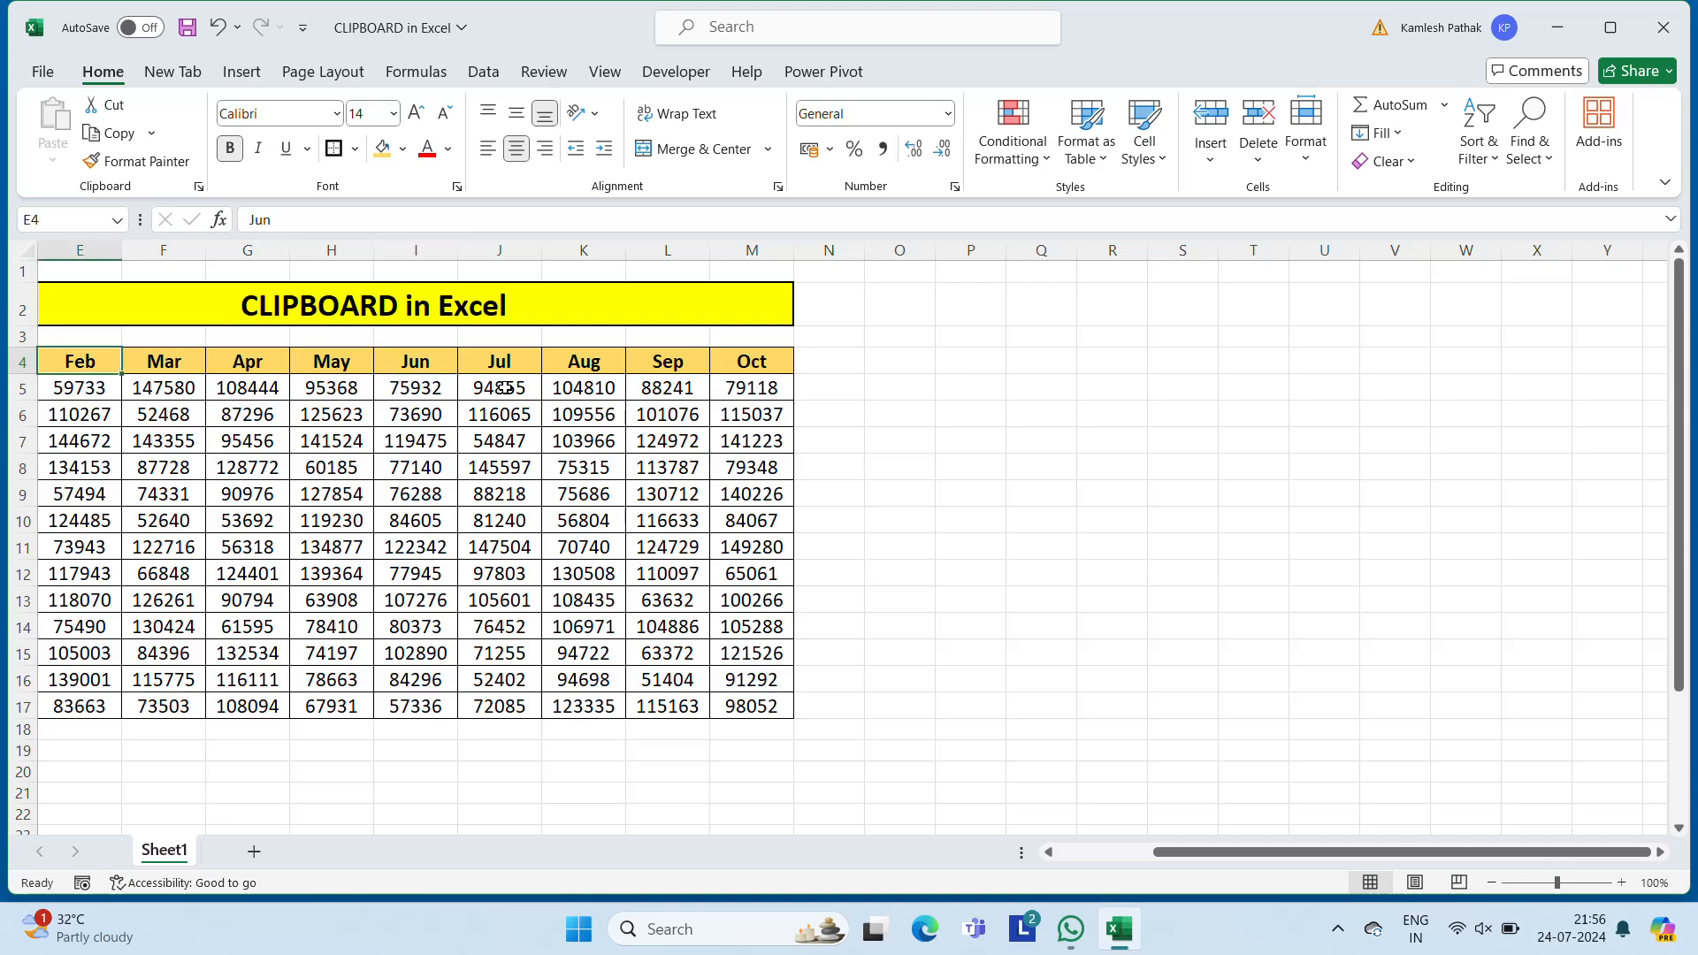
{"action": "key", "text": "Right"}
{"action": "key", "text": "Right"}
{"action": "key", "text": "Right"}
{"action": "key", "text": "shift+Right"}
{"action": "key", "text": "ctrl+shift+Down"}
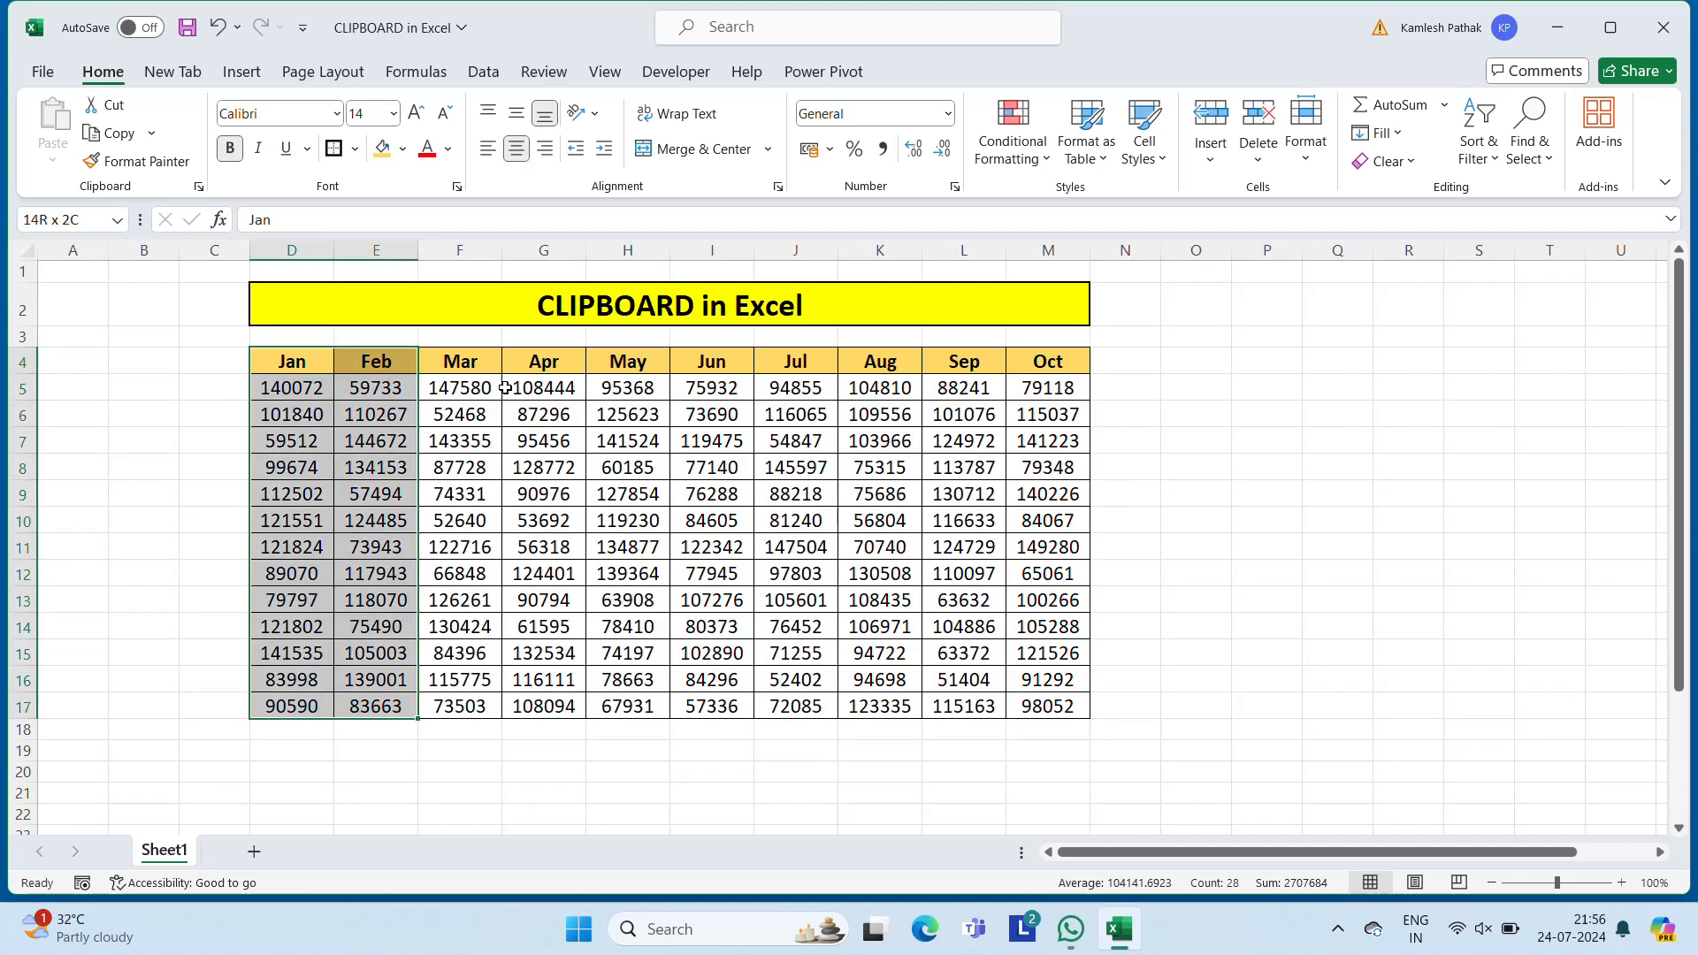
{"action": "key", "text": "ctrl+c"}
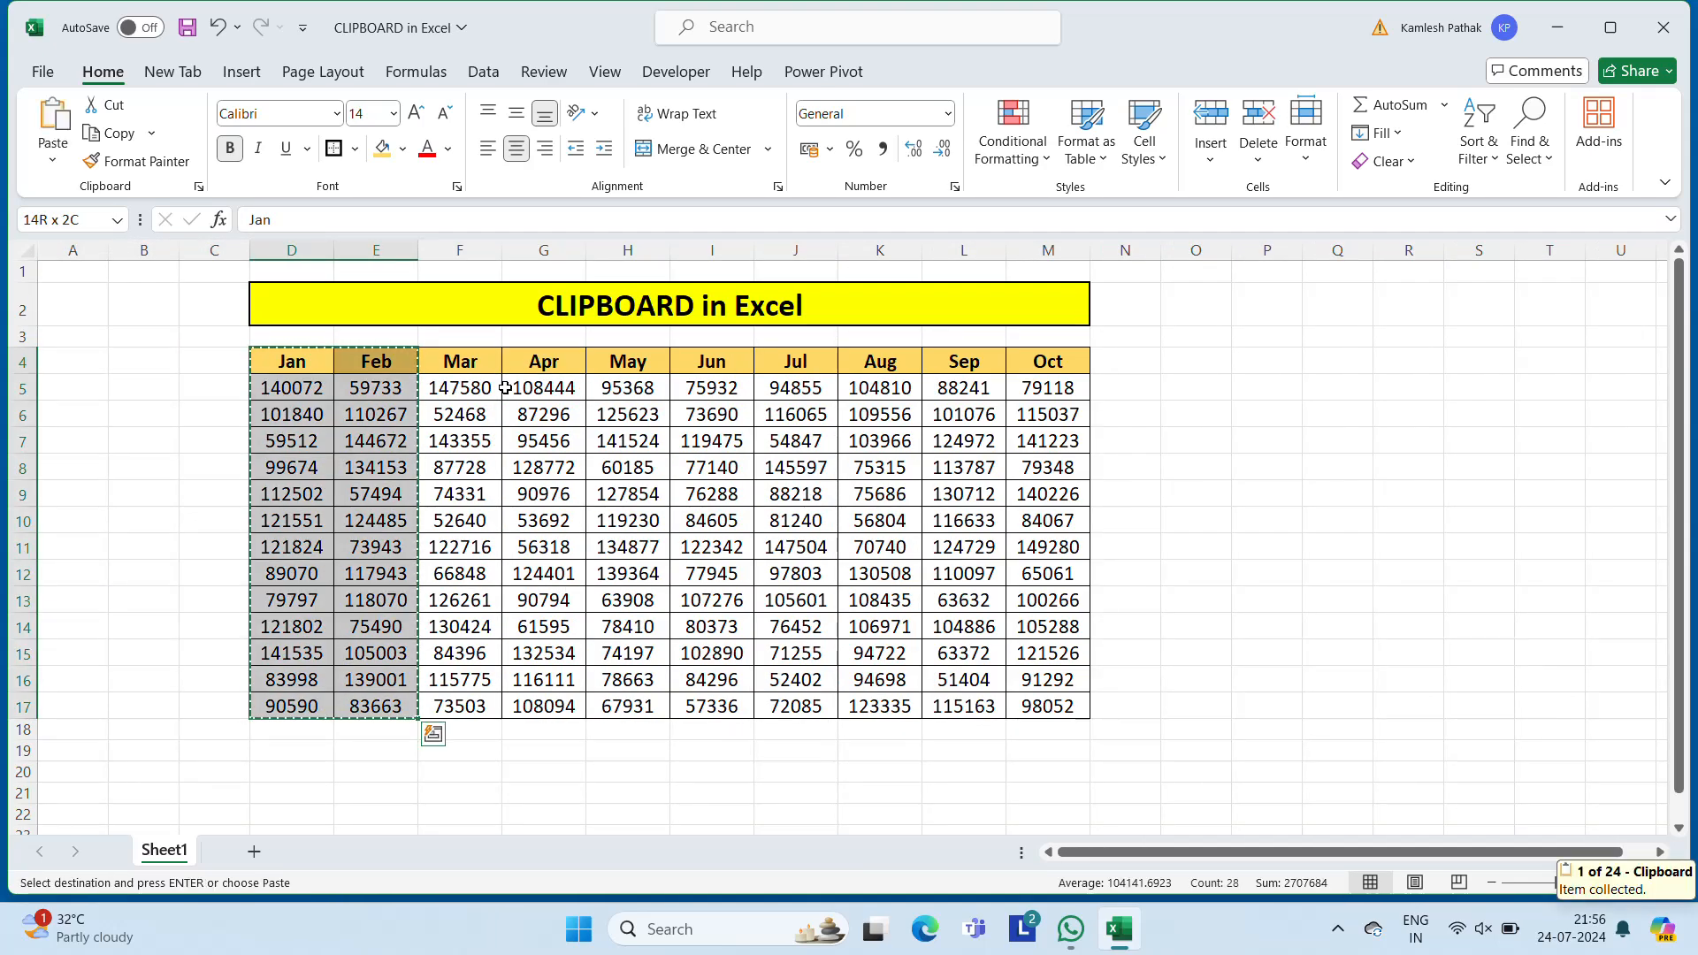
{"action": "left_click", "coordinate": [199, 186]}
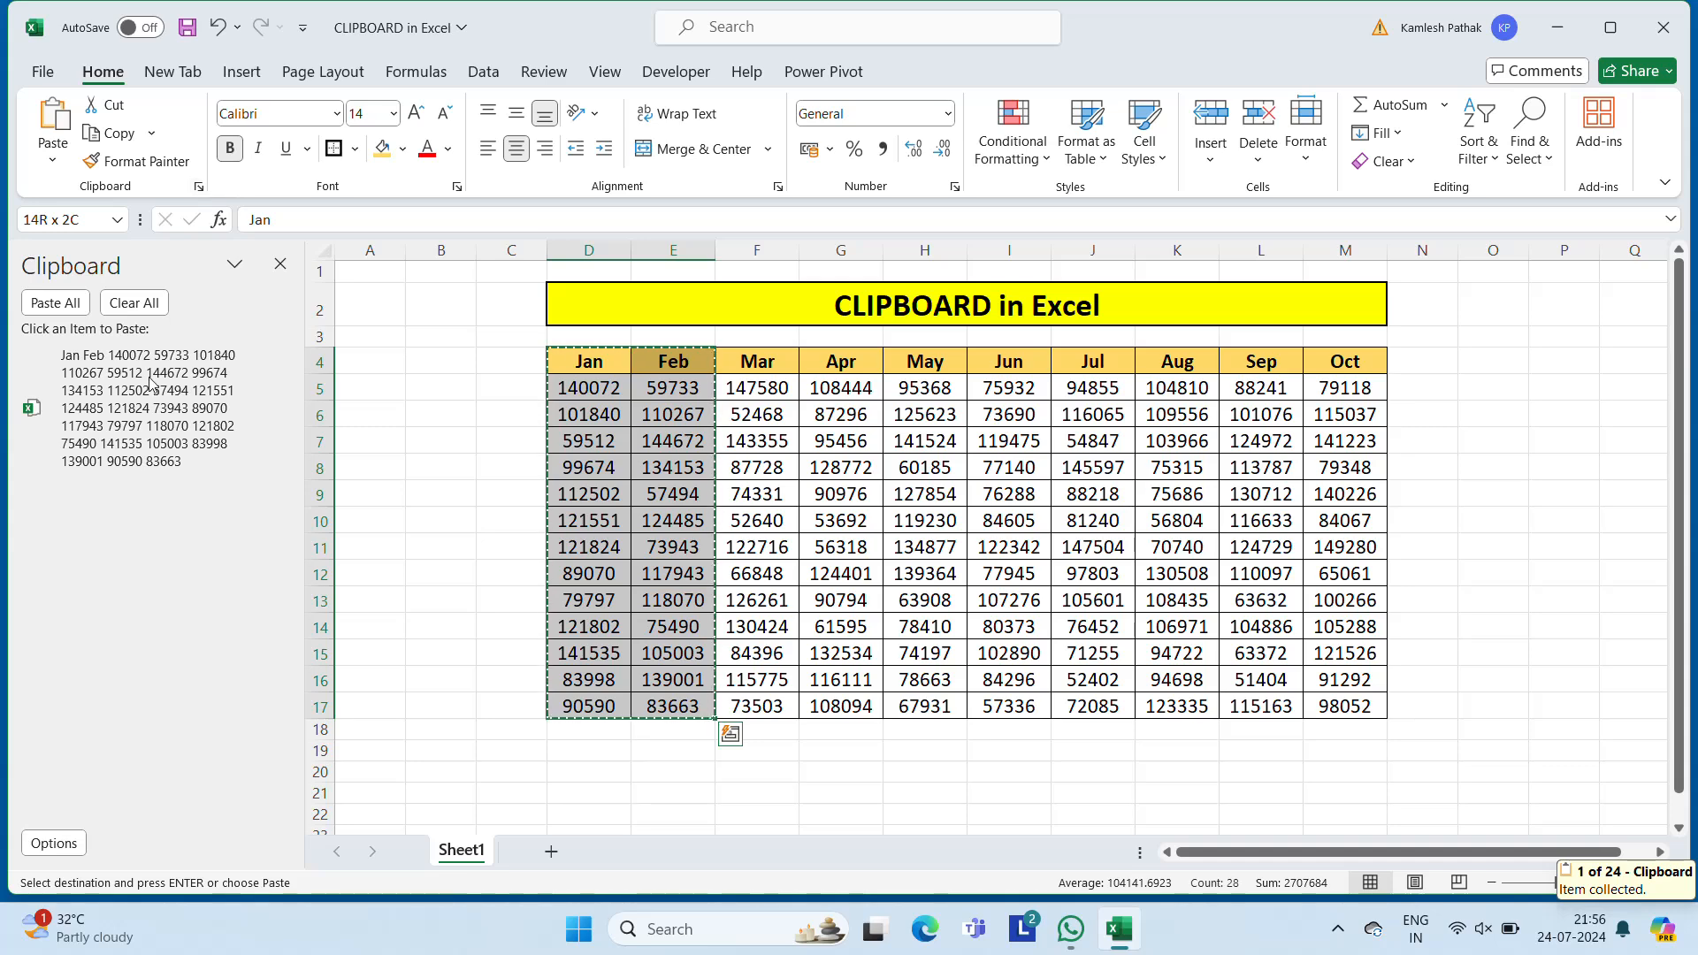
Copy the Mar and Apr columns, F4:G17, to the Office Clipboard.
{"action": "left_click", "coordinate": [752, 358]}
{"action": "key", "text": "shift+Right"}
{"action": "key", "text": "ctrl+shift+Down"}
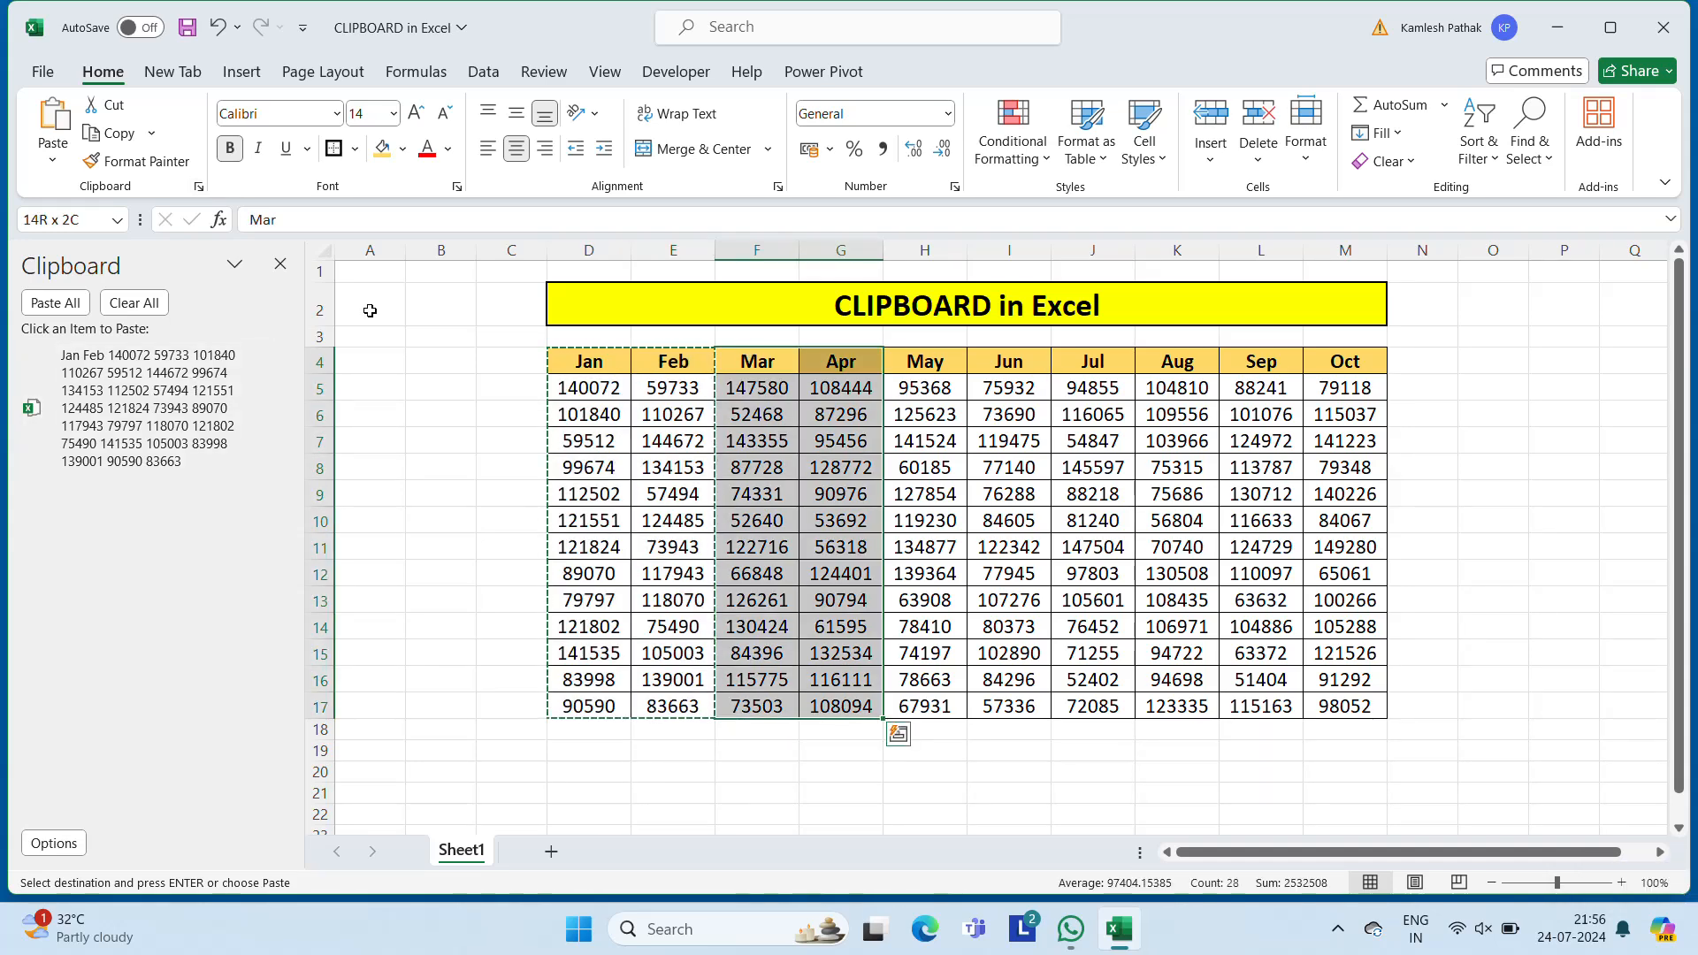
{"action": "key", "text": "ctrl+c"}
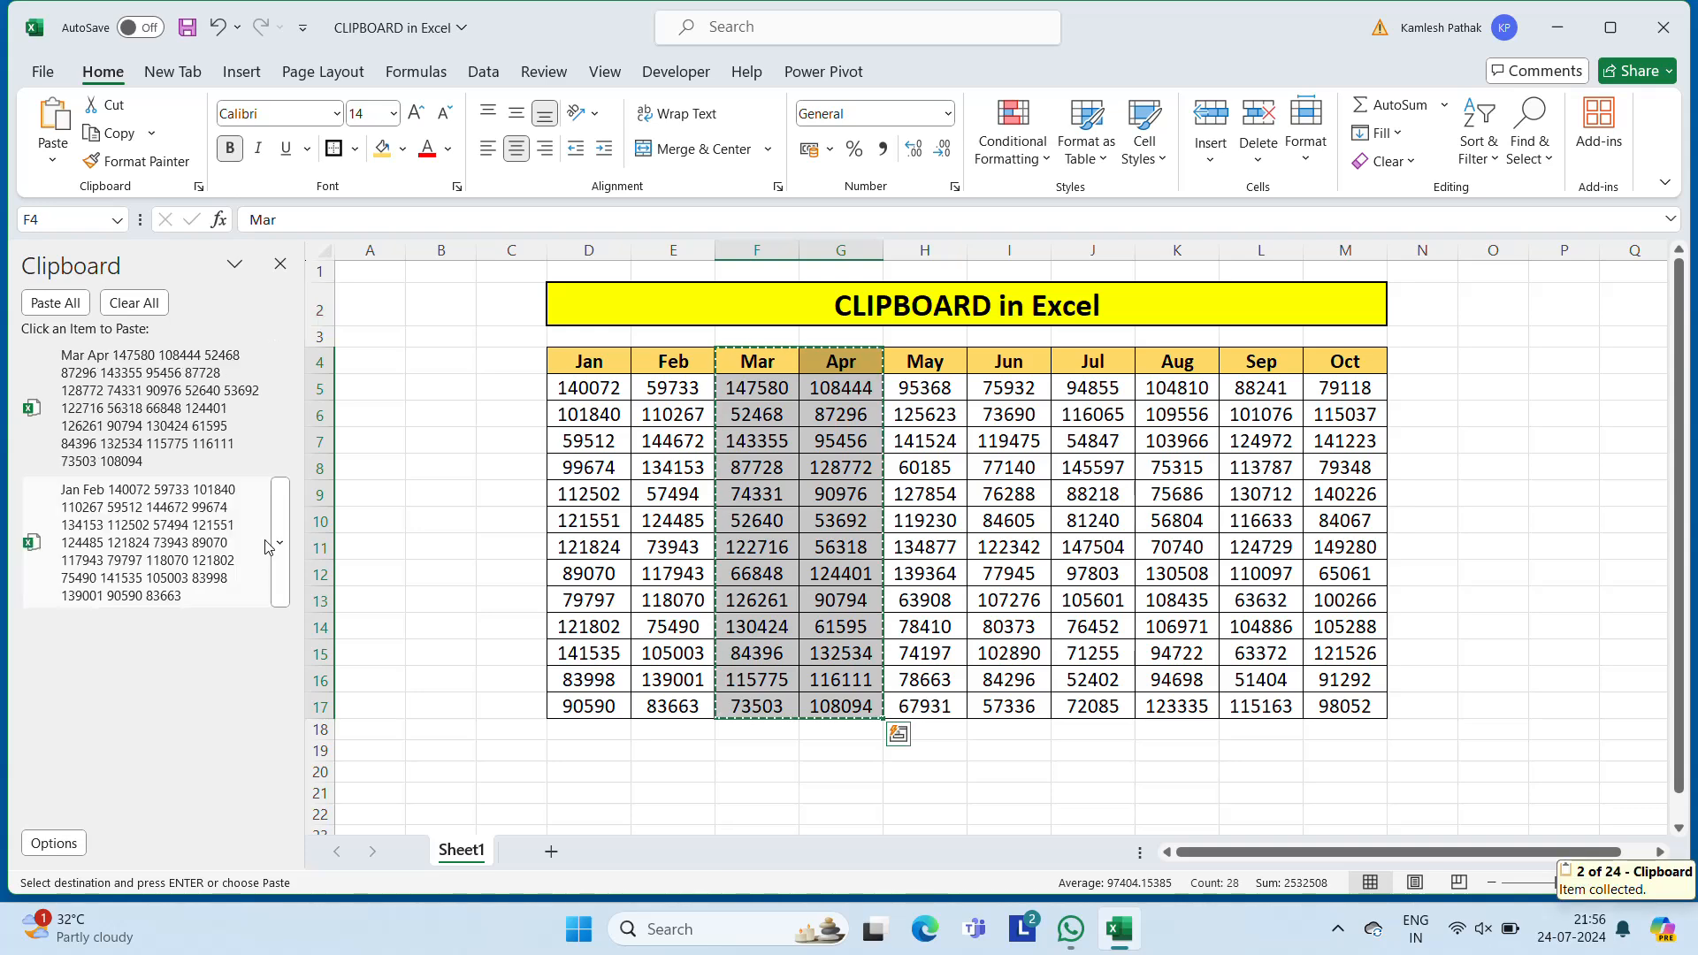
Copy the May and Jun columns, H4:I17, to the Office Clipboard.
{"action": "left_click", "coordinate": [911, 371]}
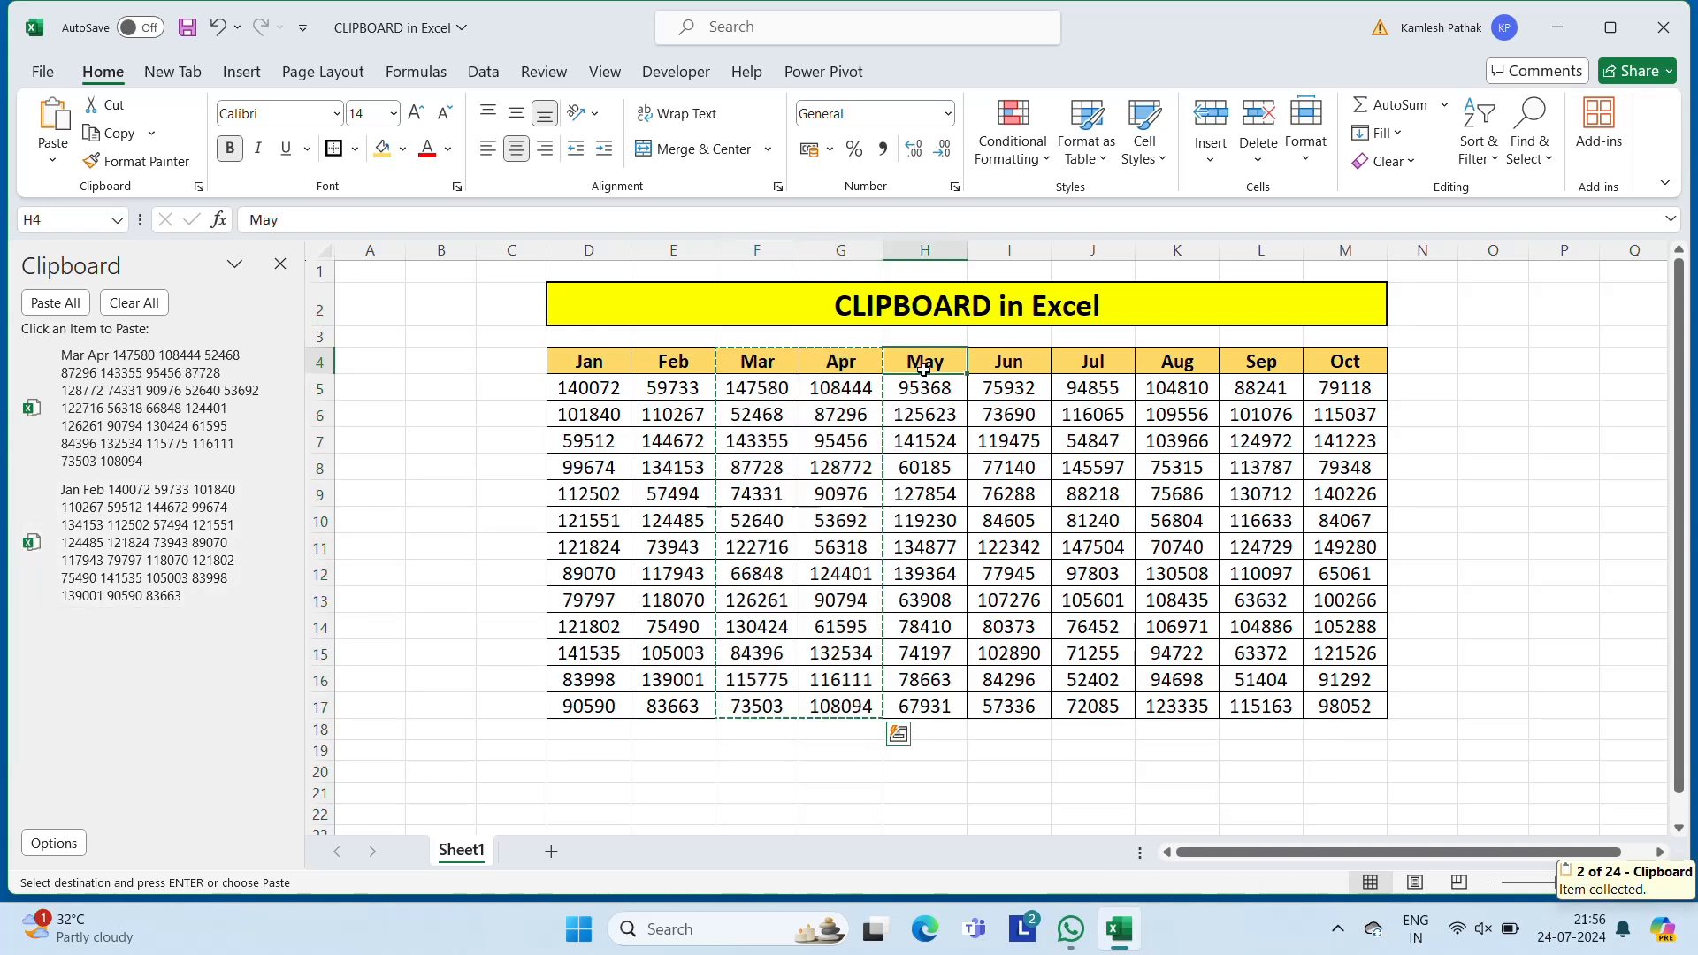
{"action": "key", "text": "shift+Right"}
{"action": "key", "text": "ctrl+shift+Down"}
{"action": "key", "text": "ctrl+c"}
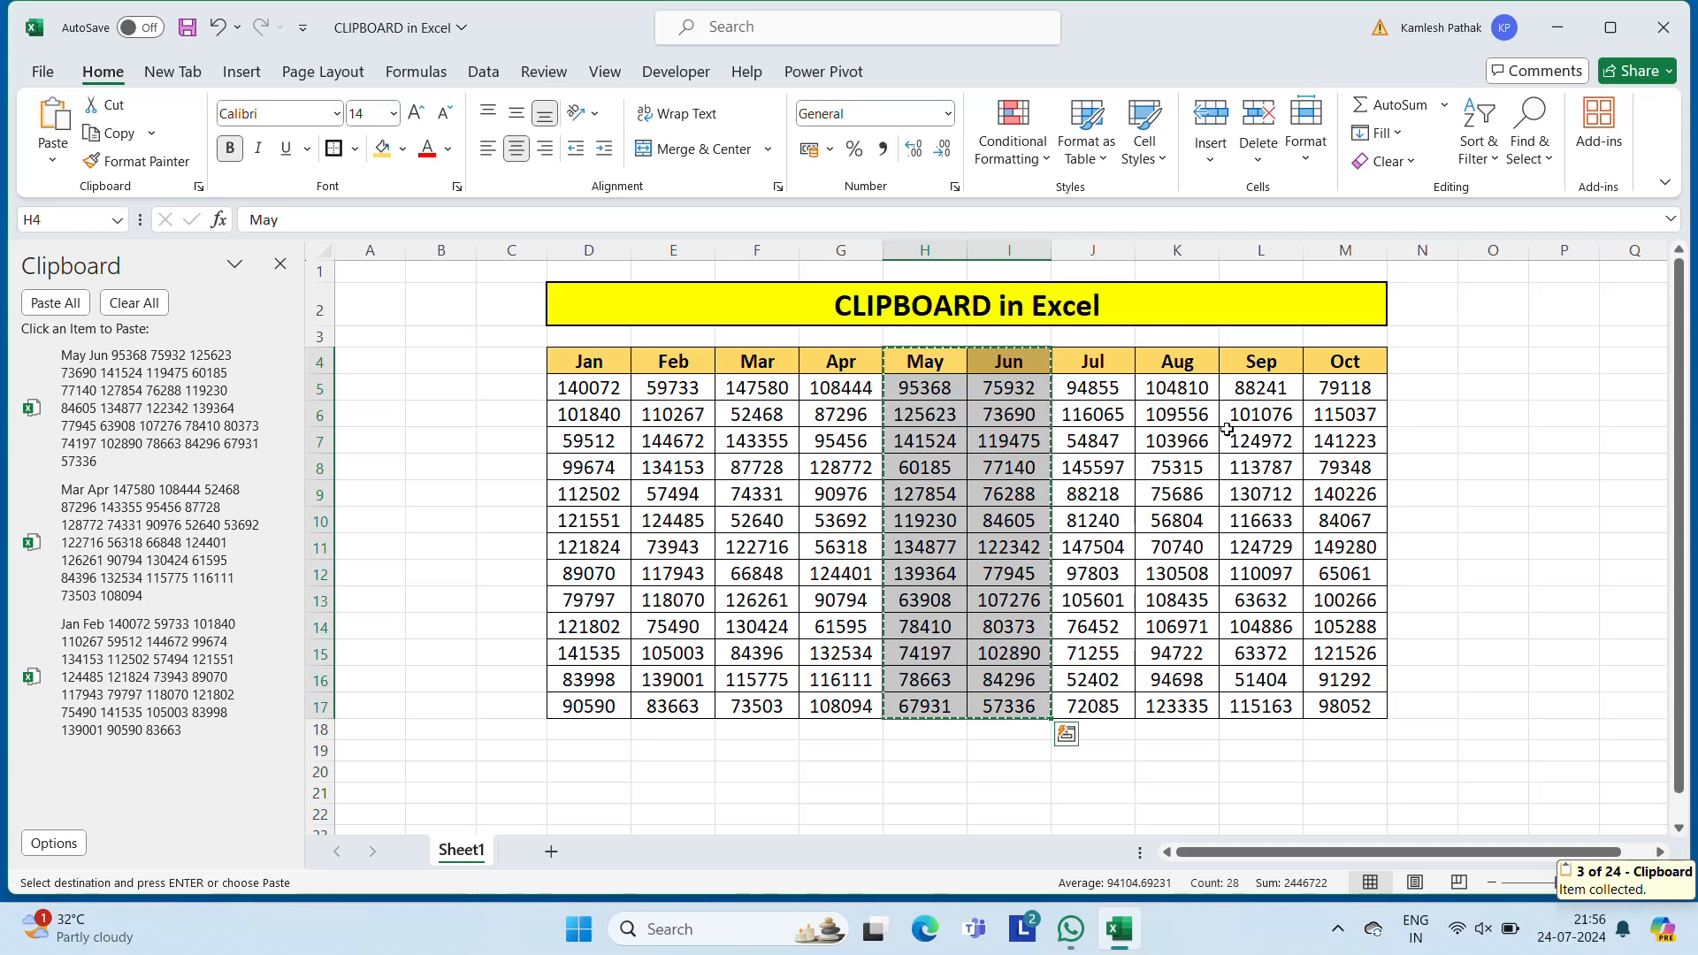
Copy the Jul and Aug columns, J4:K17, to the Office Clipboard.
{"action": "left_click", "coordinate": [1092, 380]}
{"action": "left_click", "coordinate": [1097, 368]}
{"action": "key", "text": "shift+Right"}
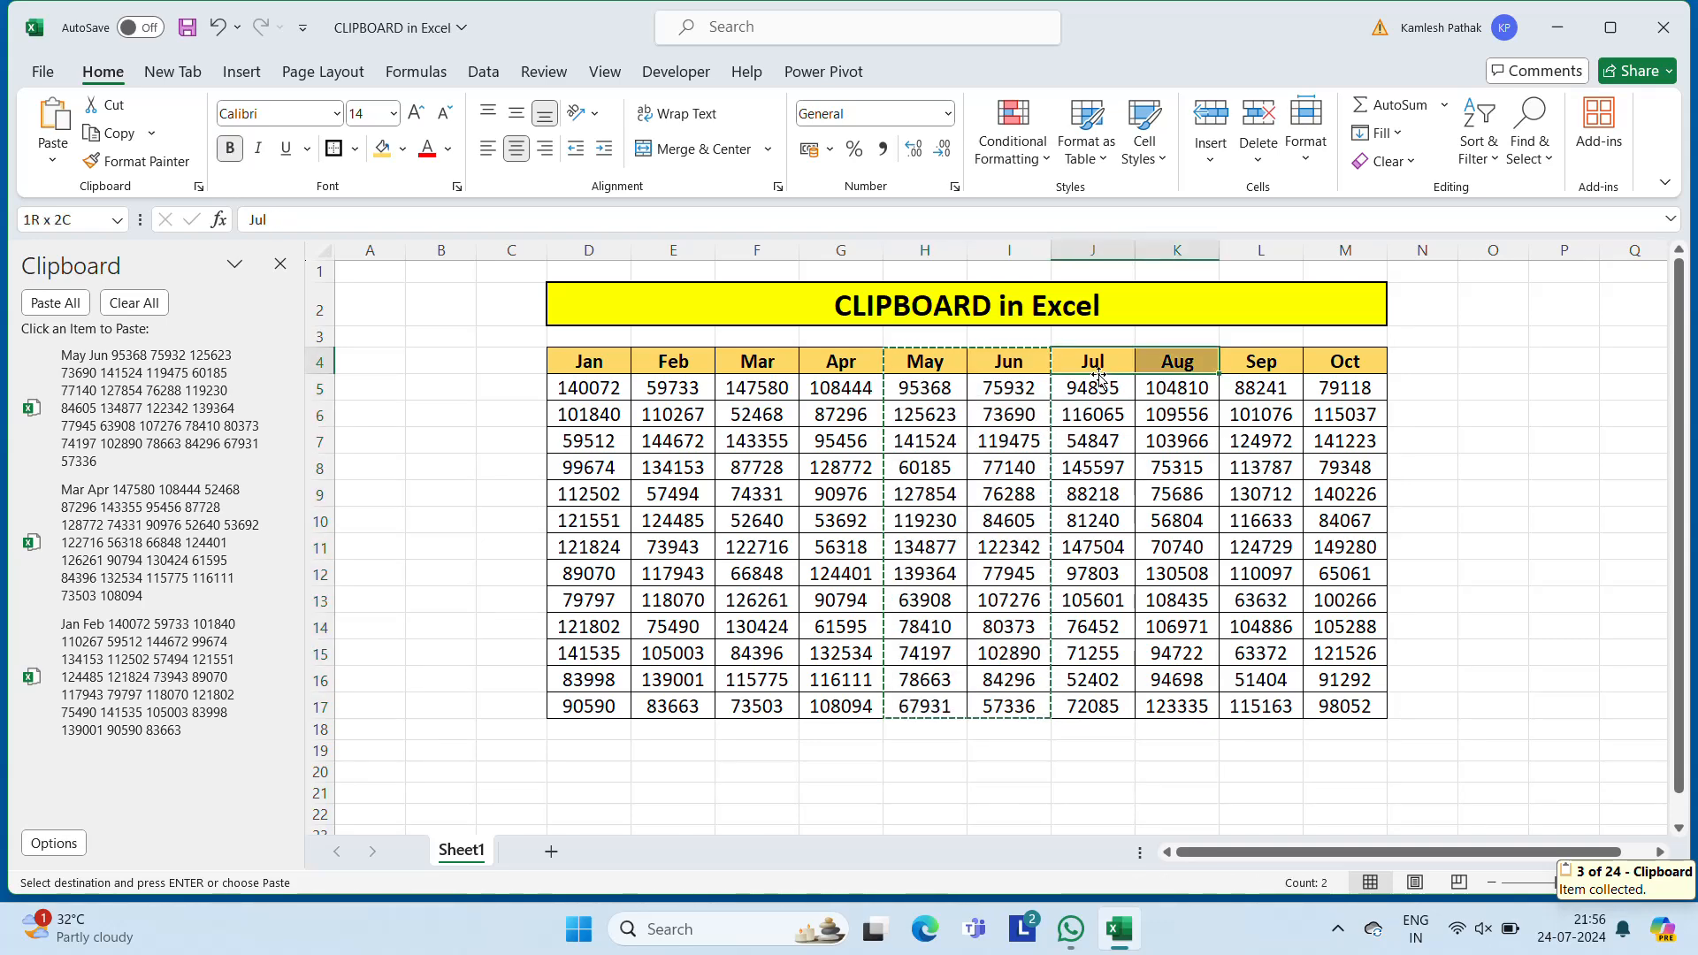
{"action": "key", "text": "ctrl+shift+Down"}
{"action": "key", "text": "ctrl+c"}
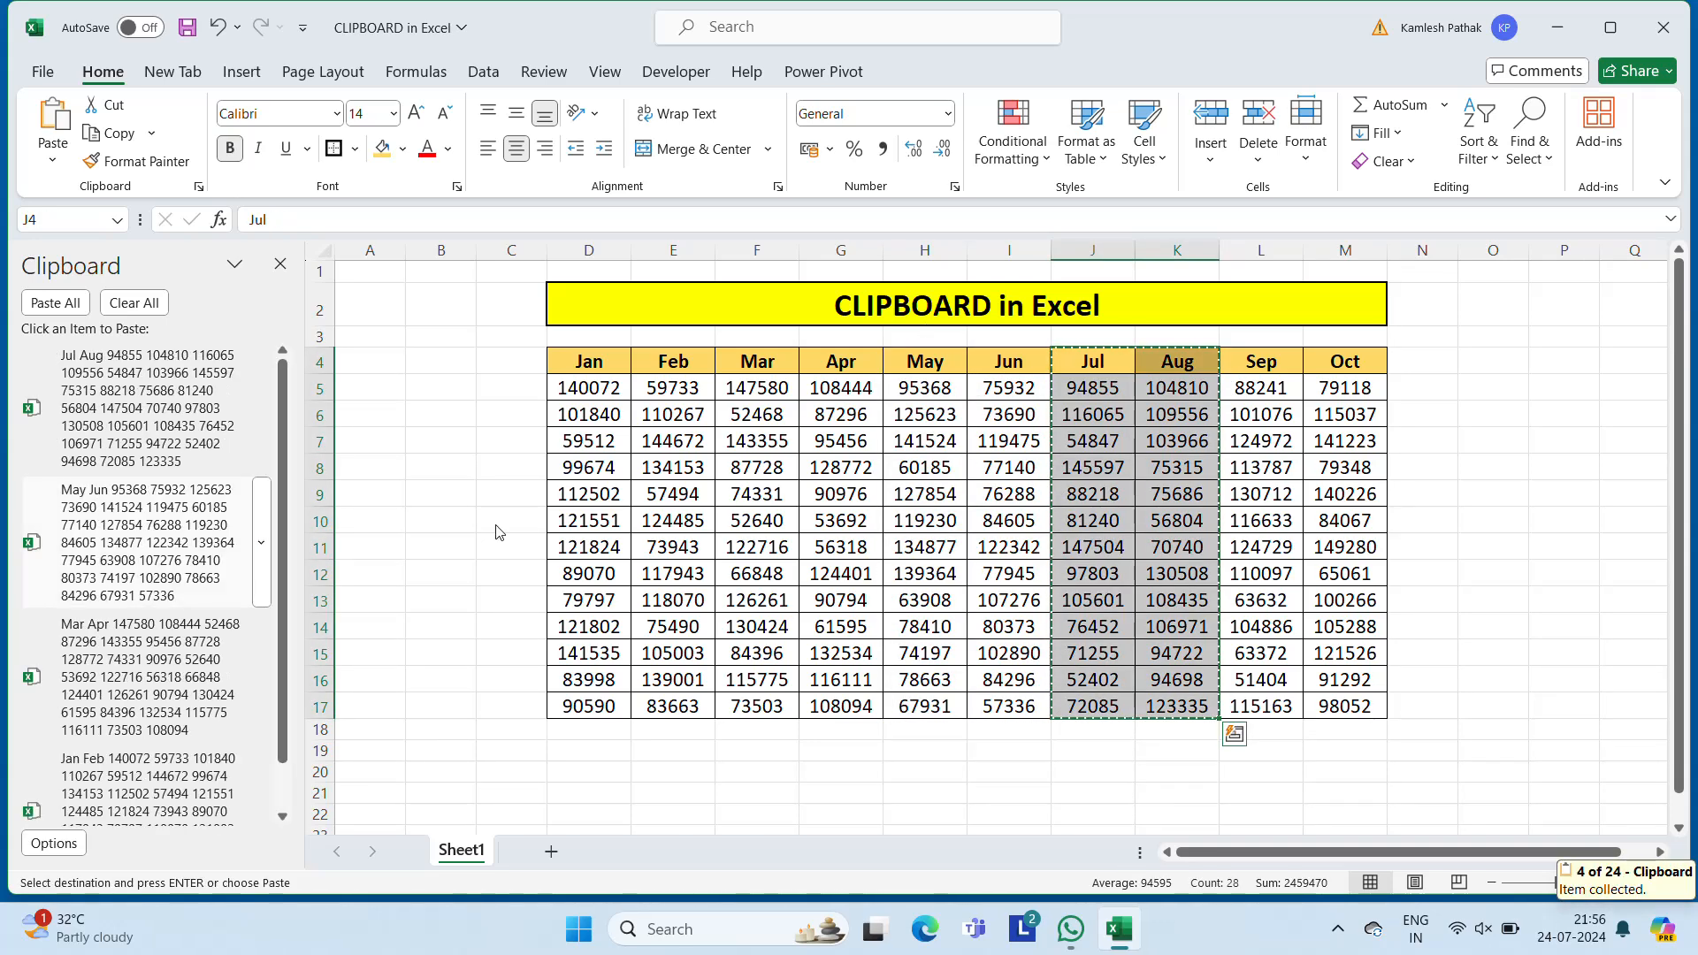
Copy the Sep and Oct columns, L4:M17, to the Office Clipboard.
{"action": "left_click", "coordinate": [1289, 361]}
{"action": "key", "text": "shift+Right"}
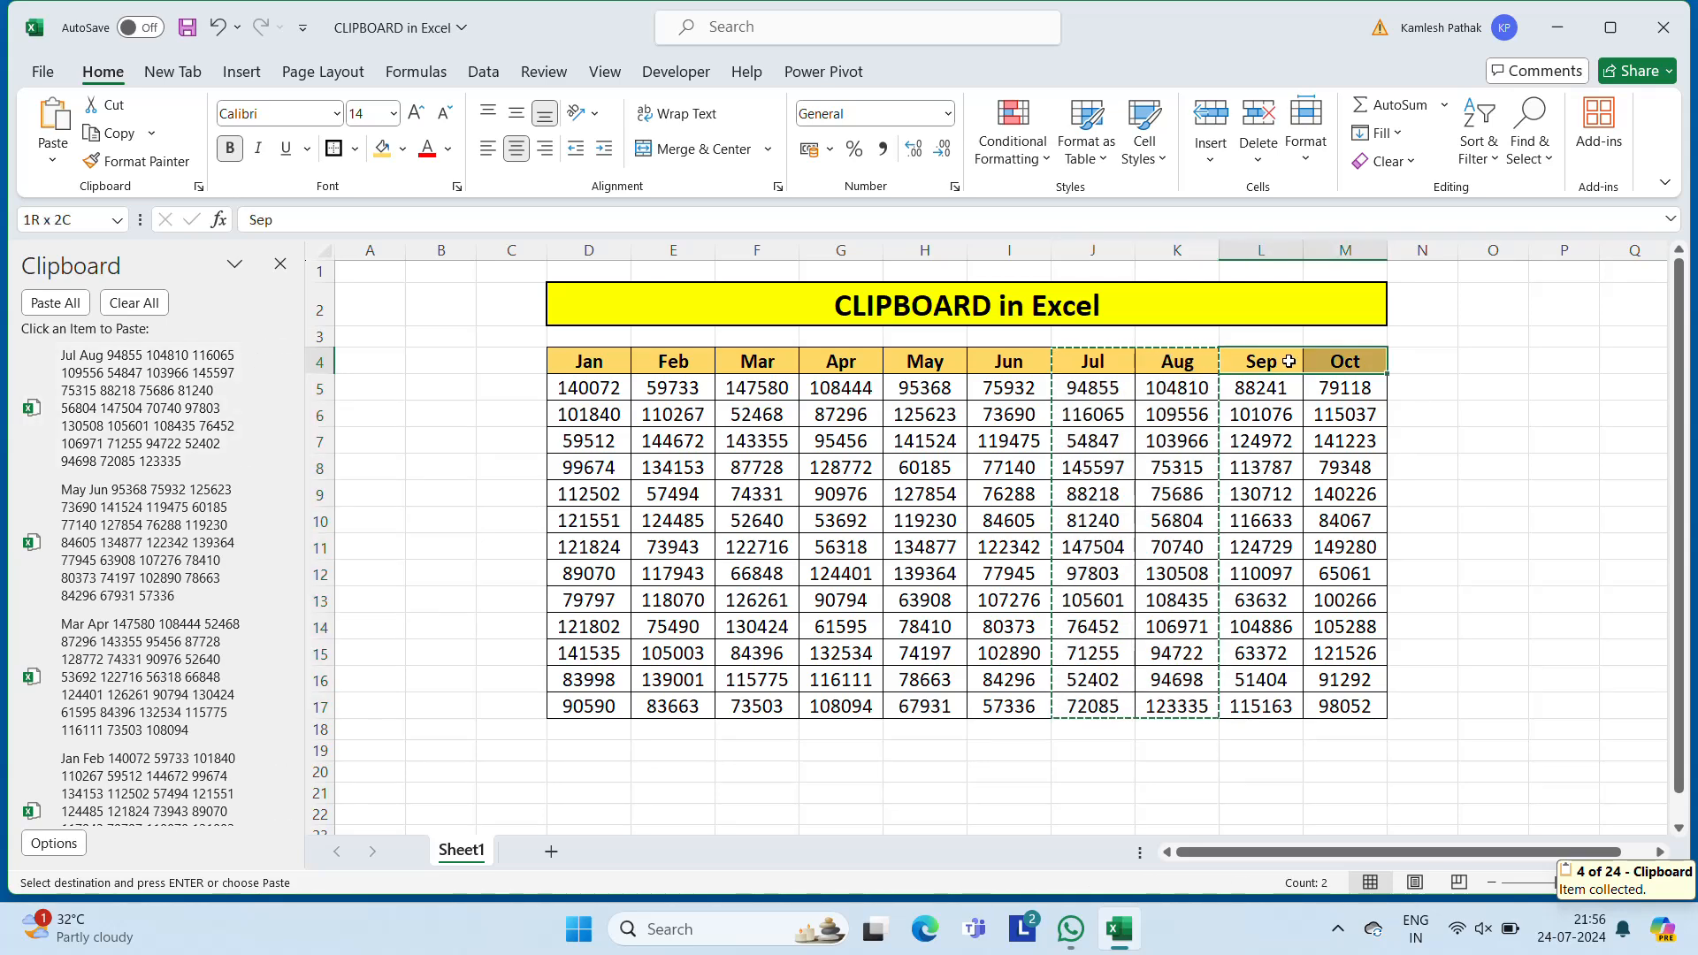
{"action": "key", "text": "ctrl+shift+Down"}
{"action": "key", "text": "ctrl+c"}
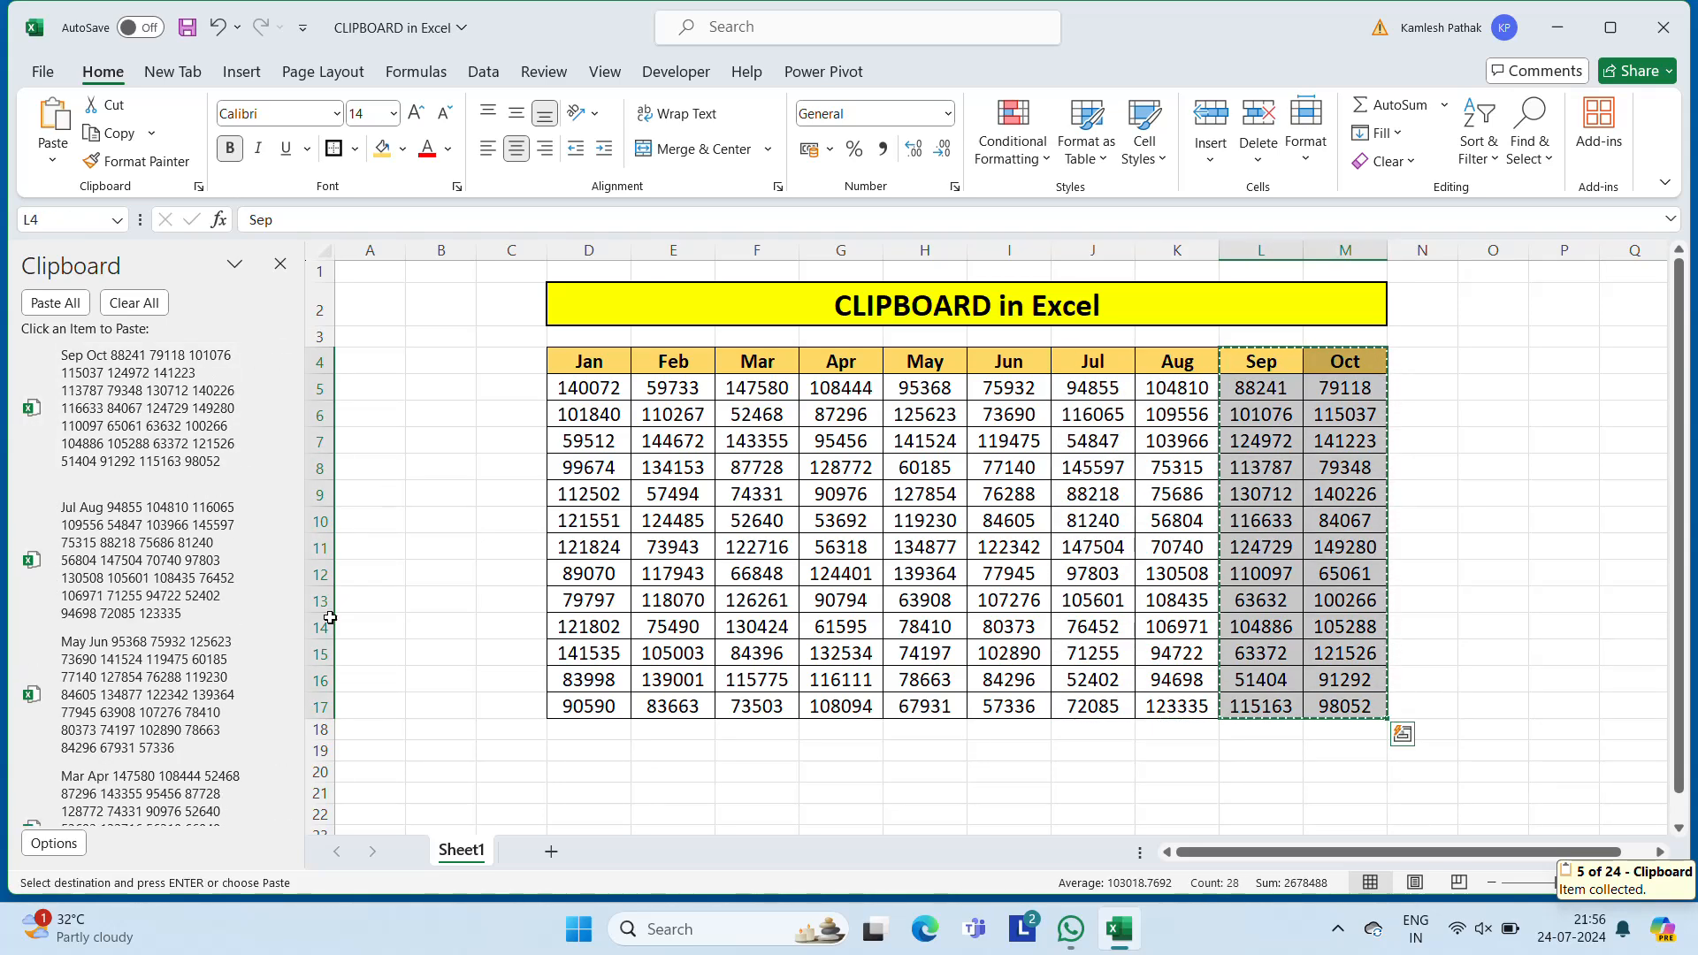
End the active copy selection and paste the Jan and Feb item from the Office Clipboard starting in cell P4.
{"action": "left_click", "coordinate": [1465, 368]}
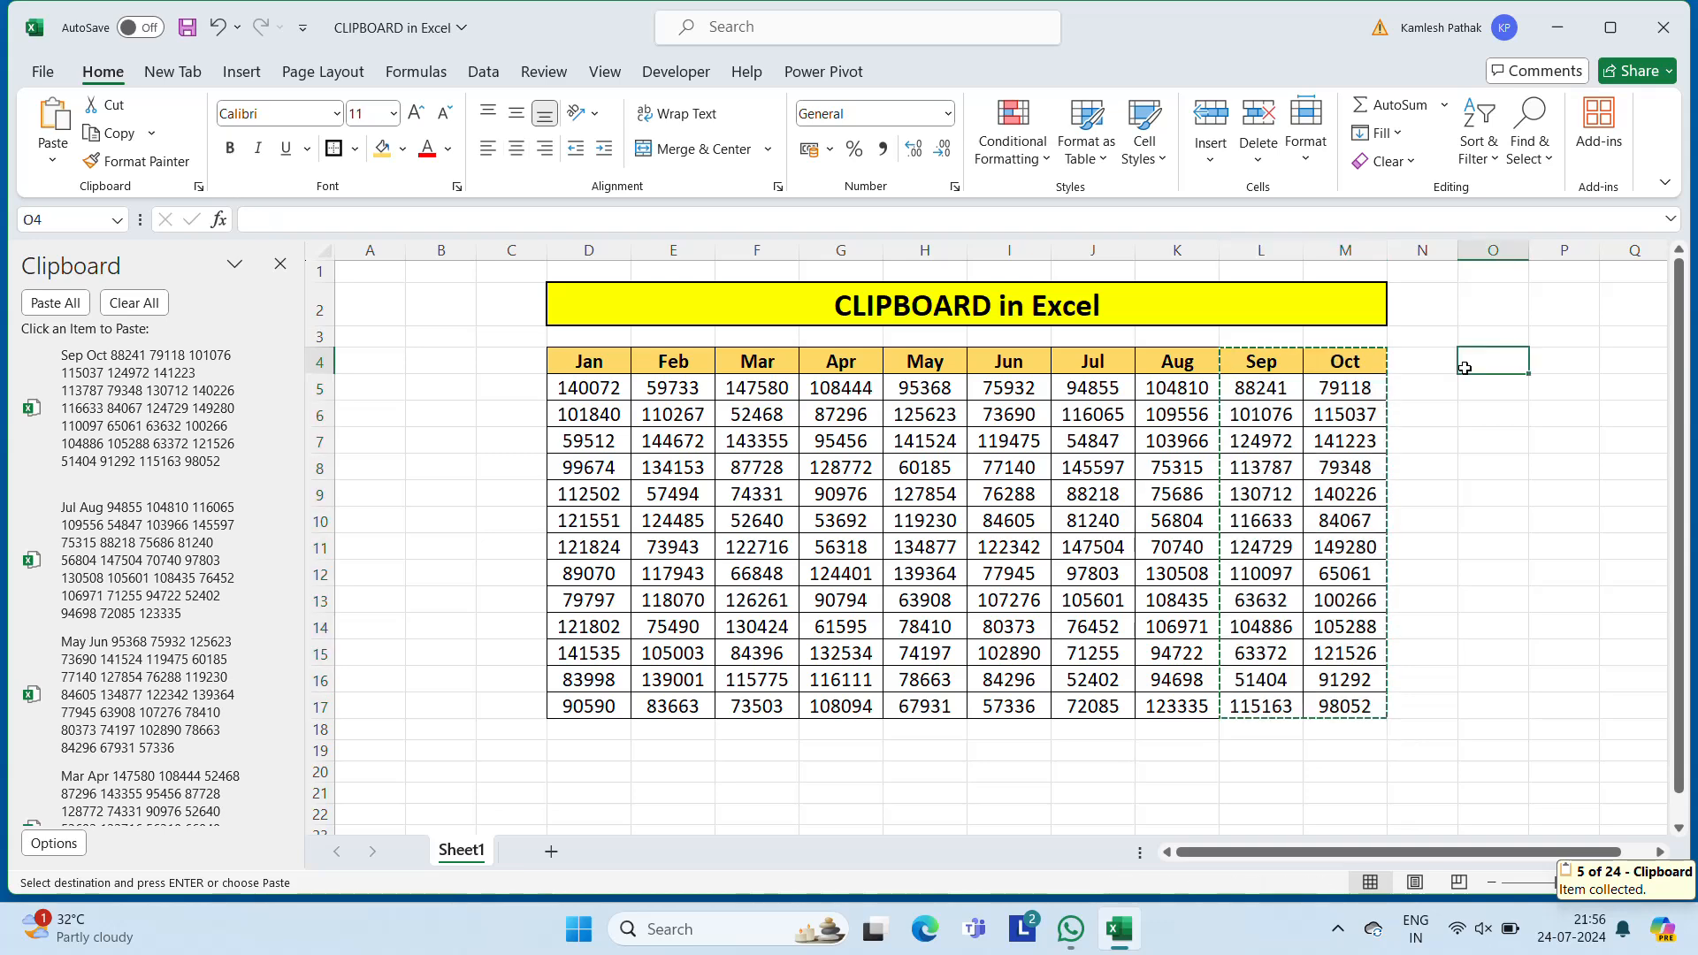
{"action": "key", "text": "Escape"}
{"action": "key", "text": "Left"}
{"action": "key", "text": "Right"}
{"action": "key", "text": "Right"}
{"action": "key", "text": "Right"}
{"action": "key", "text": "Right"}
{"action": "key", "text": "Right"}
{"action": "key", "text": "Right"}
{"action": "key", "text": "Right"}
{"action": "key", "text": "Right"}
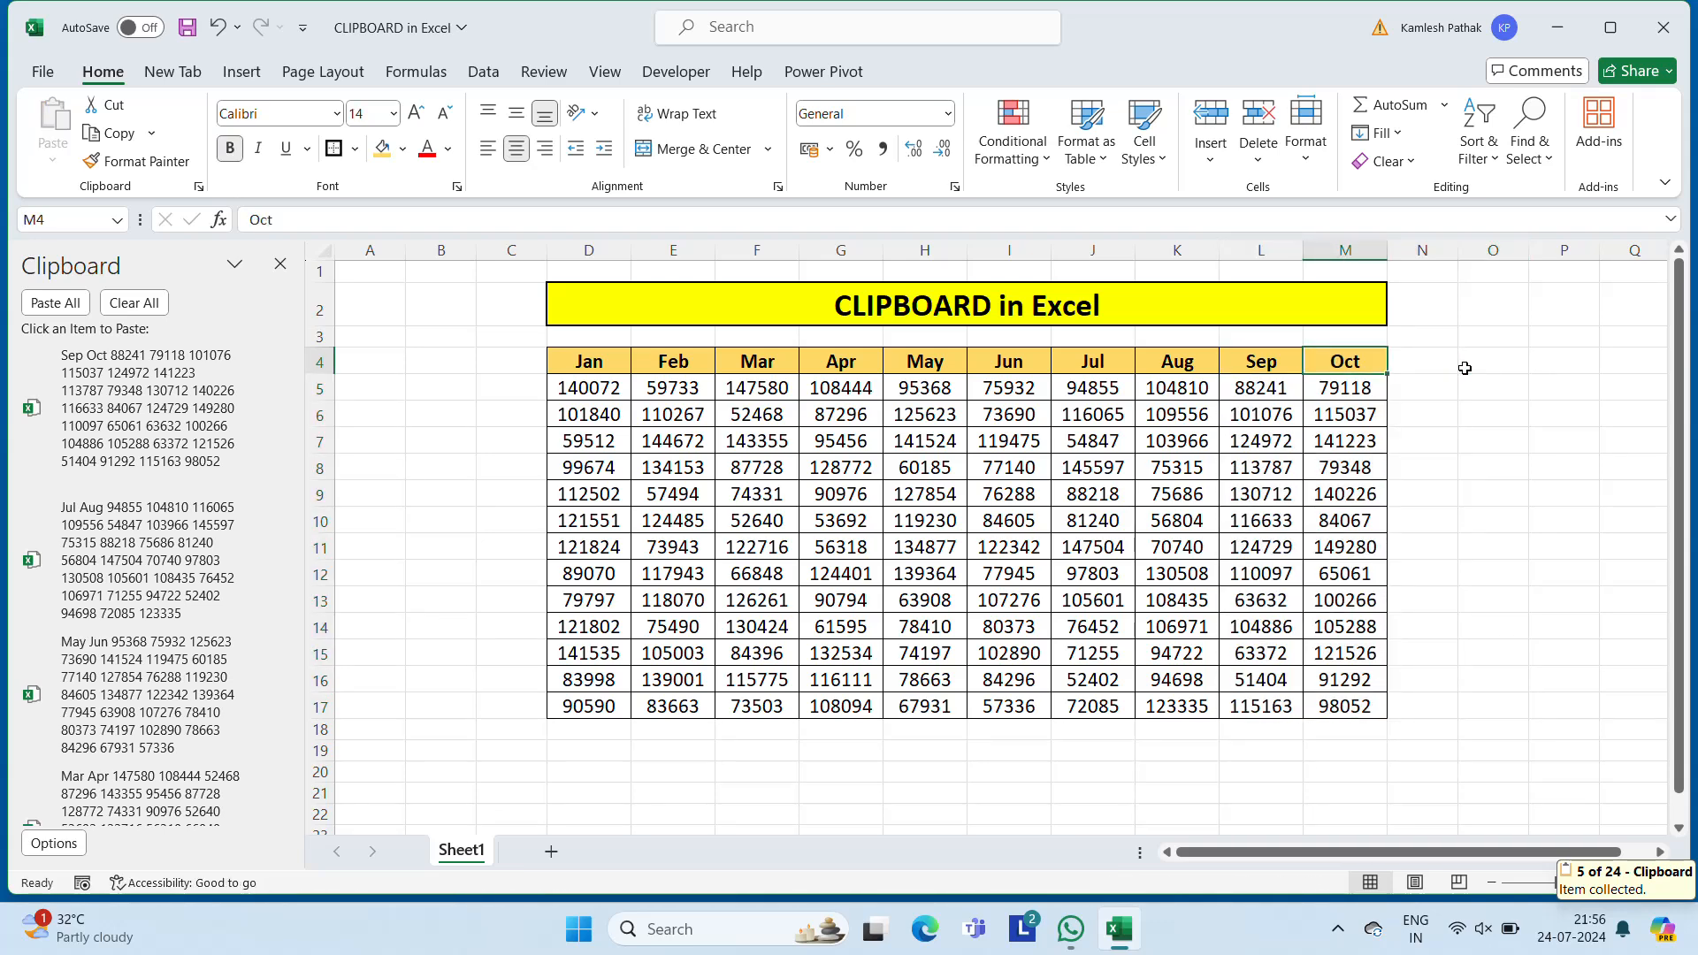
{"action": "key", "text": "Left"}
{"action": "key", "text": "Left"}
{"action": "key", "text": "Left"}
{"action": "key", "text": "Left"}
{"action": "key", "text": "Left"}
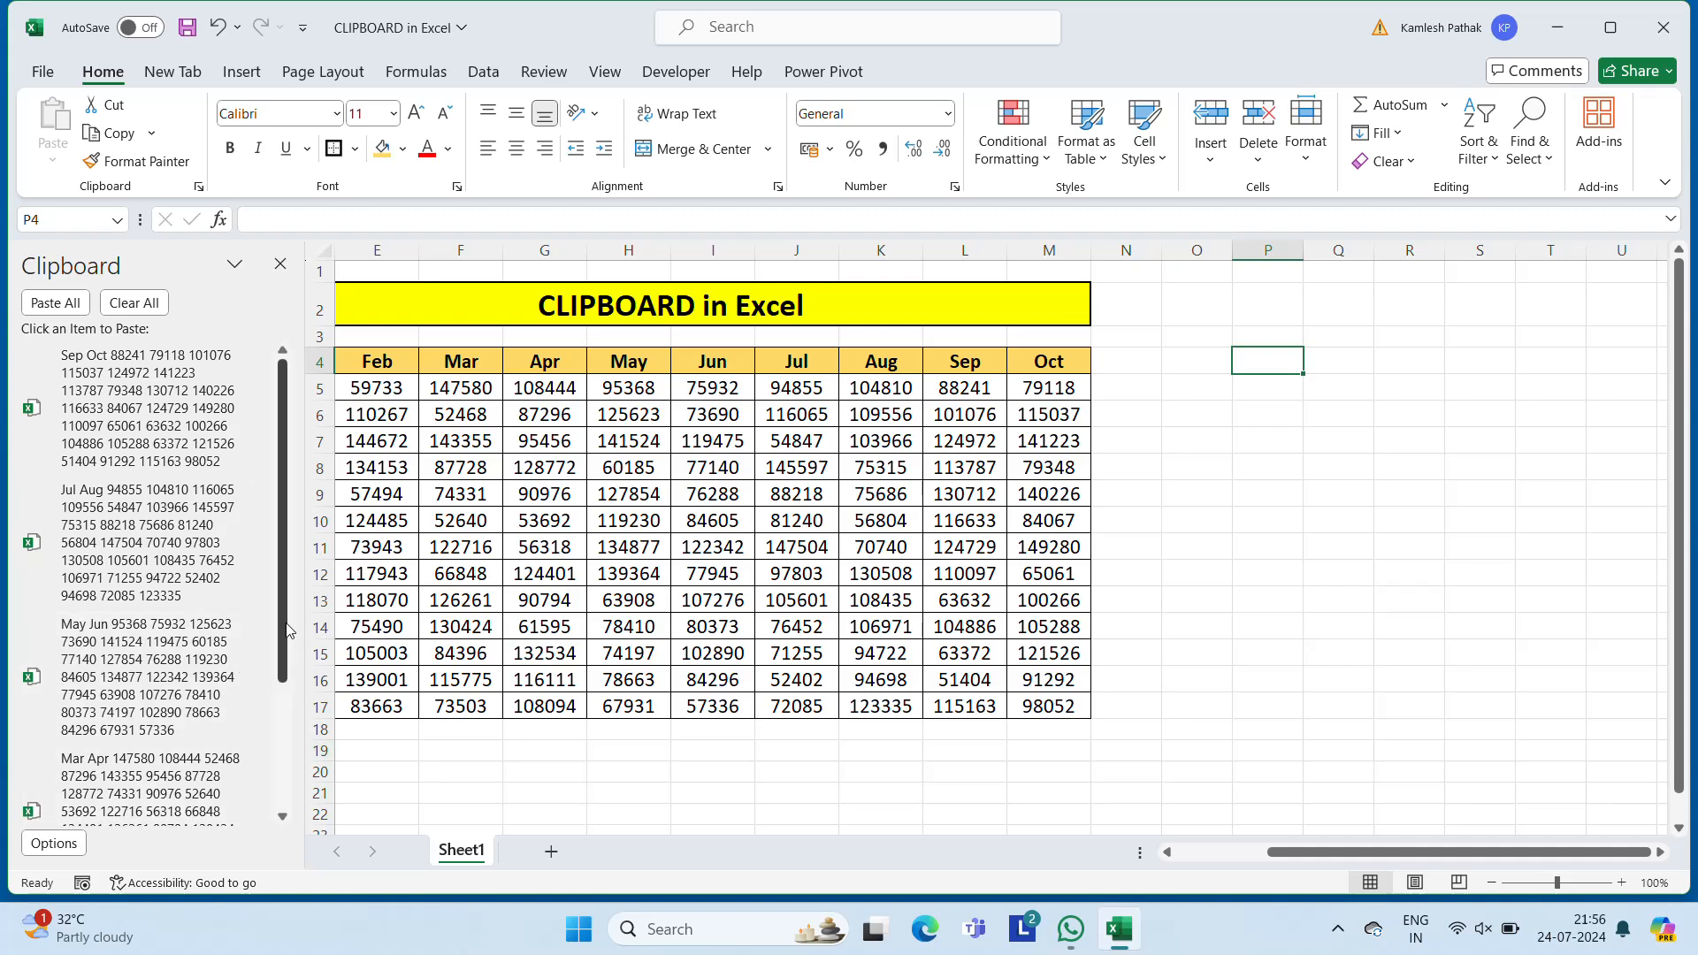
{"action": "scroll", "coordinate": [283, 630], "scroll_direction": "down", "scroll_amount": 4}
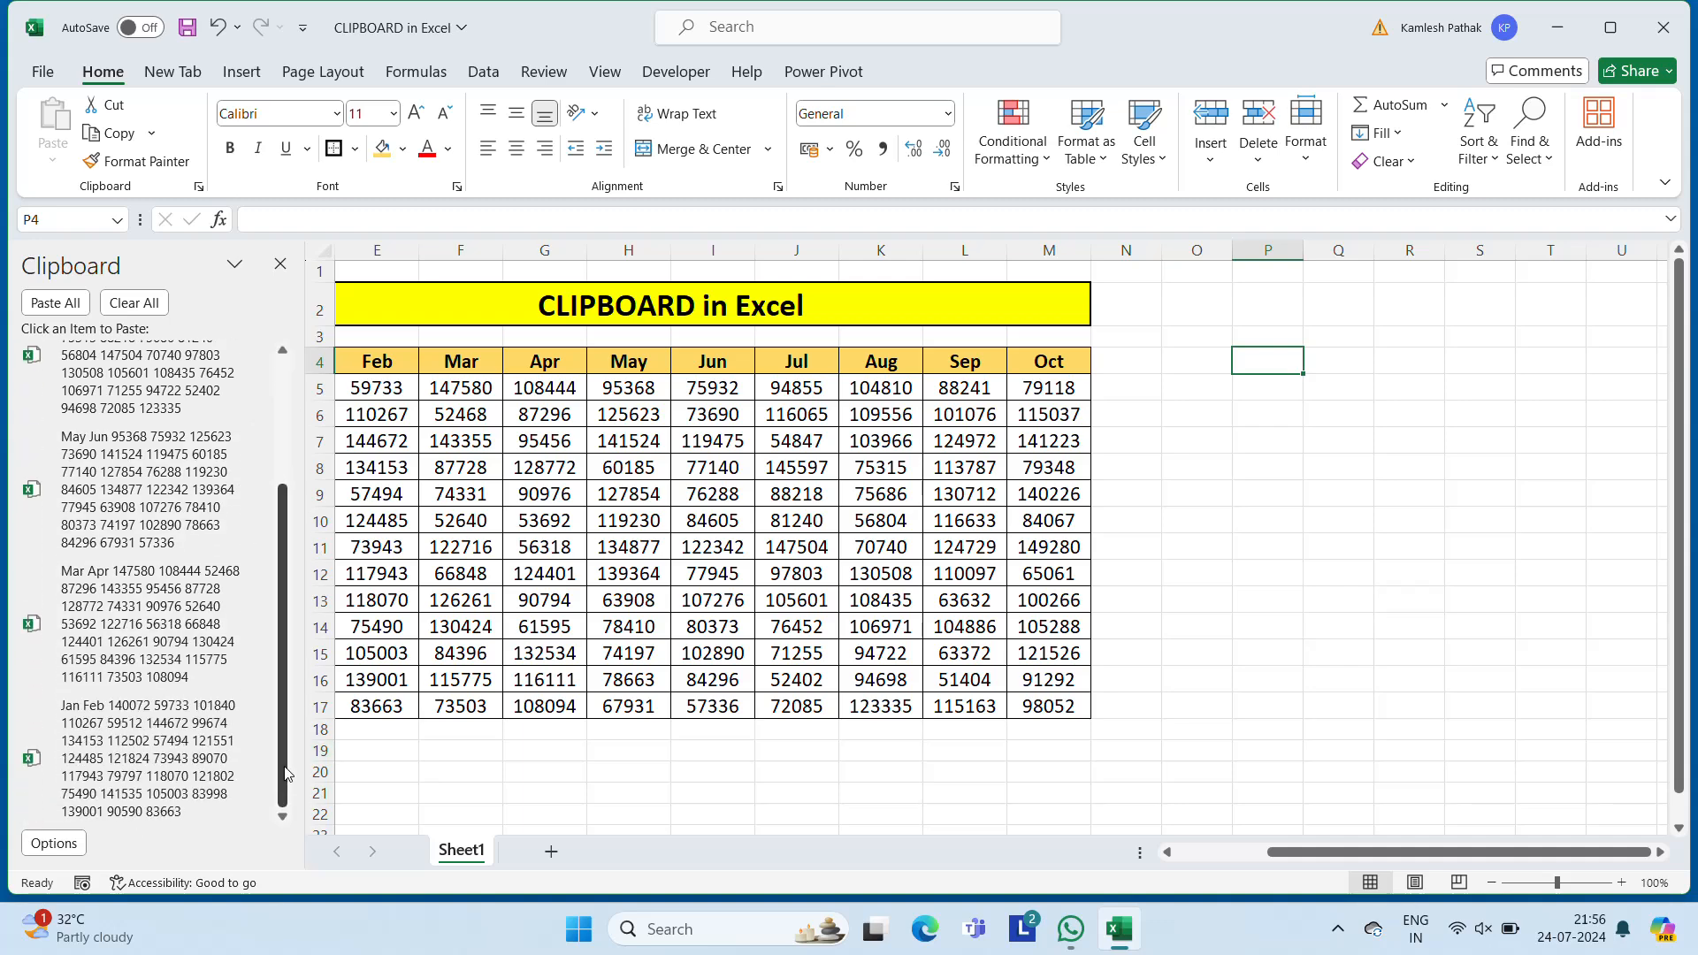
{"action": "left_click", "coordinate": [159, 746]}
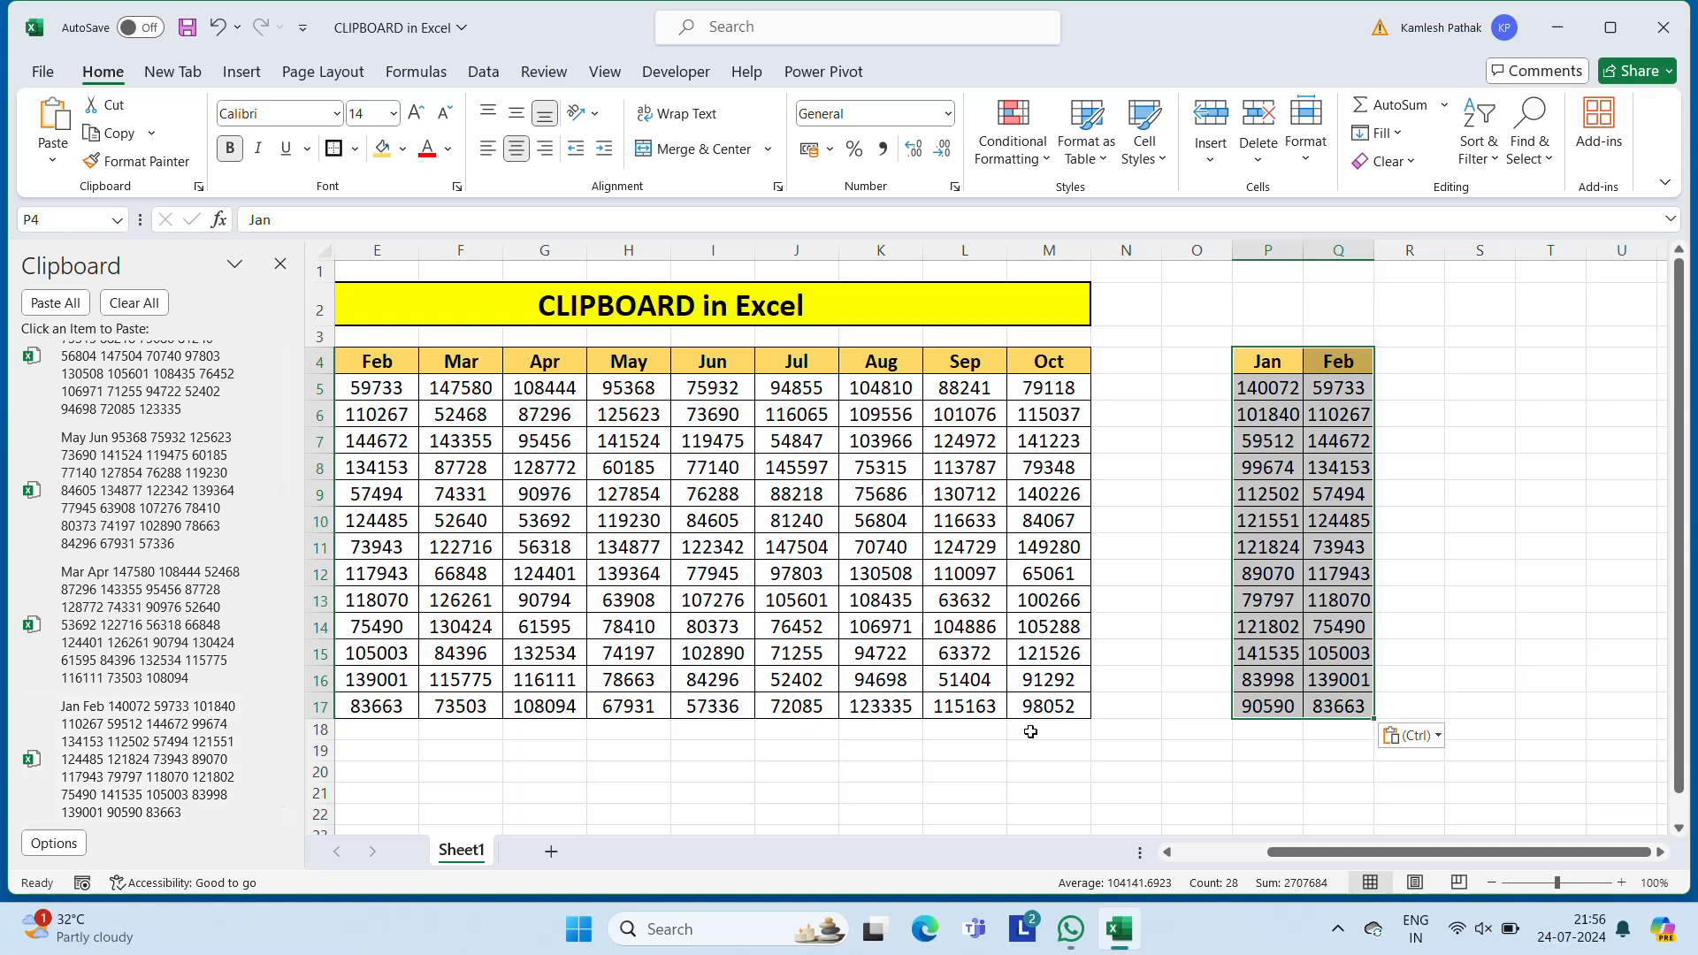
Paste the Mar and Apr item from the Office Clipboard starting in P18 and the May and Jun item starting in R4.
{"action": "left_click", "coordinate": [1264, 738]}
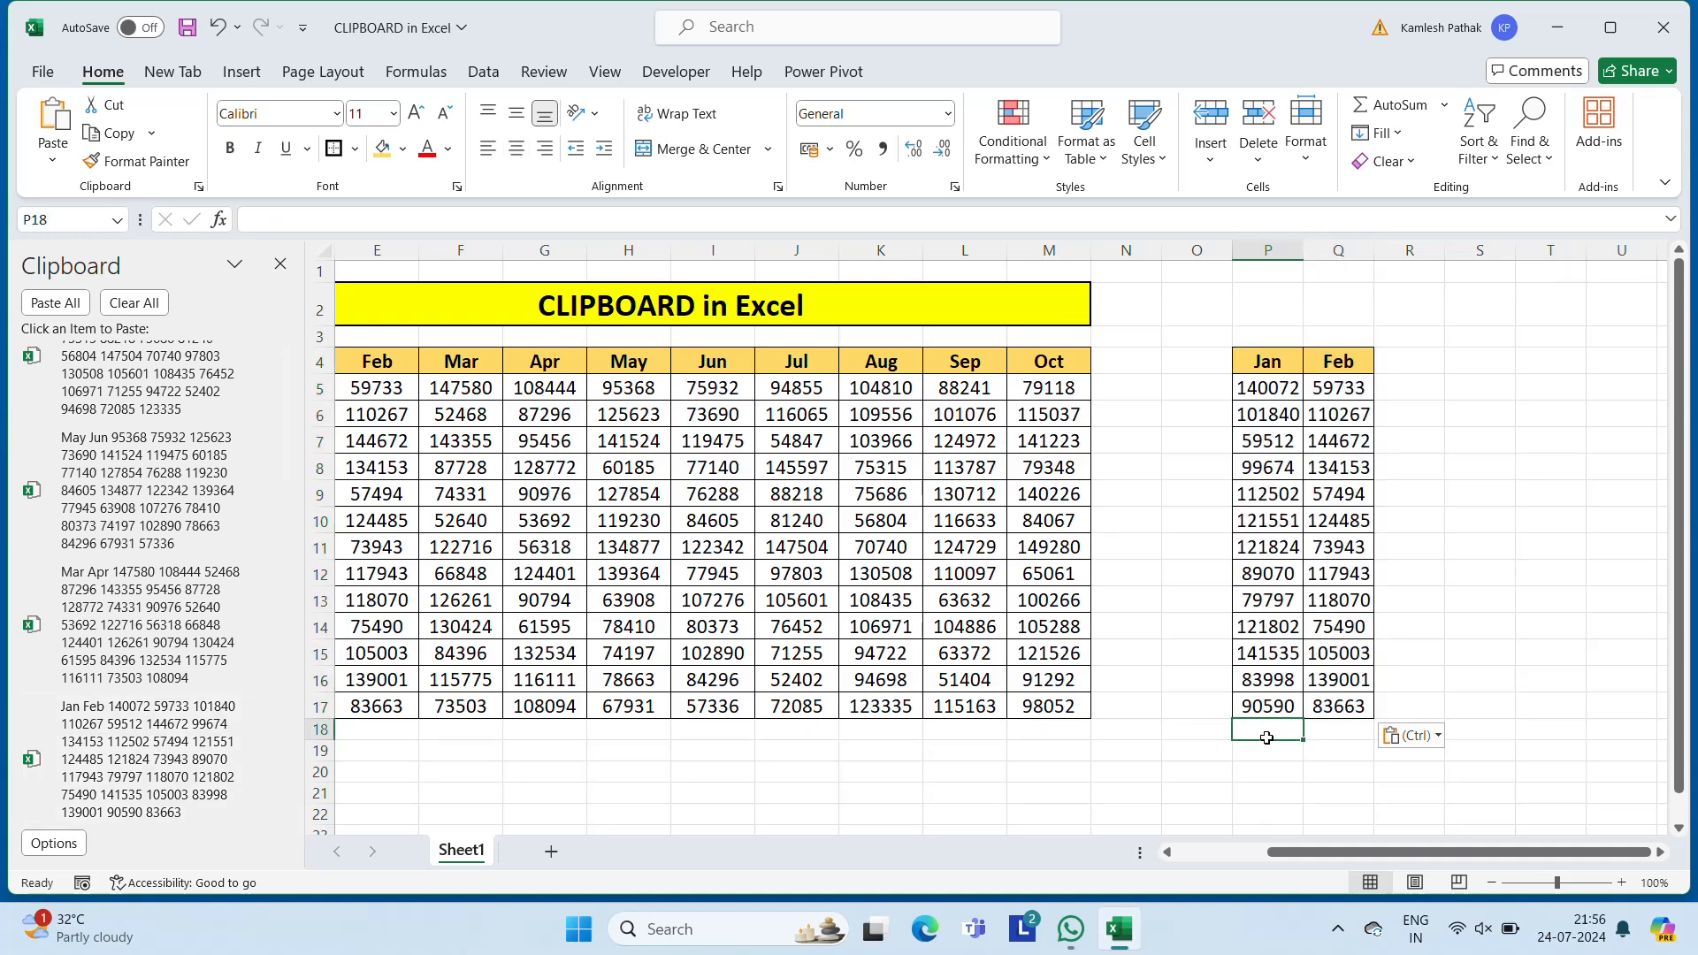
{"action": "left_click", "coordinate": [168, 637]}
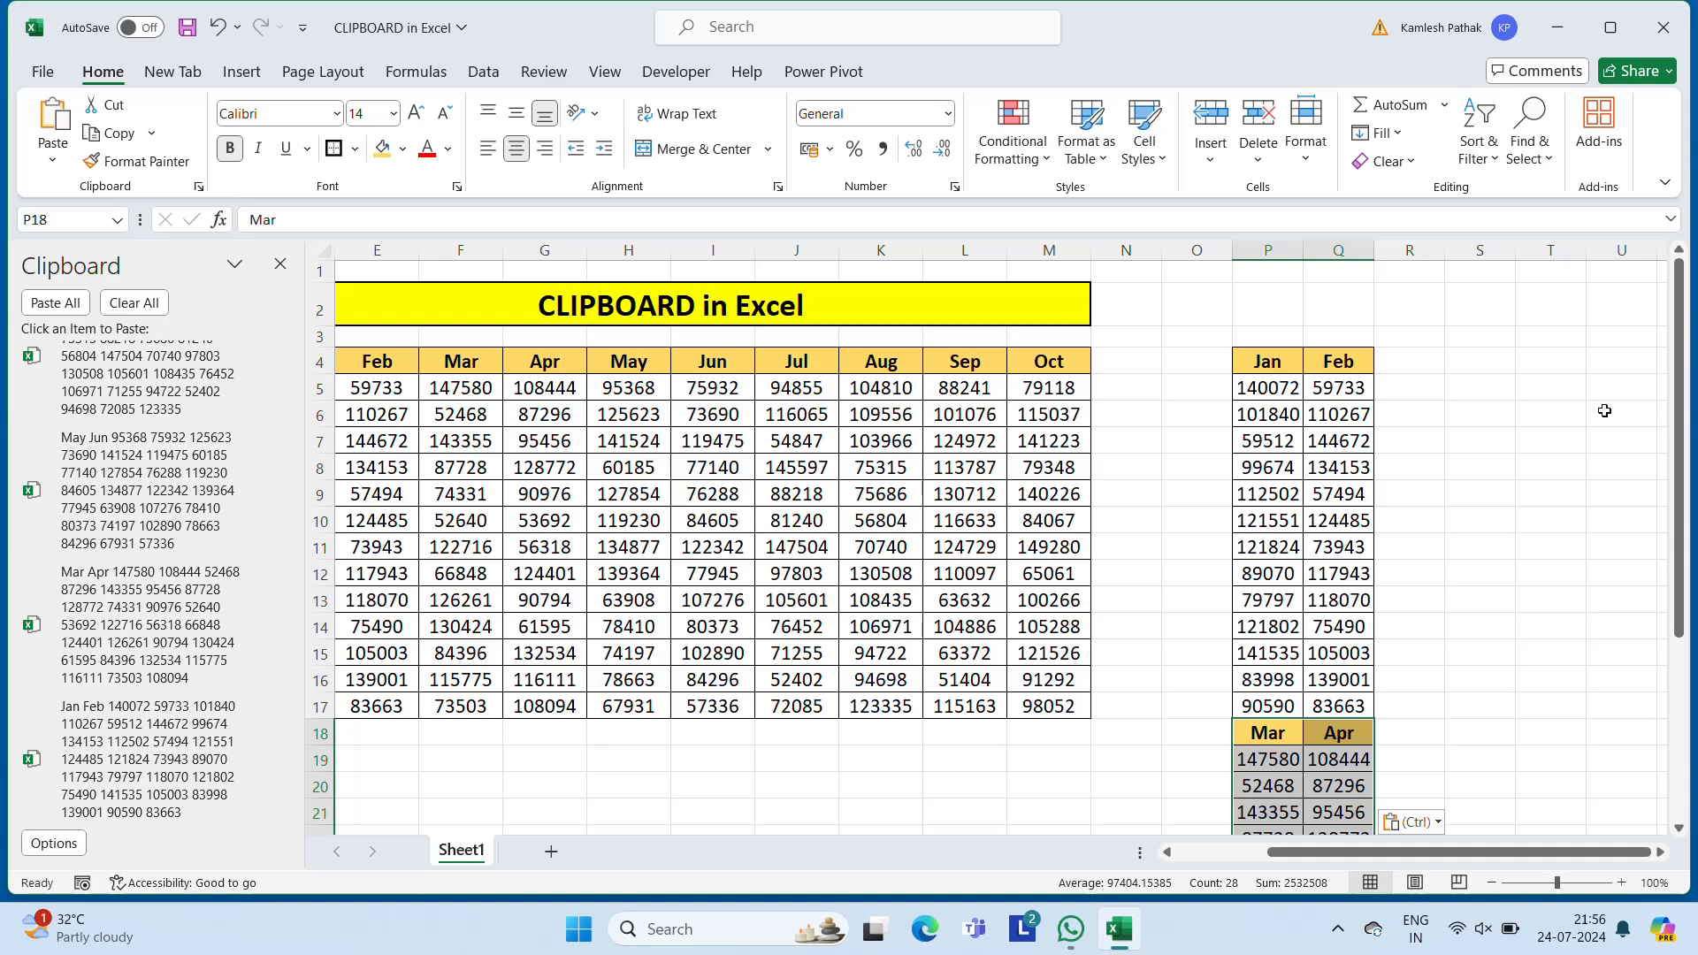
{"action": "left_click", "coordinate": [1420, 357]}
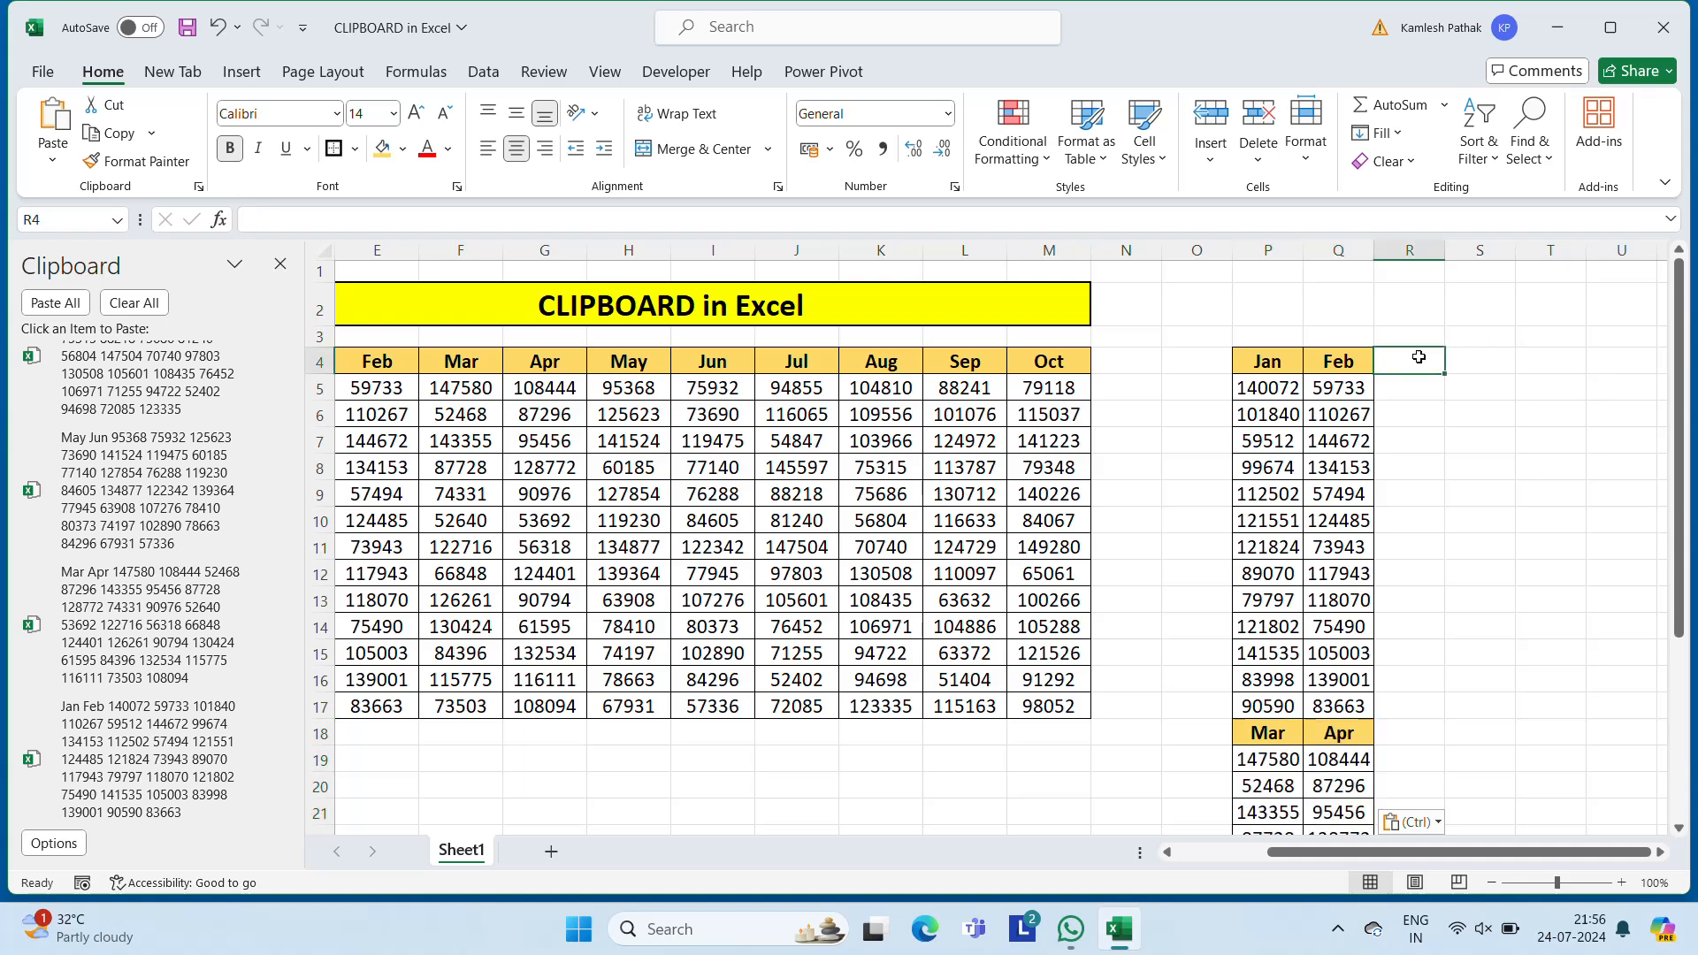
{"action": "left_click", "coordinate": [150, 492]}
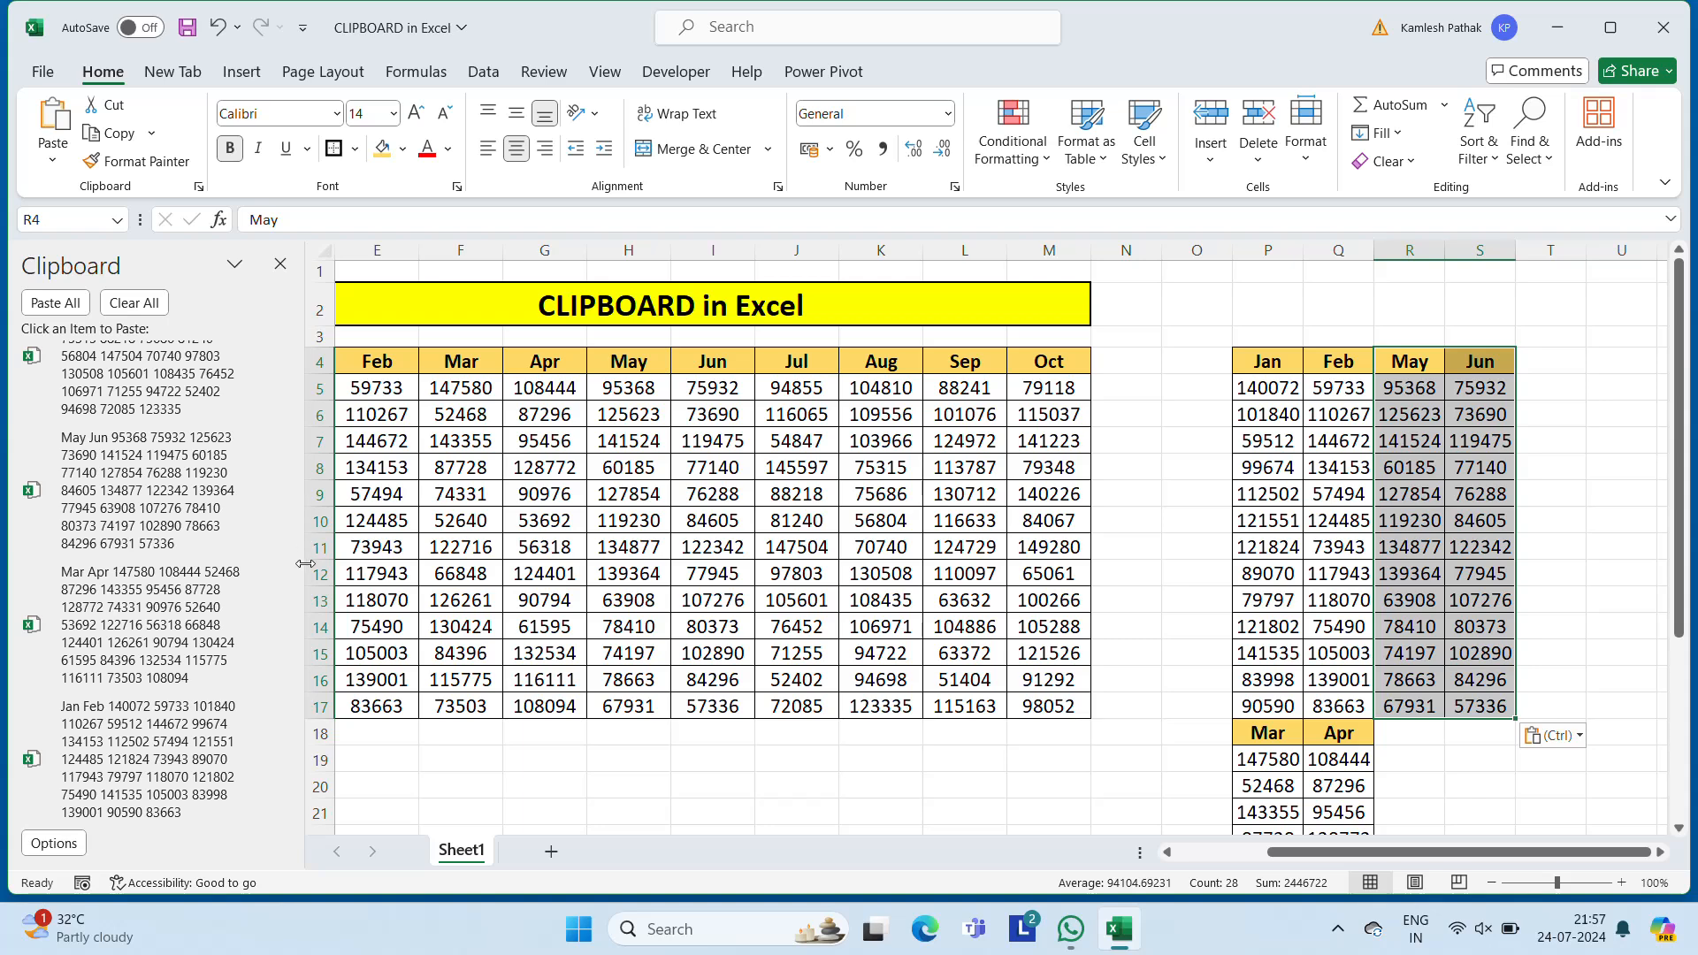
Paste the Jul and Aug item from the Office Clipboard starting in cell R18.
{"action": "left_click_drag", "start_coordinate": [283, 731], "coordinate": [286, 624]}
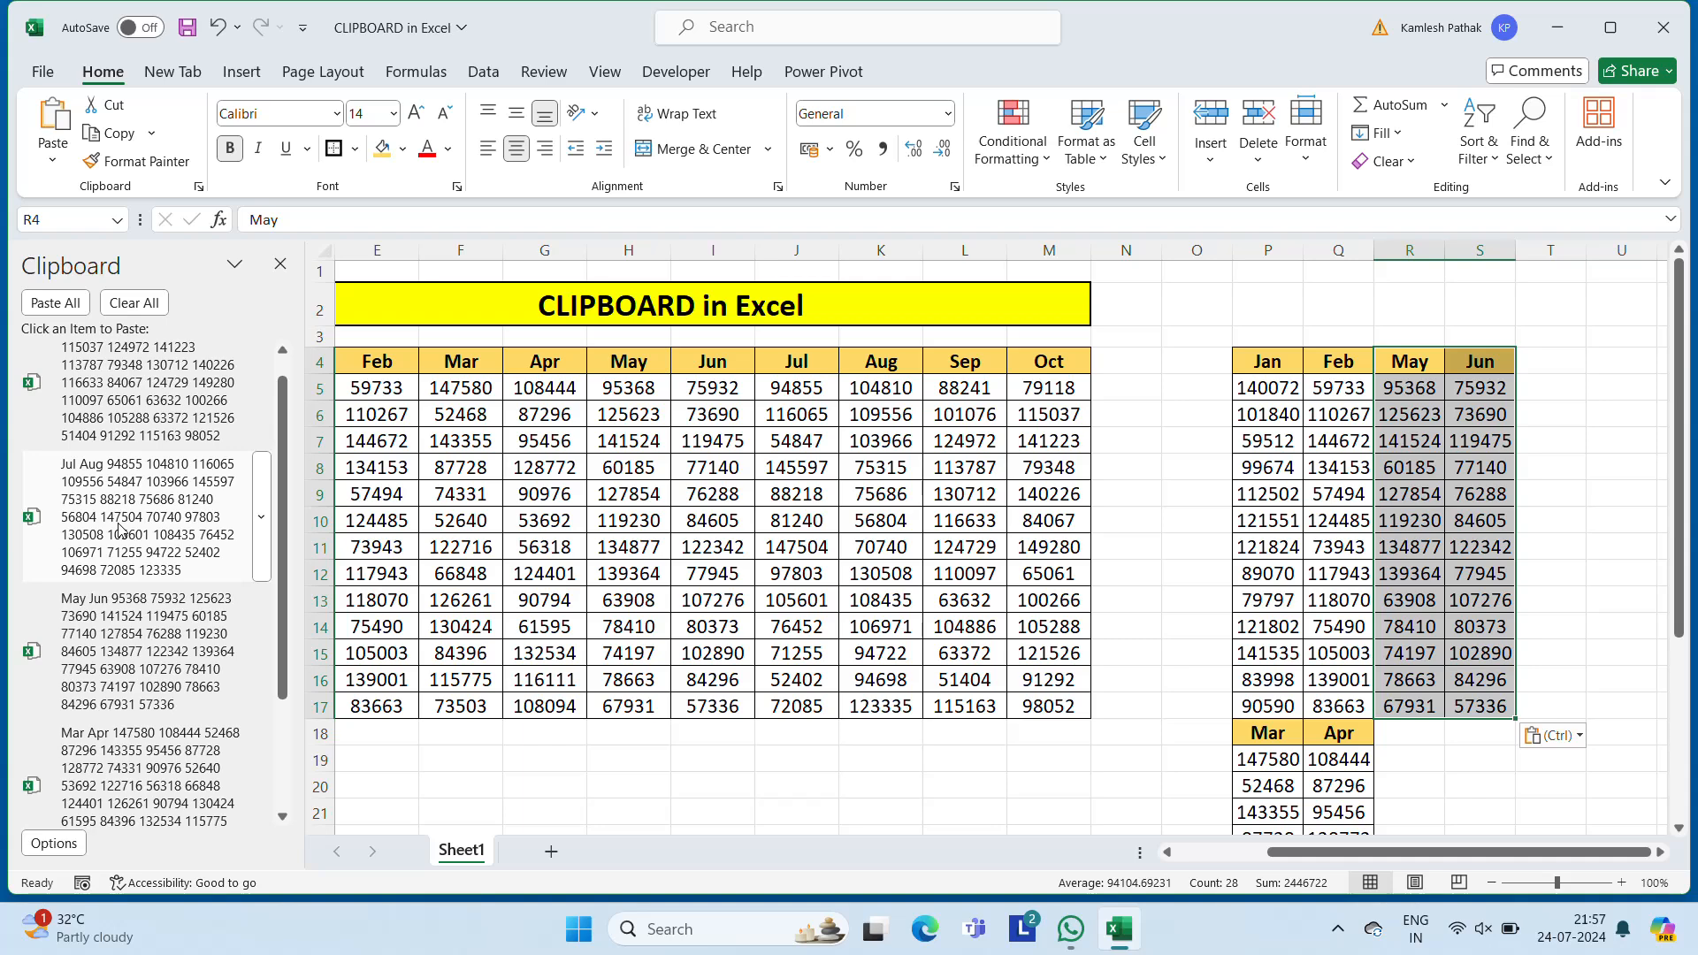
{"action": "left_click", "coordinate": [1407, 739]}
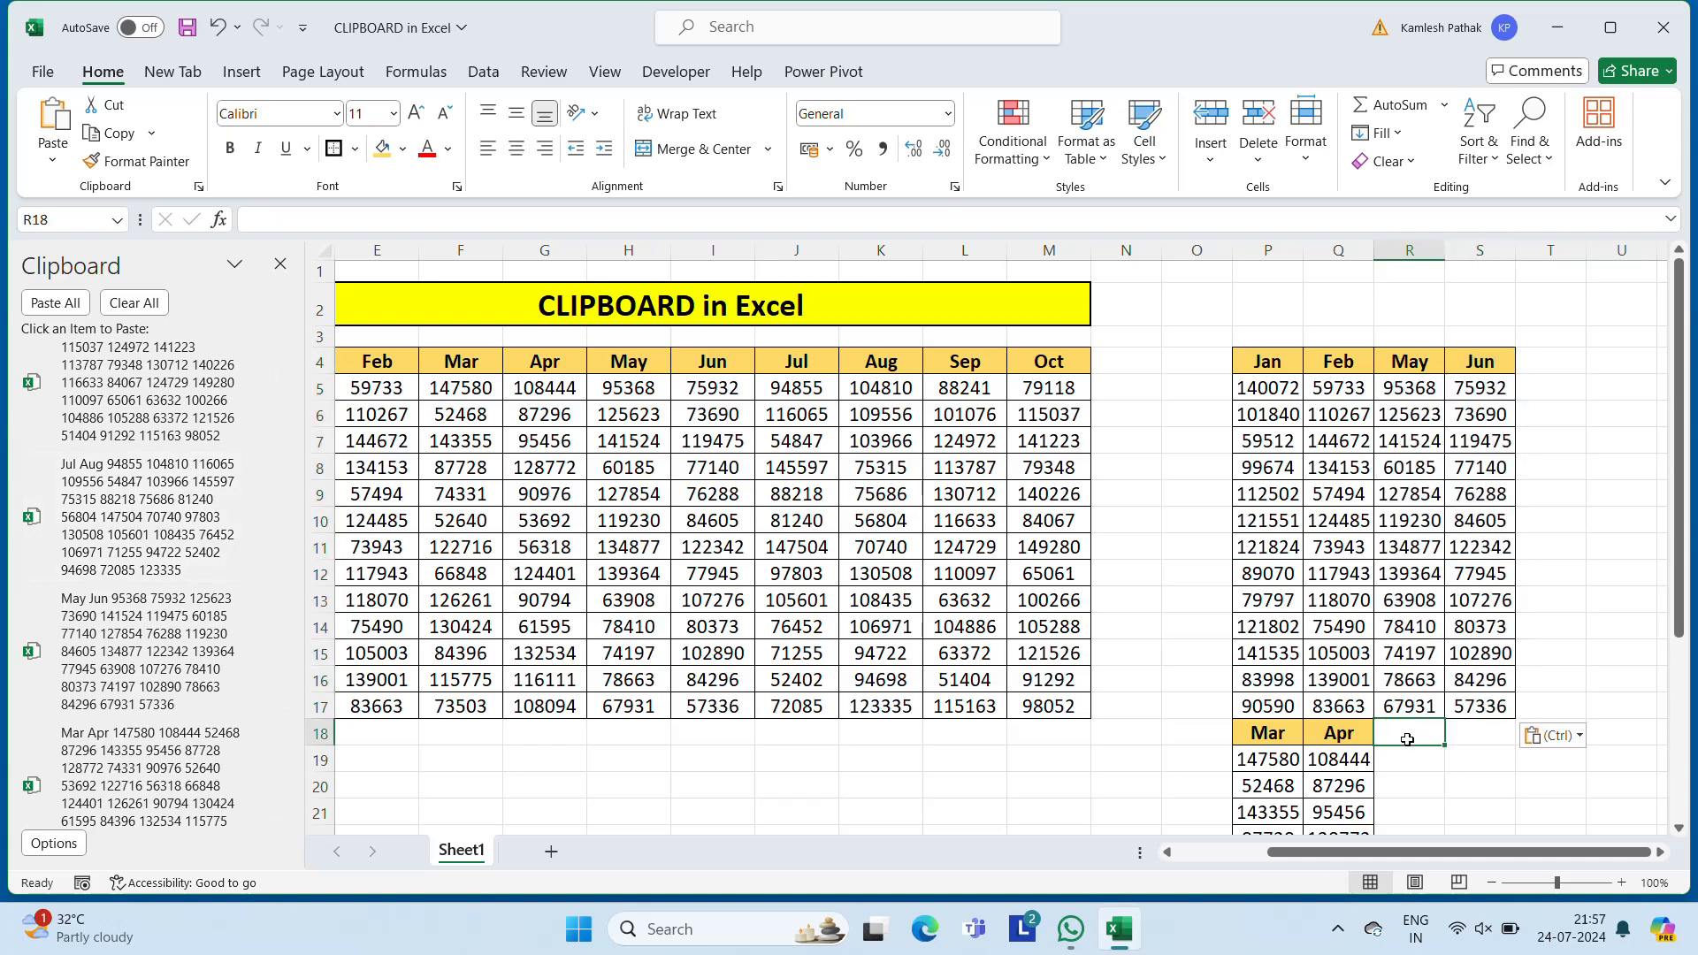
{"action": "left_click", "coordinate": [142, 516]}
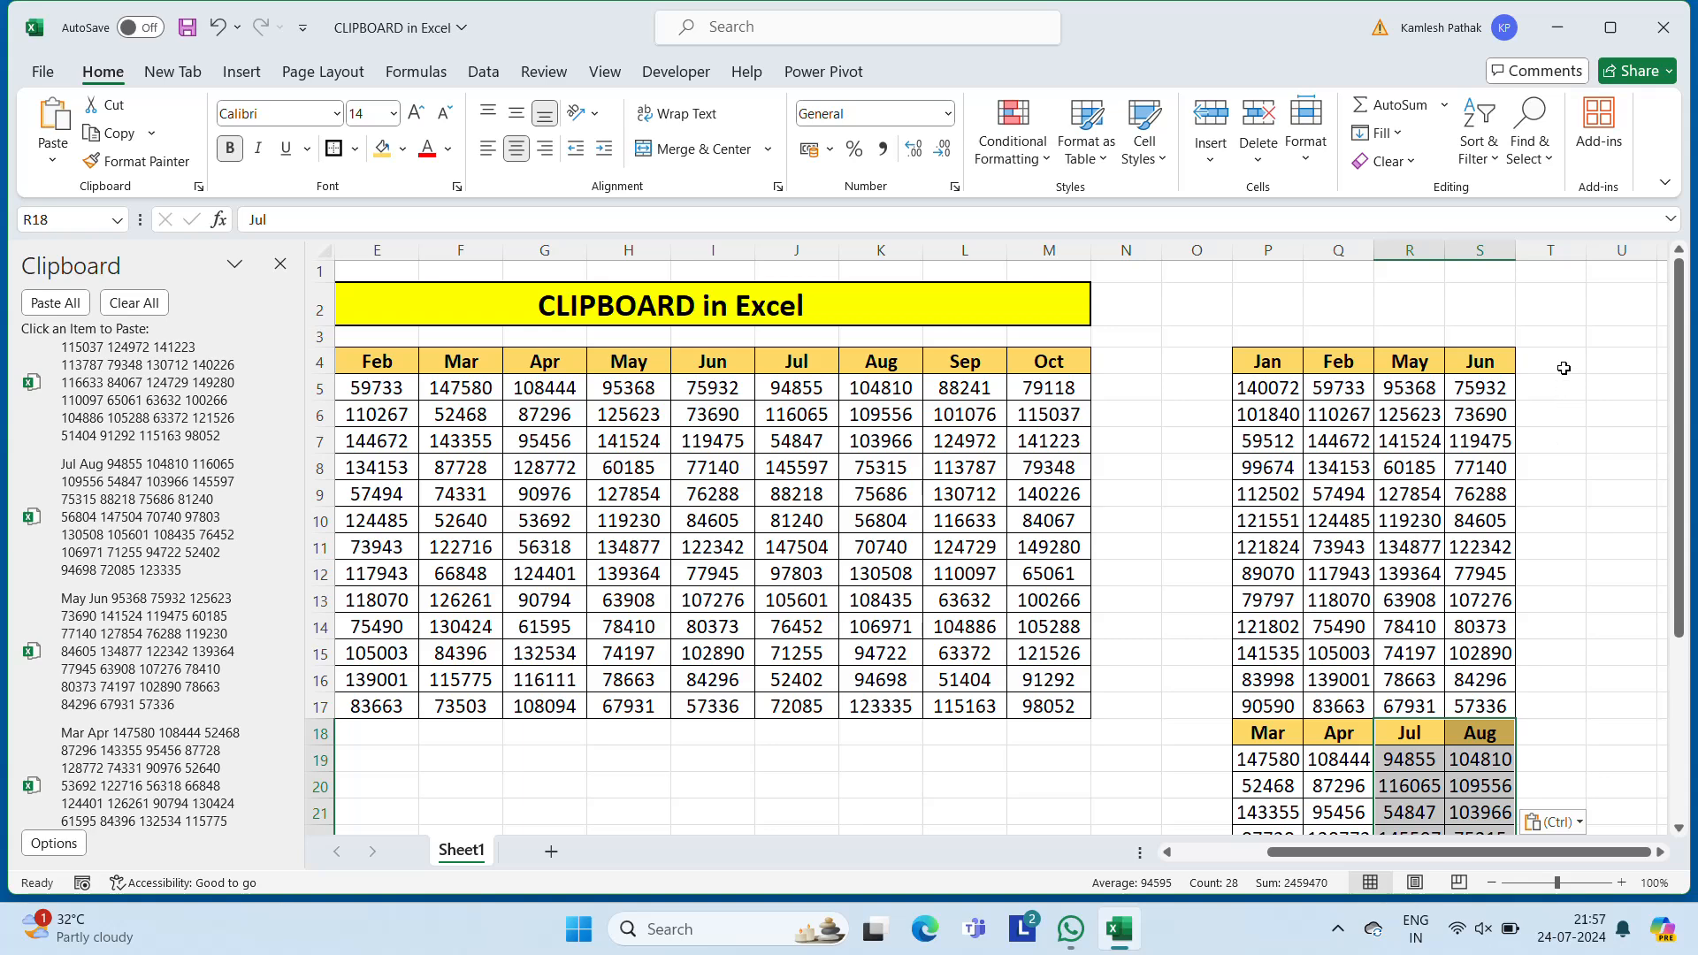
Paste the Sep and Oct item from the Office Clipboard starting in cell T4 and clear all collected items.
{"action": "left_click", "coordinate": [1563, 366]}
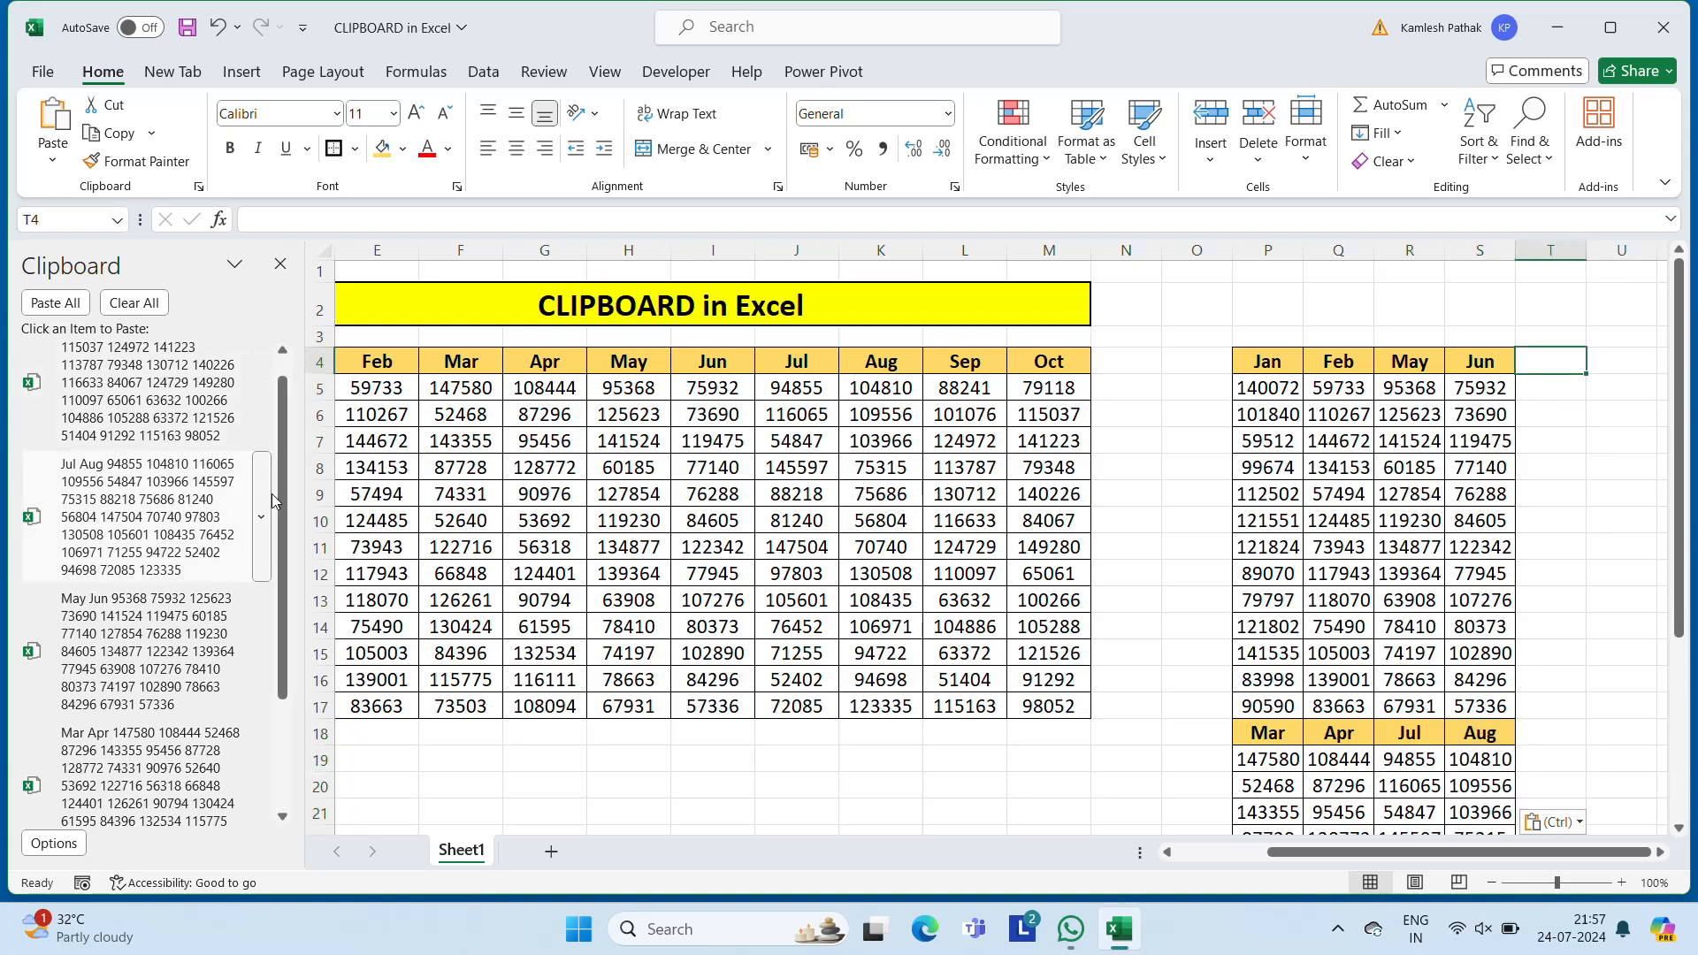
{"action": "scroll", "coordinate": [148, 398], "scroll_direction": "up", "scroll_amount": 1}
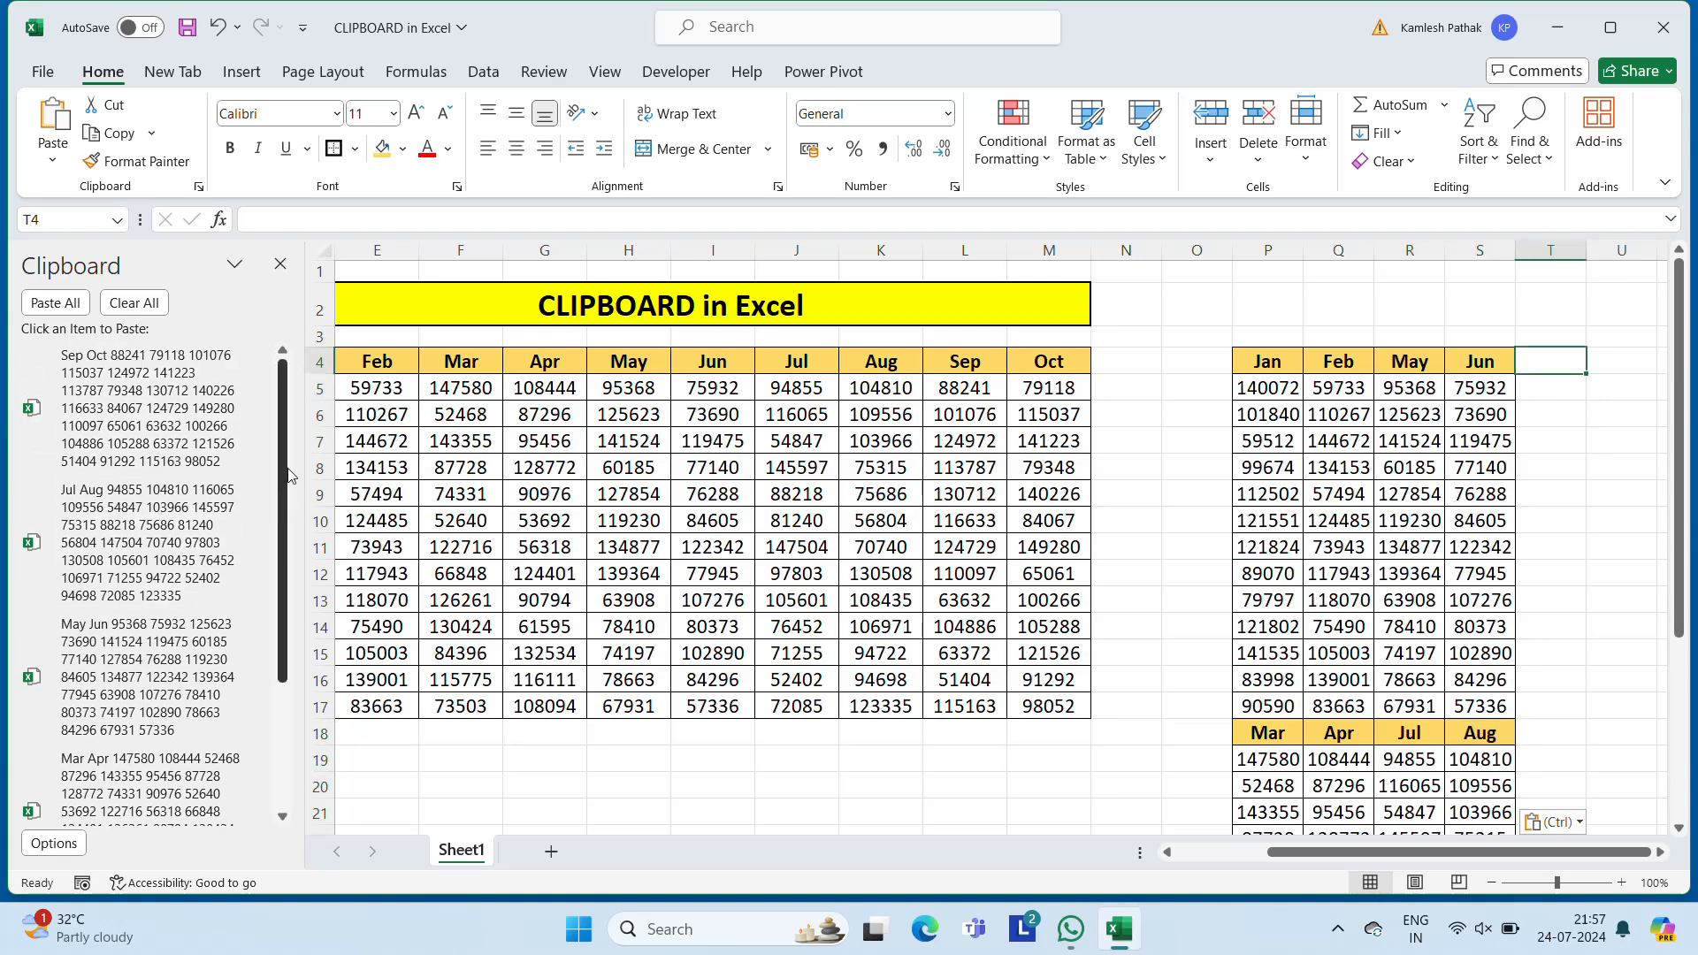
{"action": "left_click", "coordinate": [148, 396]}
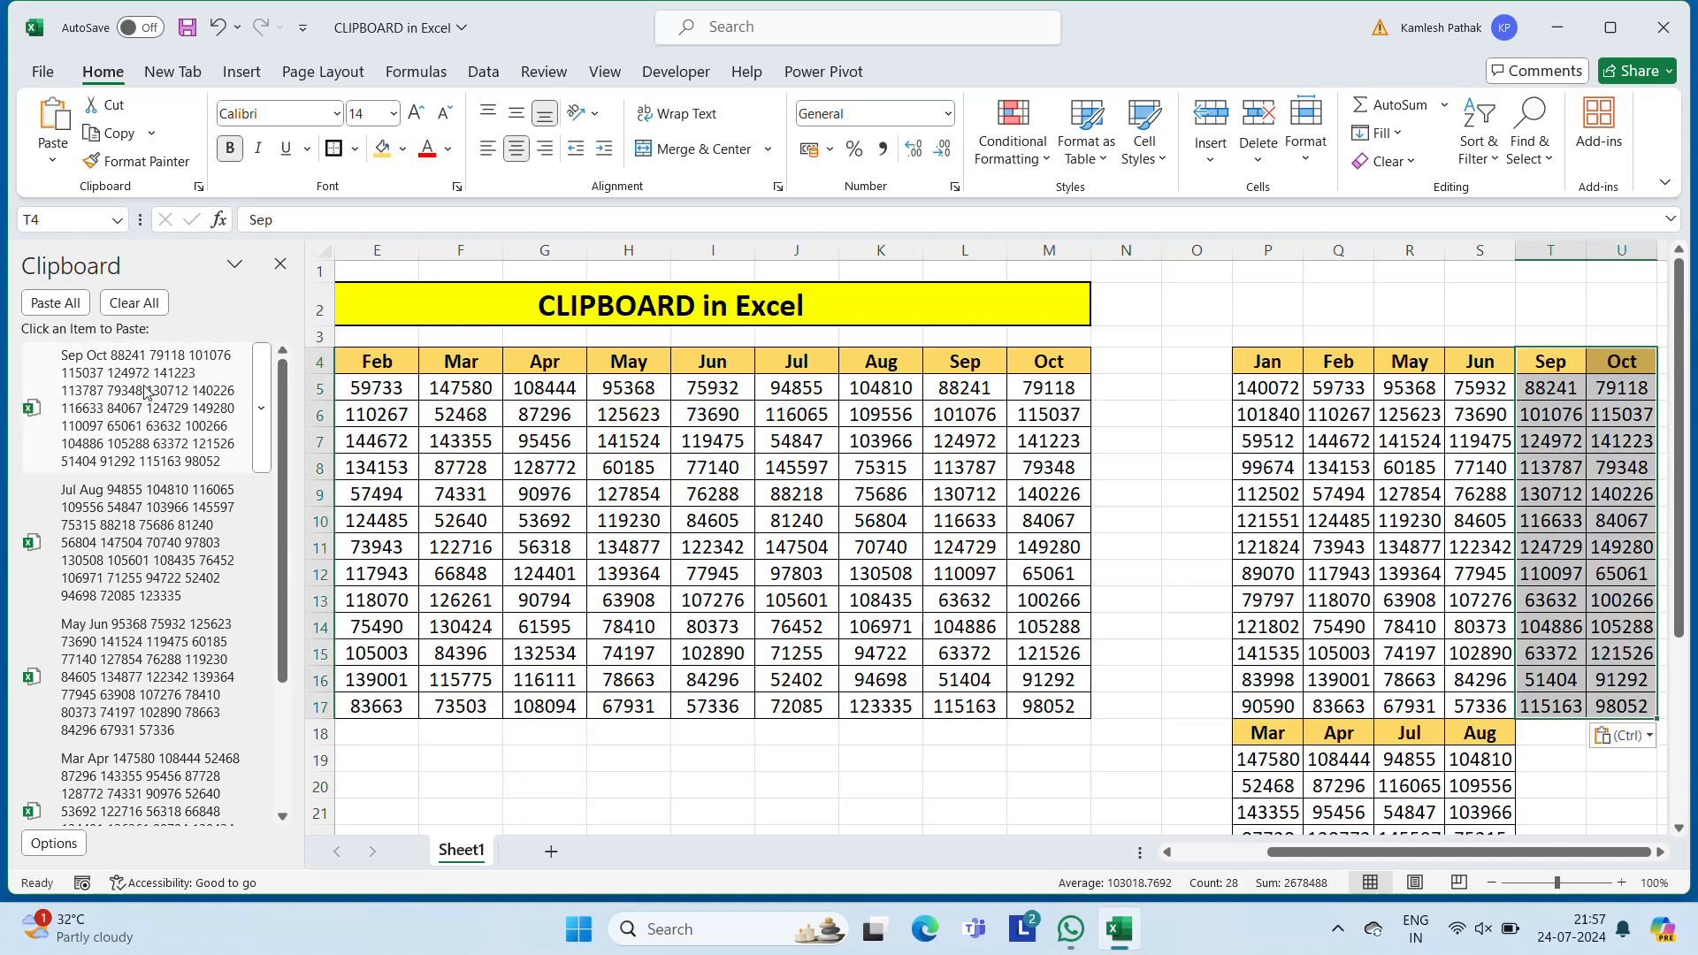
{"action": "left_click", "coordinate": [132, 305]}
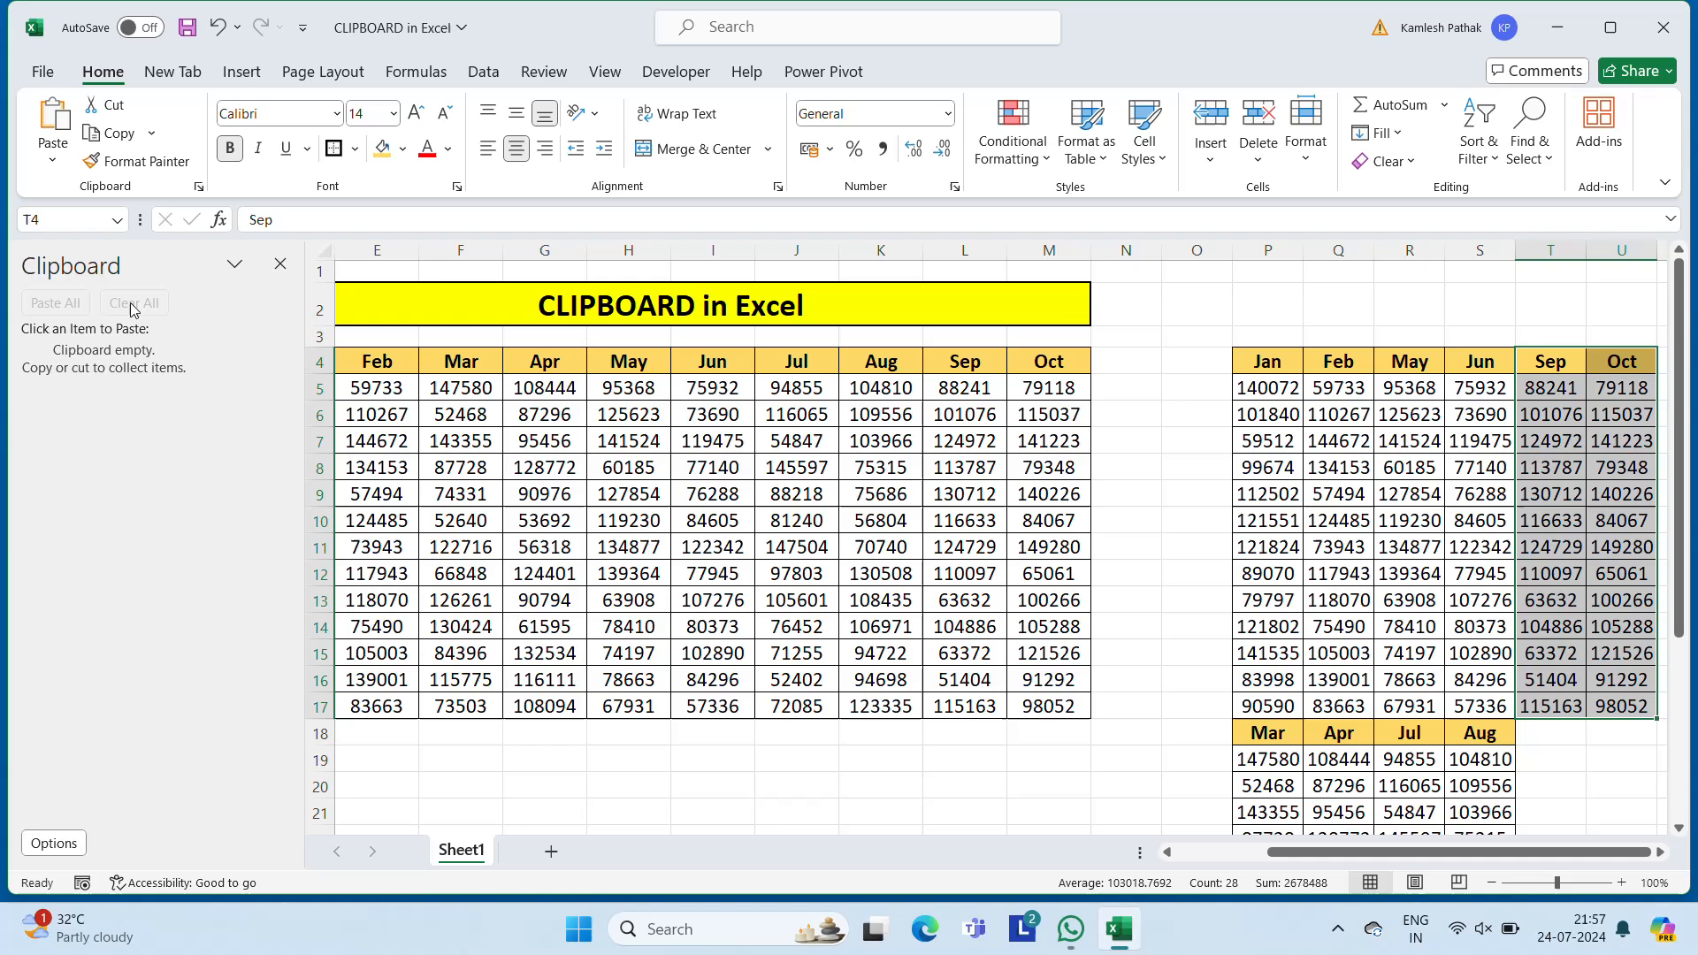
Close the Office Clipboard pane and select cell L8 in the original month table.
{"action": "left_click", "coordinate": [281, 264]}
{"action": "left_click", "coordinate": [698, 475]}
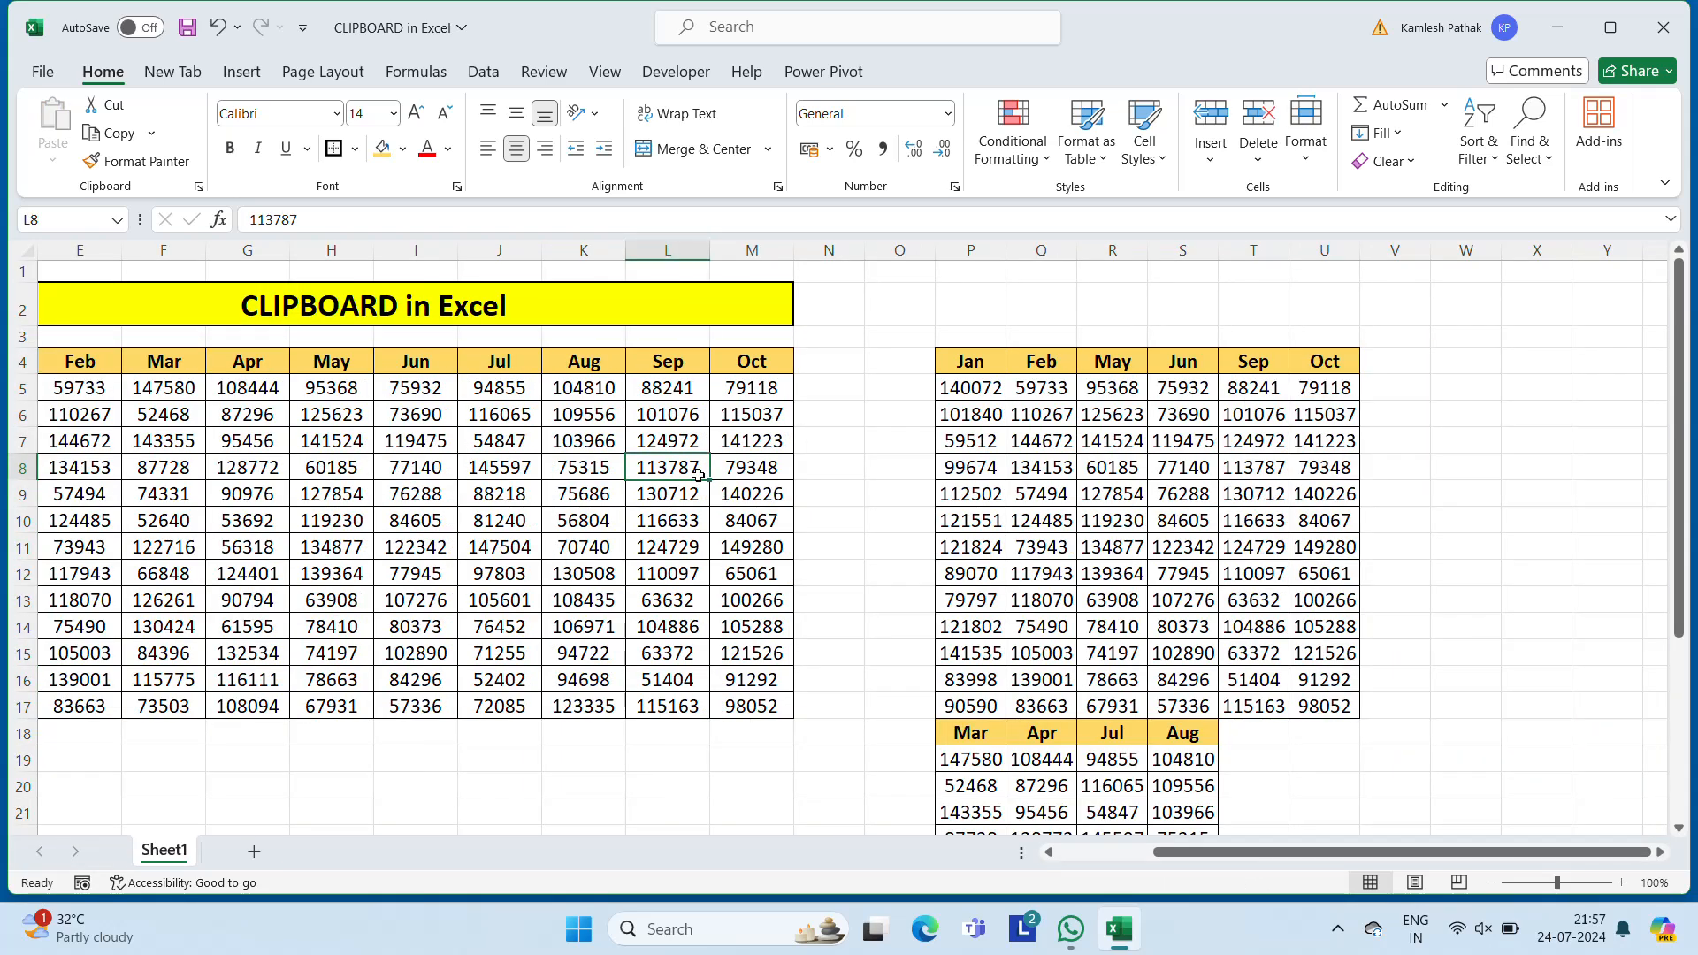
Look across row 8 to compare the original Jan to Oct table with the pasted month blocks beside it.
{"action": "key", "text": "Right"}
{"action": "key", "text": "Right"}
{"action": "key", "text": "Right"}
{"action": "key", "text": "Right"}
{"action": "key", "text": "Right"}
{"action": "key", "text": "Right"}
{"action": "key", "text": "Right"}
{"action": "key", "text": "Right"}
{"action": "key", "text": "Right"}
{"action": "key", "text": "Right"}
{"action": "key", "text": "Right"}
{"action": "key", "text": "Right"}
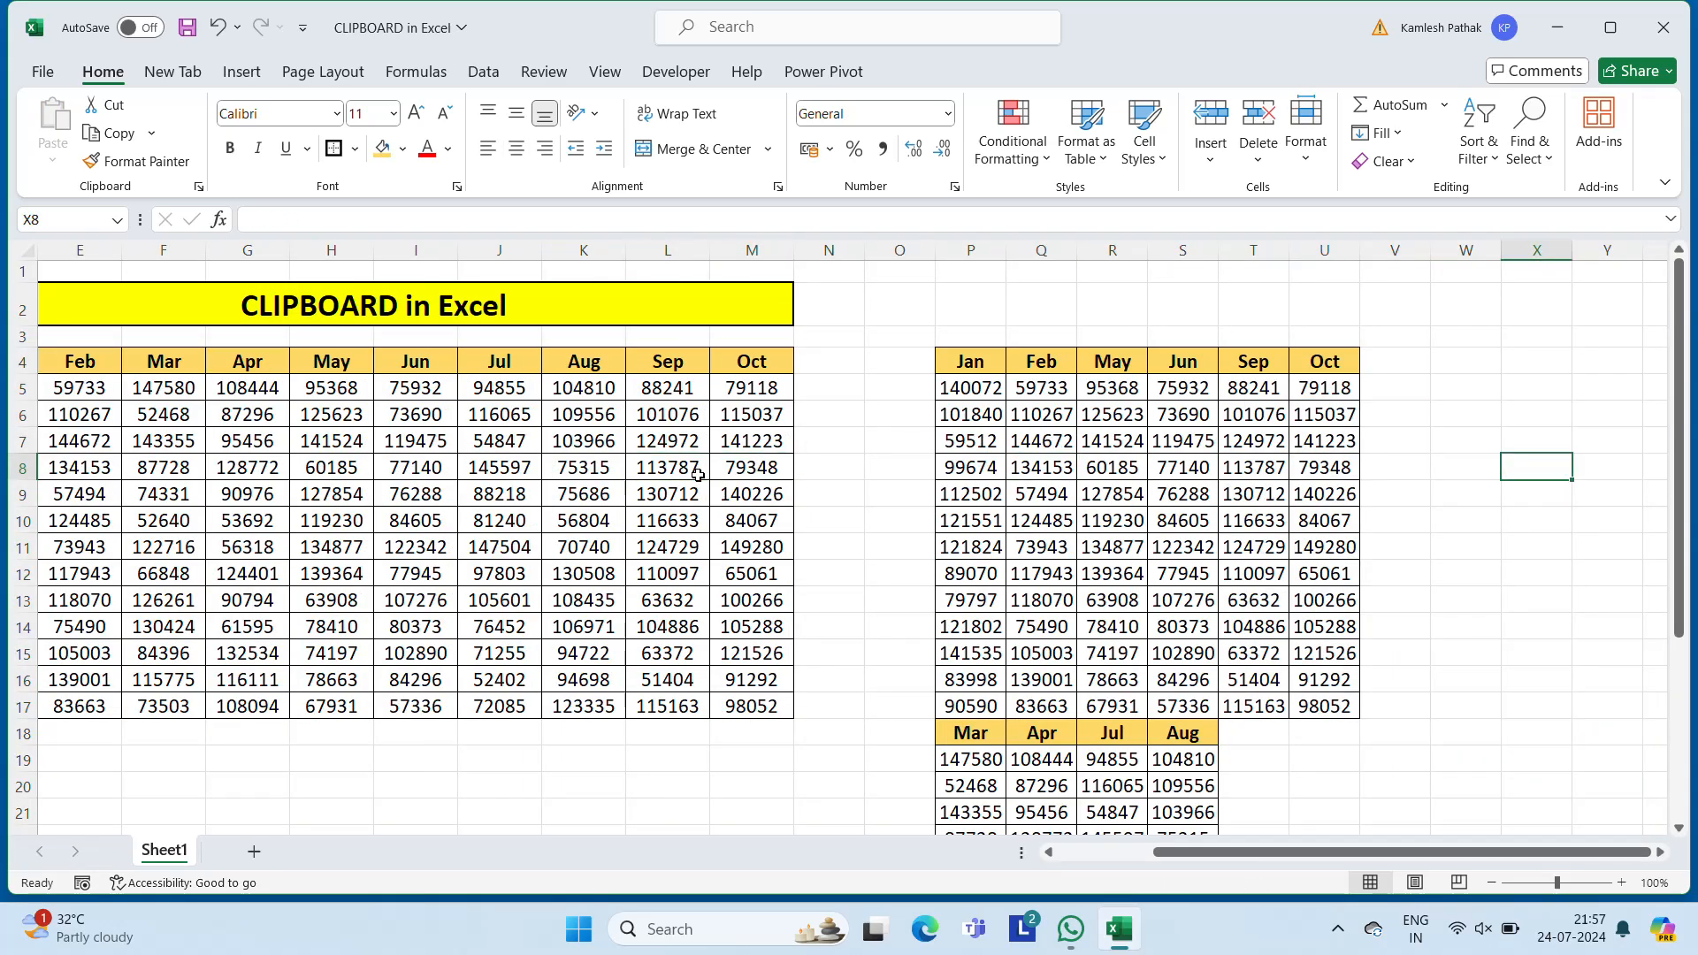
{"action": "key", "text": "Left"}
{"action": "key", "text": "Left"}
{"action": "key", "text": "Left"}
{"action": "key", "text": "Left"}
{"action": "key", "text": "Left"}
{"action": "key", "text": "Left"}
{"action": "key", "text": "Left"}
{"action": "key", "text": "Left"}
{"action": "key", "text": "Left"}
{"action": "key", "text": "Left"}
{"action": "key", "text": "Left"}
{"action": "key", "text": "Left"}
{"action": "key", "text": "Left"}
{"action": "key", "text": "Left"}
{"action": "key", "text": "Left"}
{"action": "key", "text": "Left"}
{"action": "key", "text": "Left"}
{"action": "key", "text": "Left"}
{"action": "key", "text": "Left"}
{"action": "key", "text": "Left"}
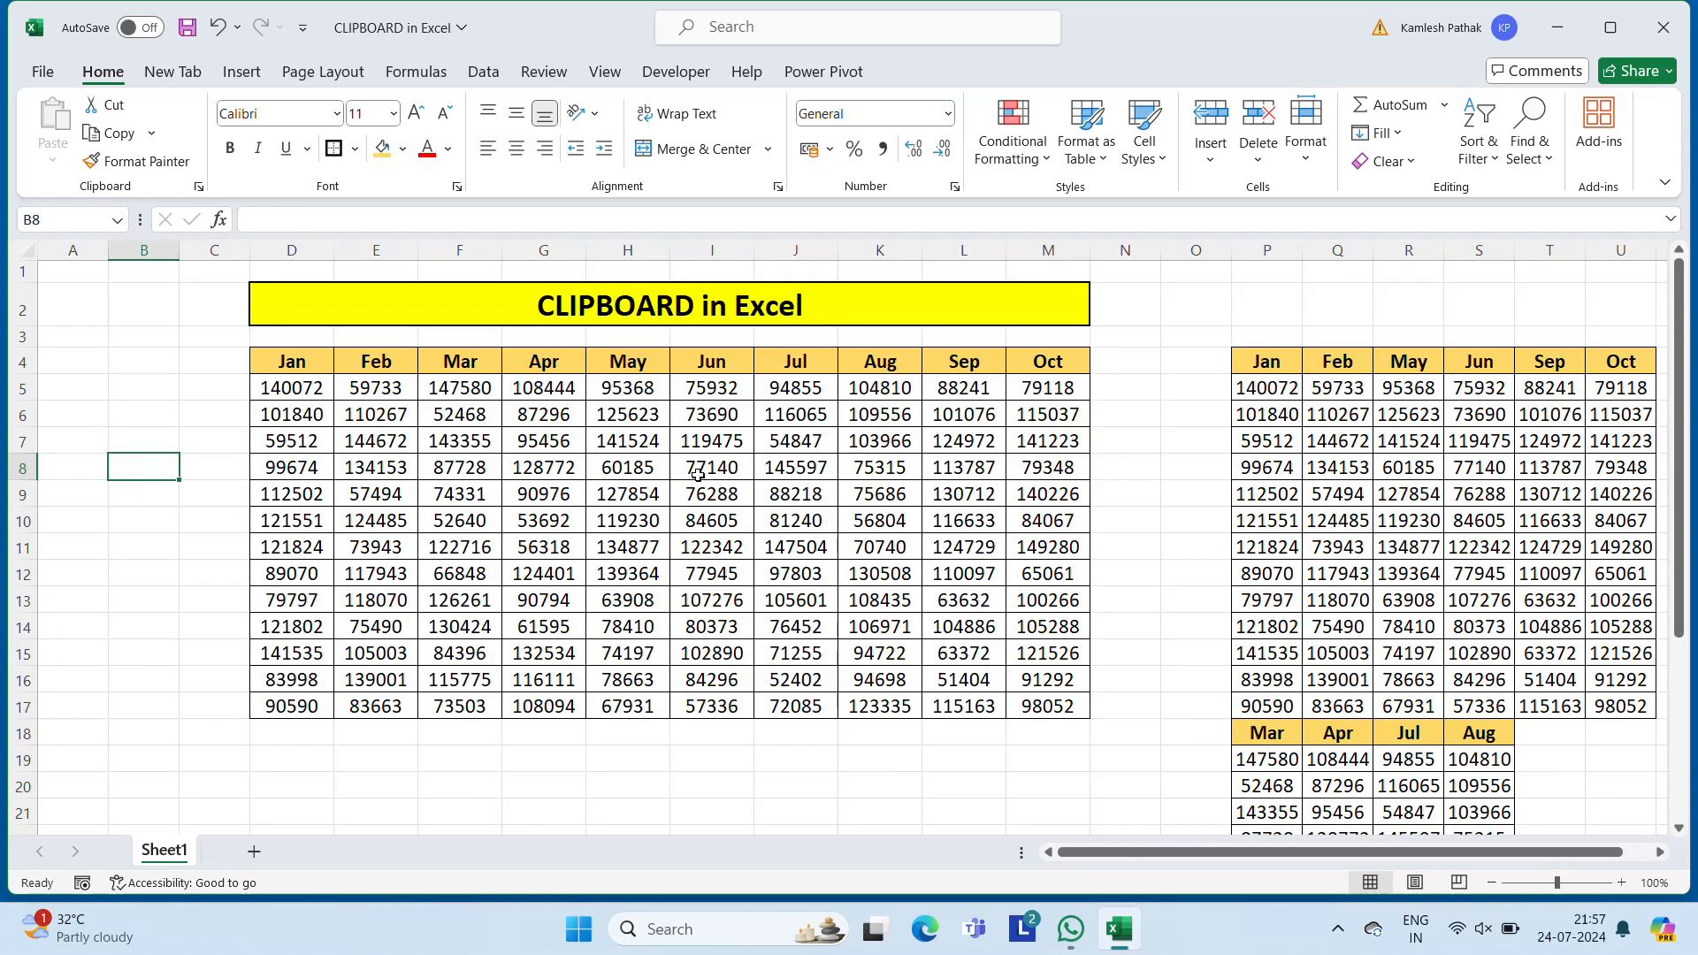
{"action": "key", "text": "Right"}
{"action": "key", "text": "Right"}
{"action": "key", "text": "Right"}
{"action": "key", "text": "Right"}
{"action": "key", "text": "Right"}
{"action": "key", "text": "Right"}
{"action": "key", "text": "Right"}
{"action": "key", "text": "Right"}
{"action": "key", "text": "Right"}
{"action": "key", "text": "Right"}
{"action": "key", "text": "Right"}
{"action": "key", "text": "Right"}
{"action": "key", "text": "Right"}
{"action": "key", "text": "Right"}
{"action": "key", "text": "Right"}
{"action": "key", "text": "Right"}
{"action": "key", "text": "Right"}
{"action": "key", "text": "Right"}
{"action": "key", "text": "Right"}
{"action": "key", "text": "Right"}
{"action": "key", "text": "Right"}
{"action": "key", "text": "Right"}
{"action": "key", "text": "Right"}
{"action": "key", "text": "Right"}
{"action": "key", "text": "Right"}
{"action": "key", "text": "Right"}
{"action": "key", "text": "Right"}
{"action": "key", "text": "Right"}
{"action": "key", "text": "Right"}
{"action": "key", "text": "Right"}
{"action": "key", "text": "Right"}
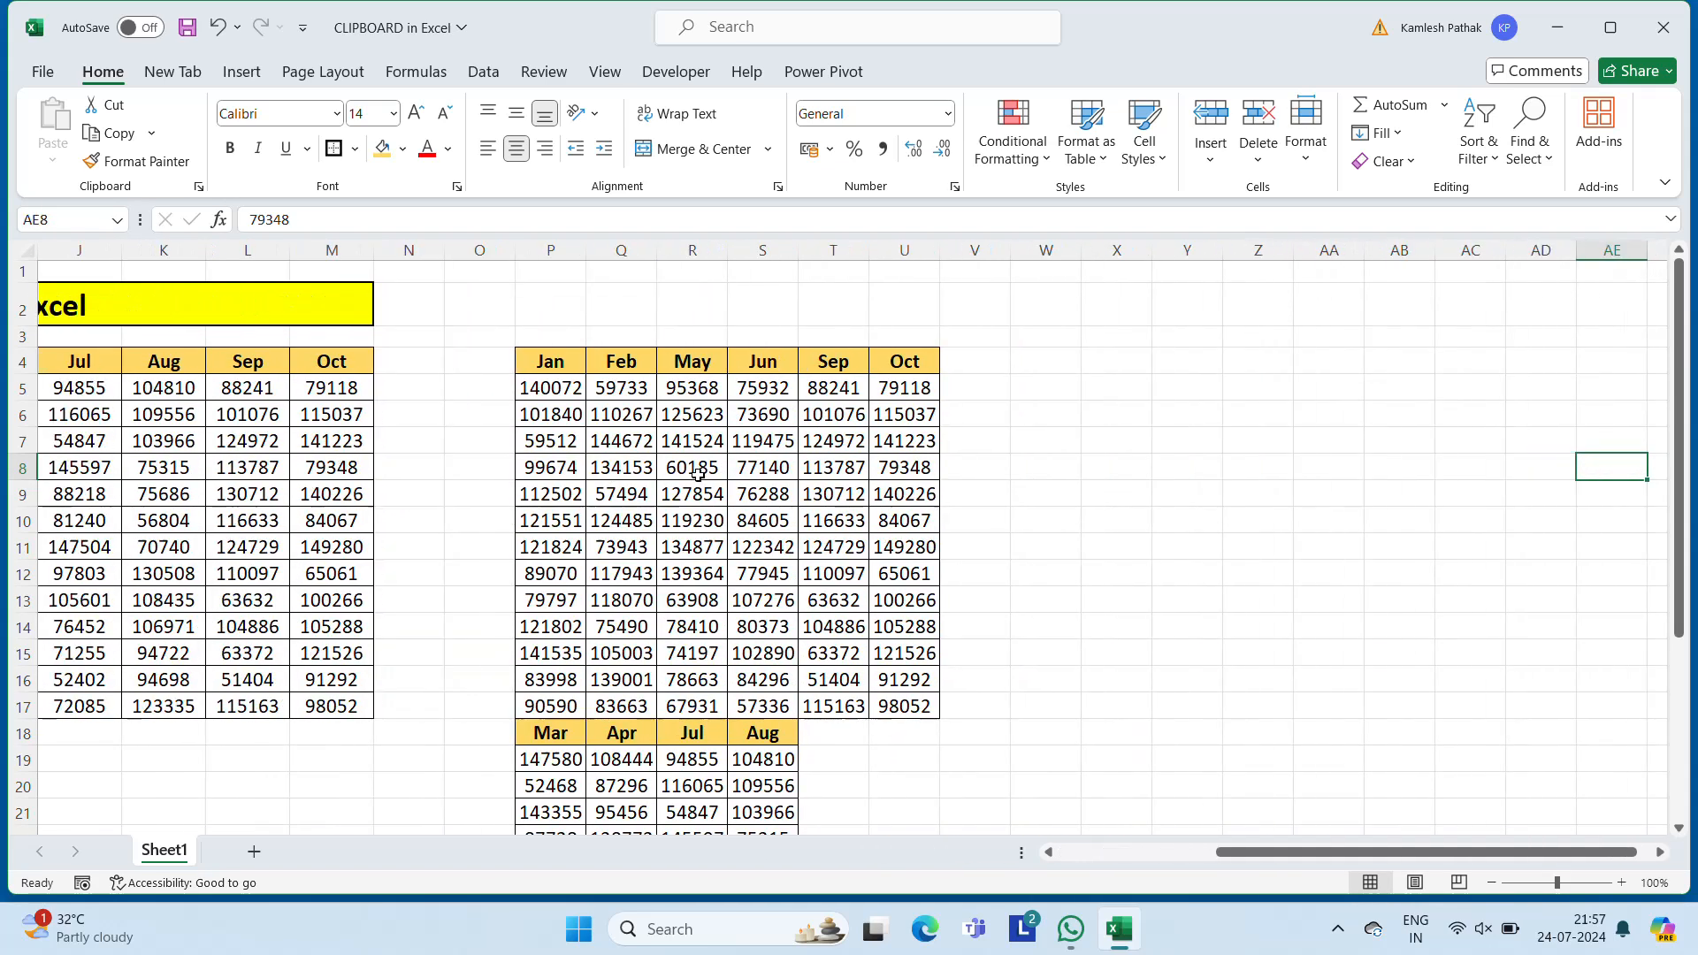
{"action": "key", "text": "Left"}
{"action": "key", "text": "Left"}
{"action": "key", "text": "Left"}
{"action": "key", "text": "Left"}
{"action": "key", "text": "Left"}
{"action": "key", "text": "Left"}
{"action": "key", "text": "Left"}
{"action": "key", "text": "Left"}
{"action": "key", "text": "Left"}
{"action": "key", "text": "Left"}
{"action": "key", "text": "Left"}
{"action": "key", "text": "Left"}
{"action": "key", "text": "Left"}
{"action": "key", "text": "Left"}
{"action": "key", "text": "Left"}
{"action": "key", "text": "Left"}
{"action": "key", "text": "Left"}
{"action": "key", "text": "Left"}
{"action": "key", "text": "Left"}
{"action": "key", "text": "Left"}
{"action": "key", "text": "Left"}
{"action": "key", "text": "Left"}
{"action": "key", "text": "Left"}
{"action": "key", "text": "Left"}
{"action": "key", "text": "Left"}
{"action": "key", "text": "Left"}
{"action": "key", "text": "Left"}
{"action": "key", "text": "Left"}
{"action": "key", "text": "Left"}
{"action": "key", "text": "Left"}
{"action": "key", "text": "Left"}
{"action": "key", "text": "Left"}
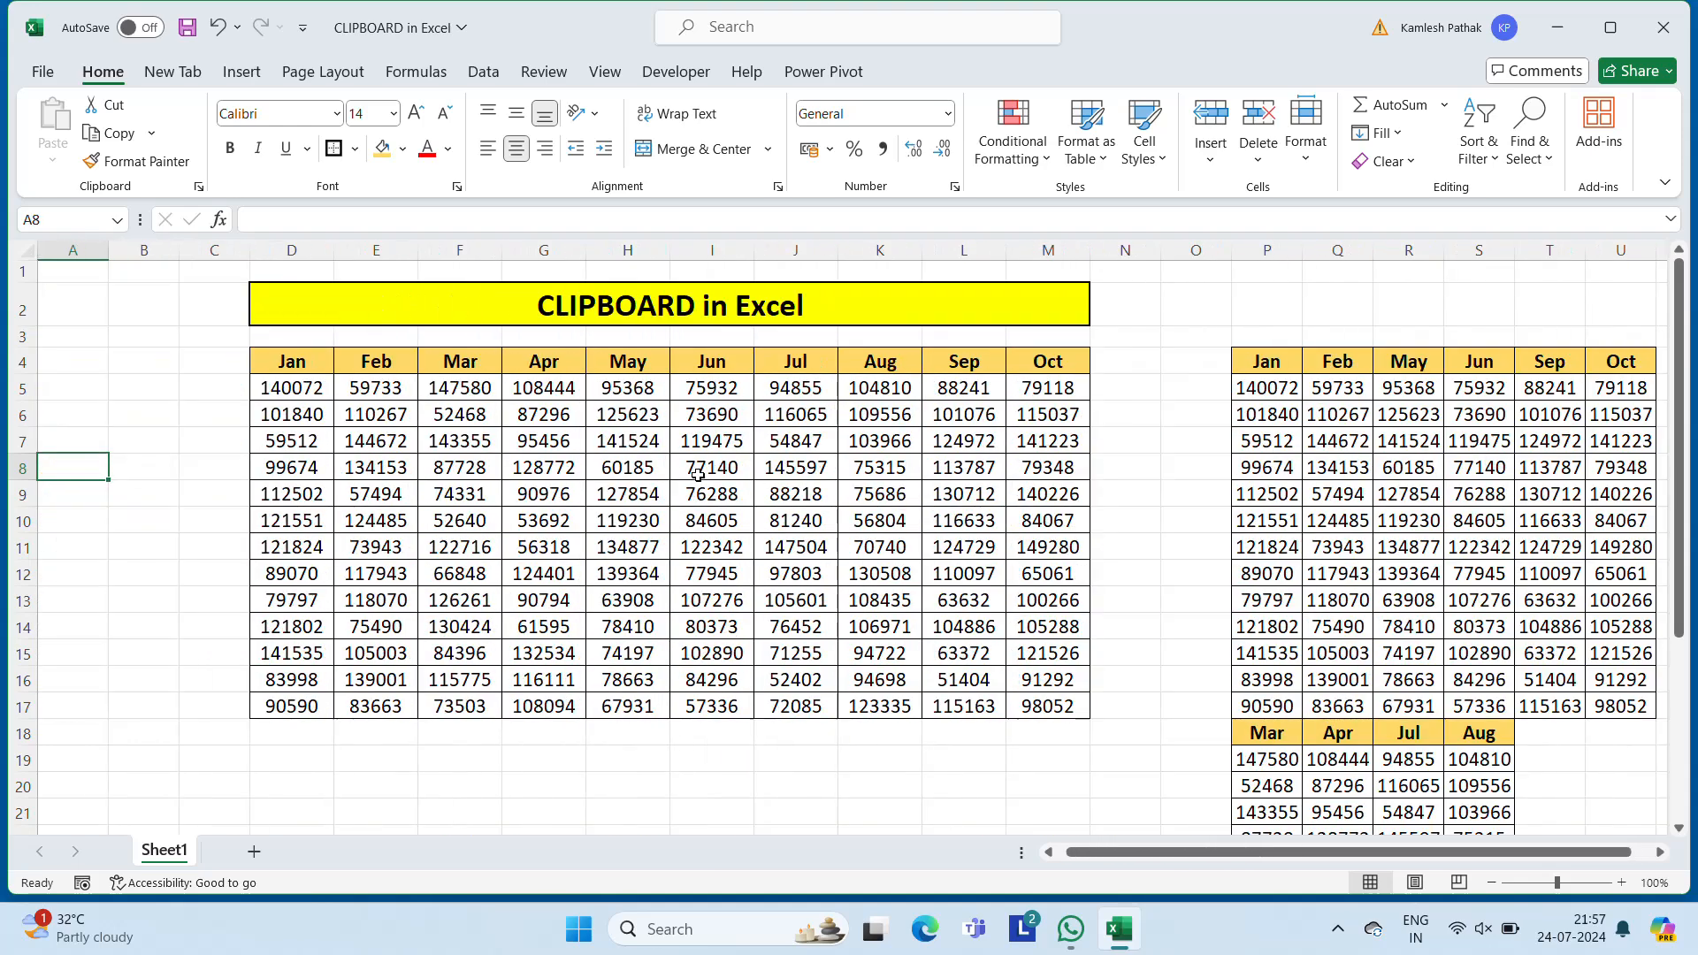
{"action": "key", "text": "Right"}
{"action": "key", "text": "Right"}
{"action": "key", "text": "Right"}
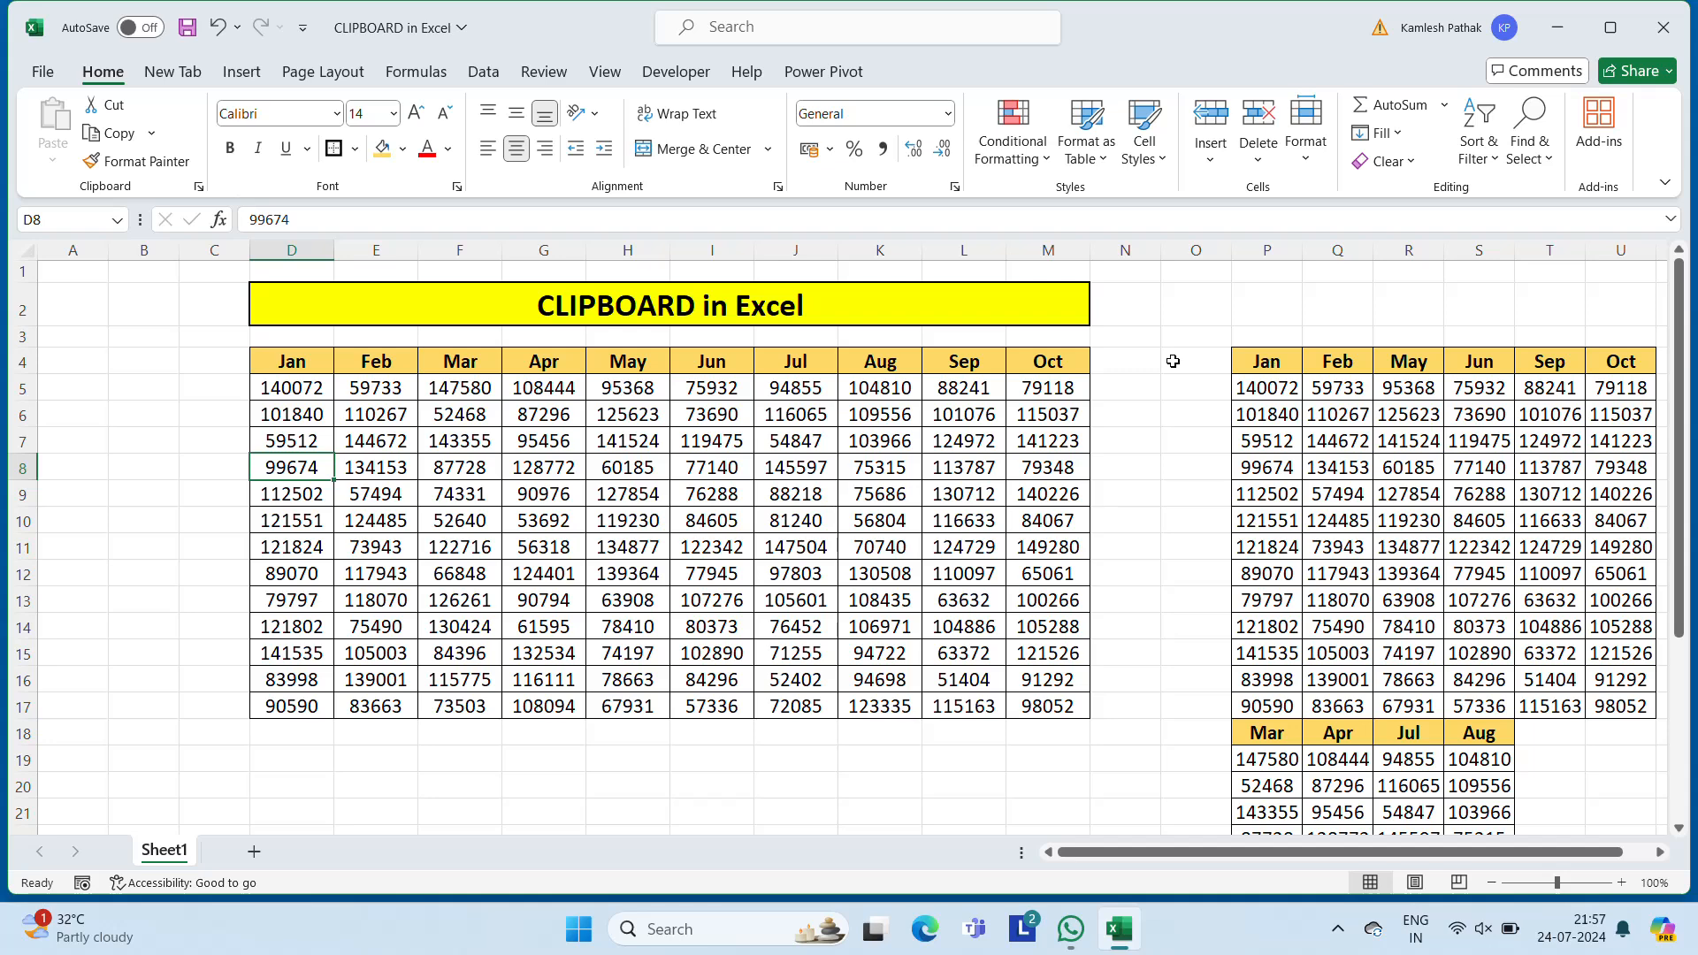
Examine the headers and first values of the pasted month blocks in columns P to U.
{"action": "left_click", "coordinate": [1308, 385]}
{"action": "key", "text": "Right"}
{"action": "key", "text": "Right"}
{"action": "key", "text": "Right"}
{"action": "key", "text": "Right"}
{"action": "key", "text": "Right"}
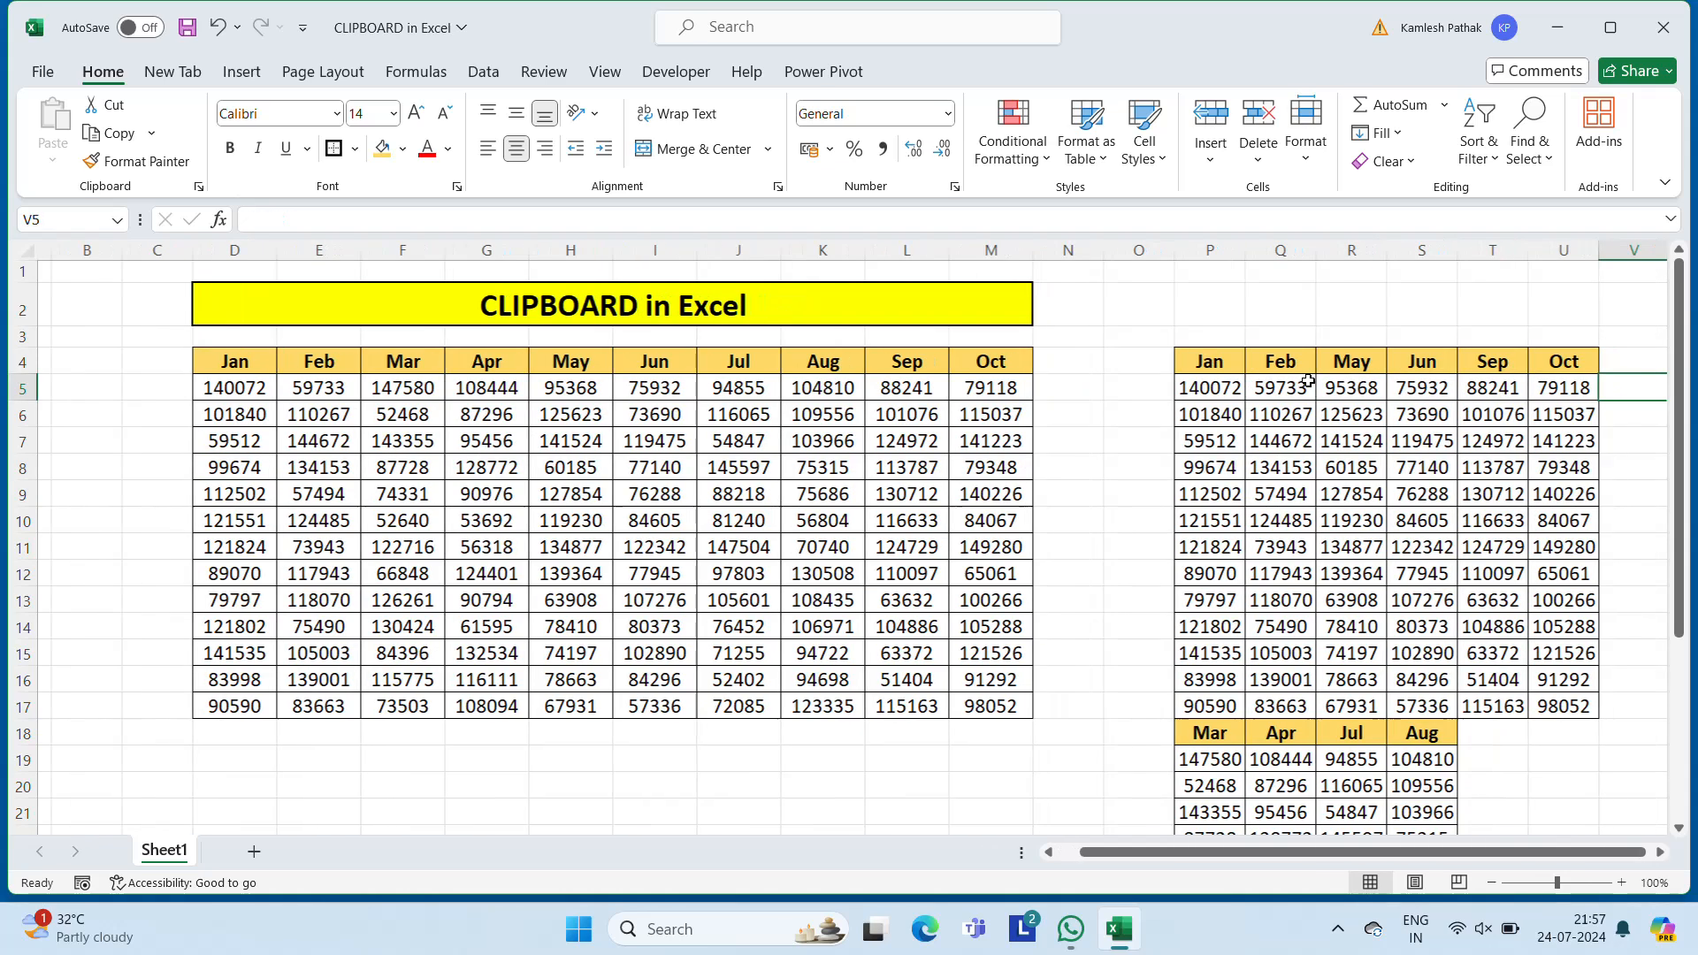
{"action": "key", "text": "Right"}
{"action": "key", "text": "Right"}
{"action": "key", "text": "Left"}
{"action": "key", "text": "Left"}
{"action": "key", "text": "Left"}
{"action": "key", "text": "Left"}
{"action": "key", "text": "Left"}
{"action": "key", "text": "Left"}
{"action": "key", "text": "Left"}
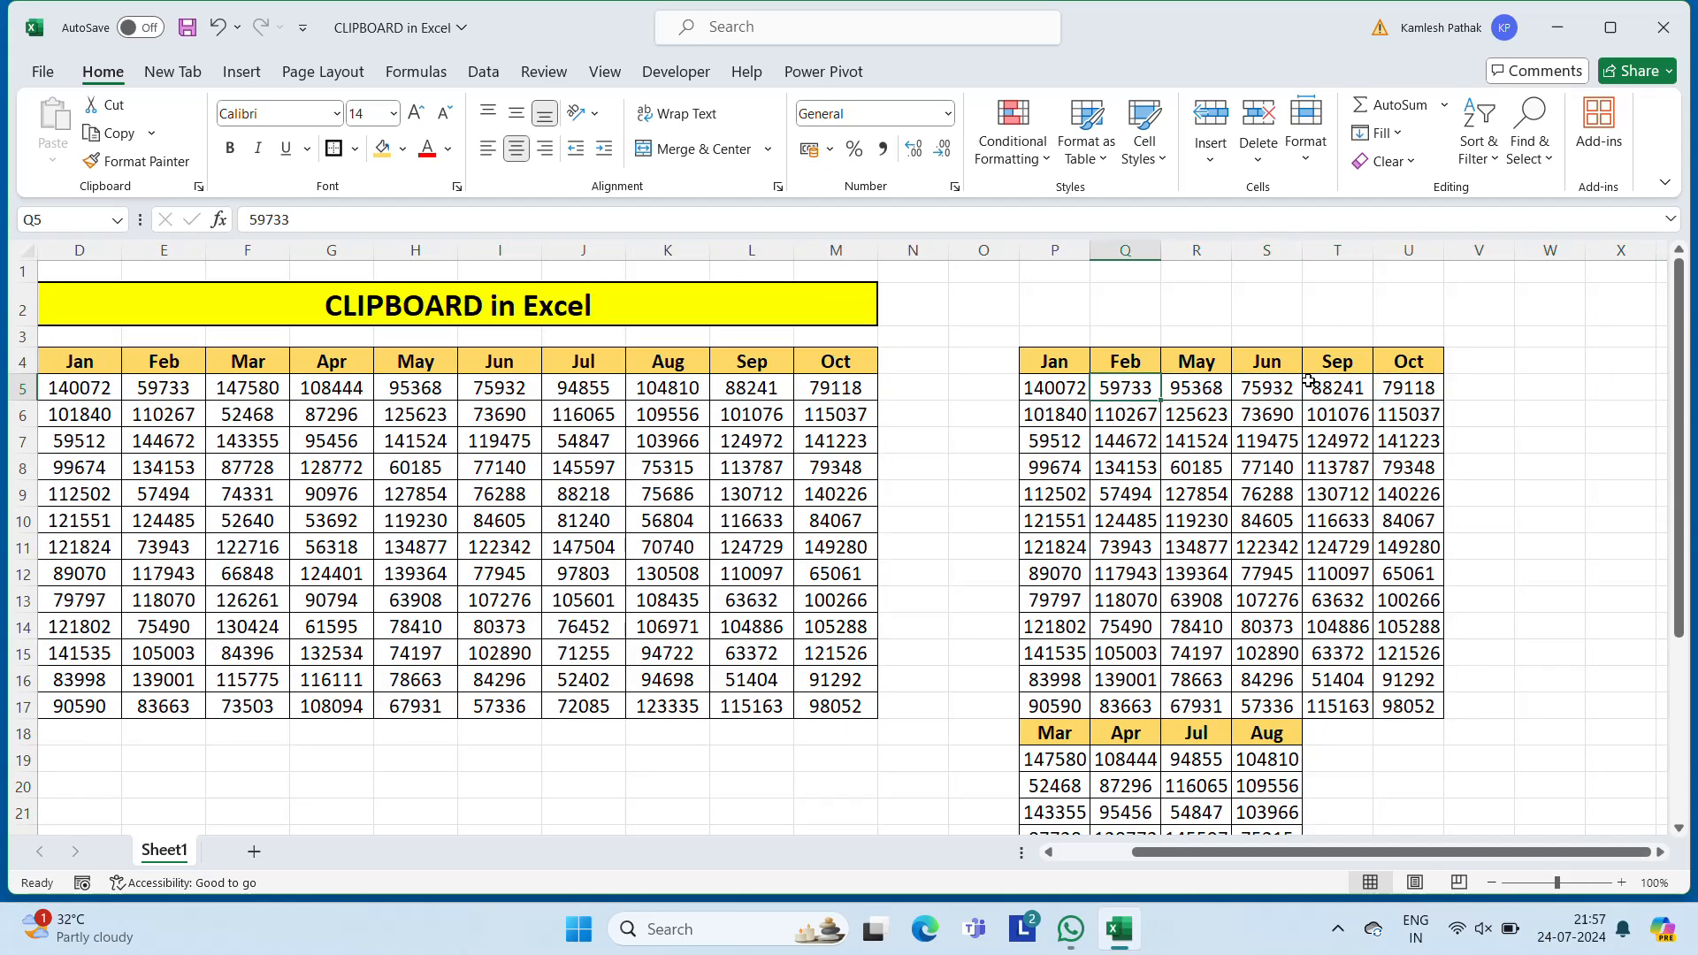
{"action": "key", "text": "Up"}
{"action": "key", "text": "Right"}
{"action": "key", "text": "Right"}
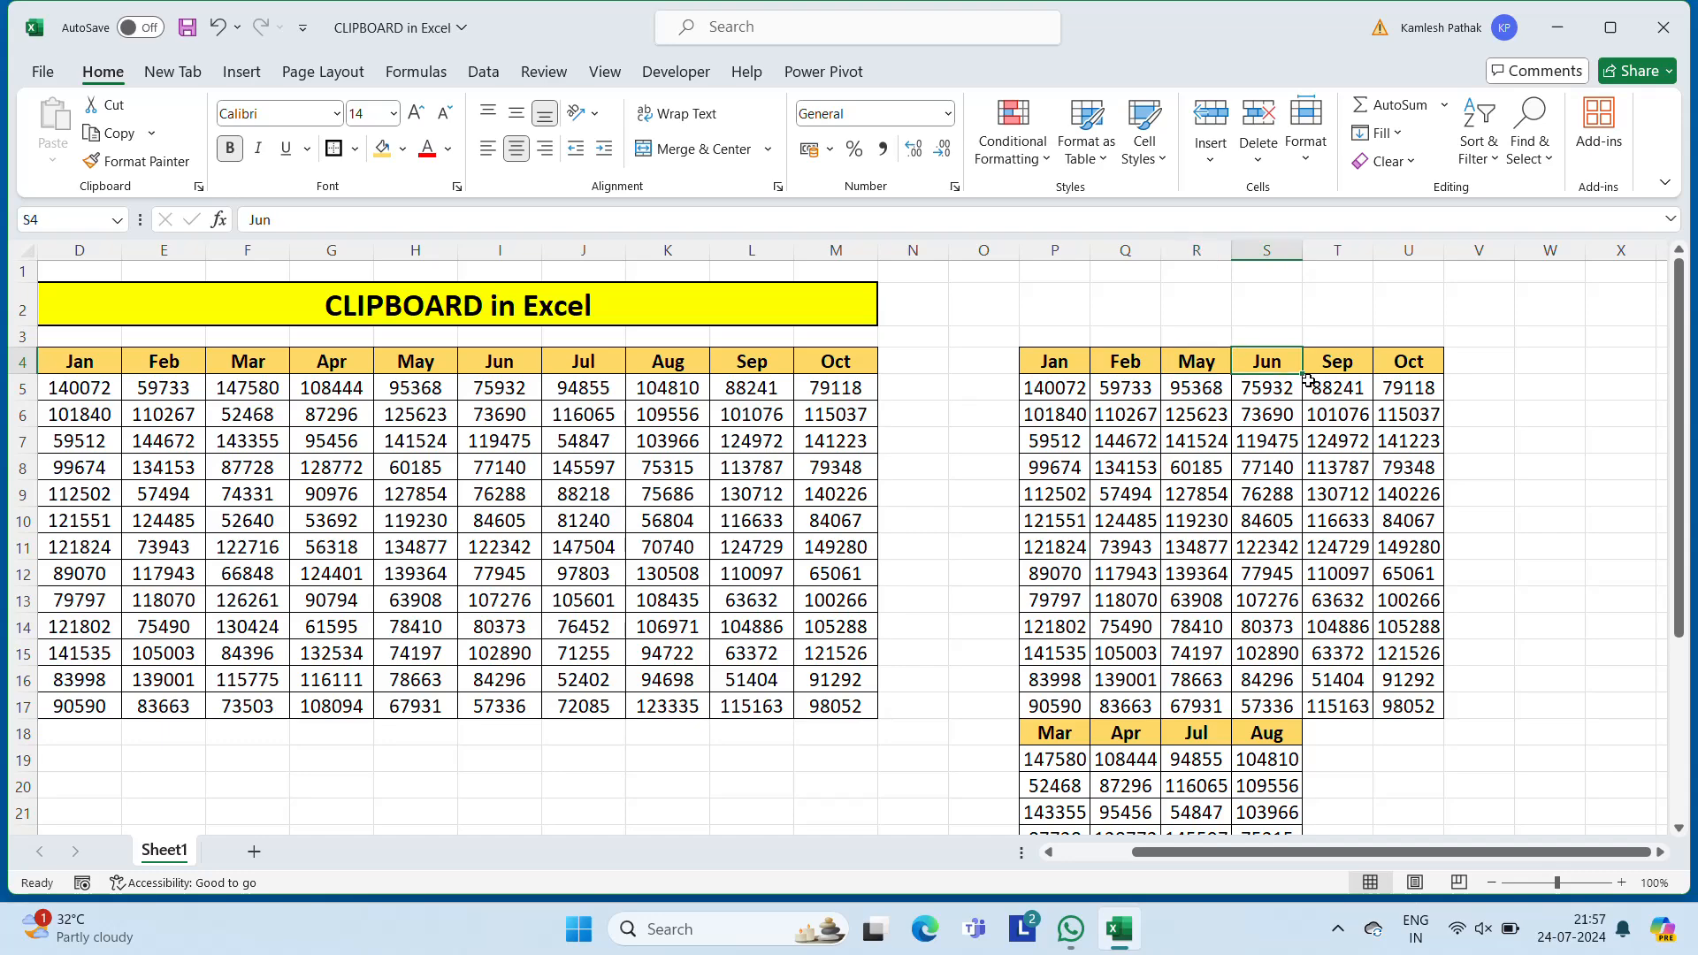
{"action": "key", "text": "Left"}
{"action": "key", "text": "Left"}
{"action": "key", "text": "Down"}
{"action": "key", "text": "Up"}
{"action": "key", "text": "Down"}
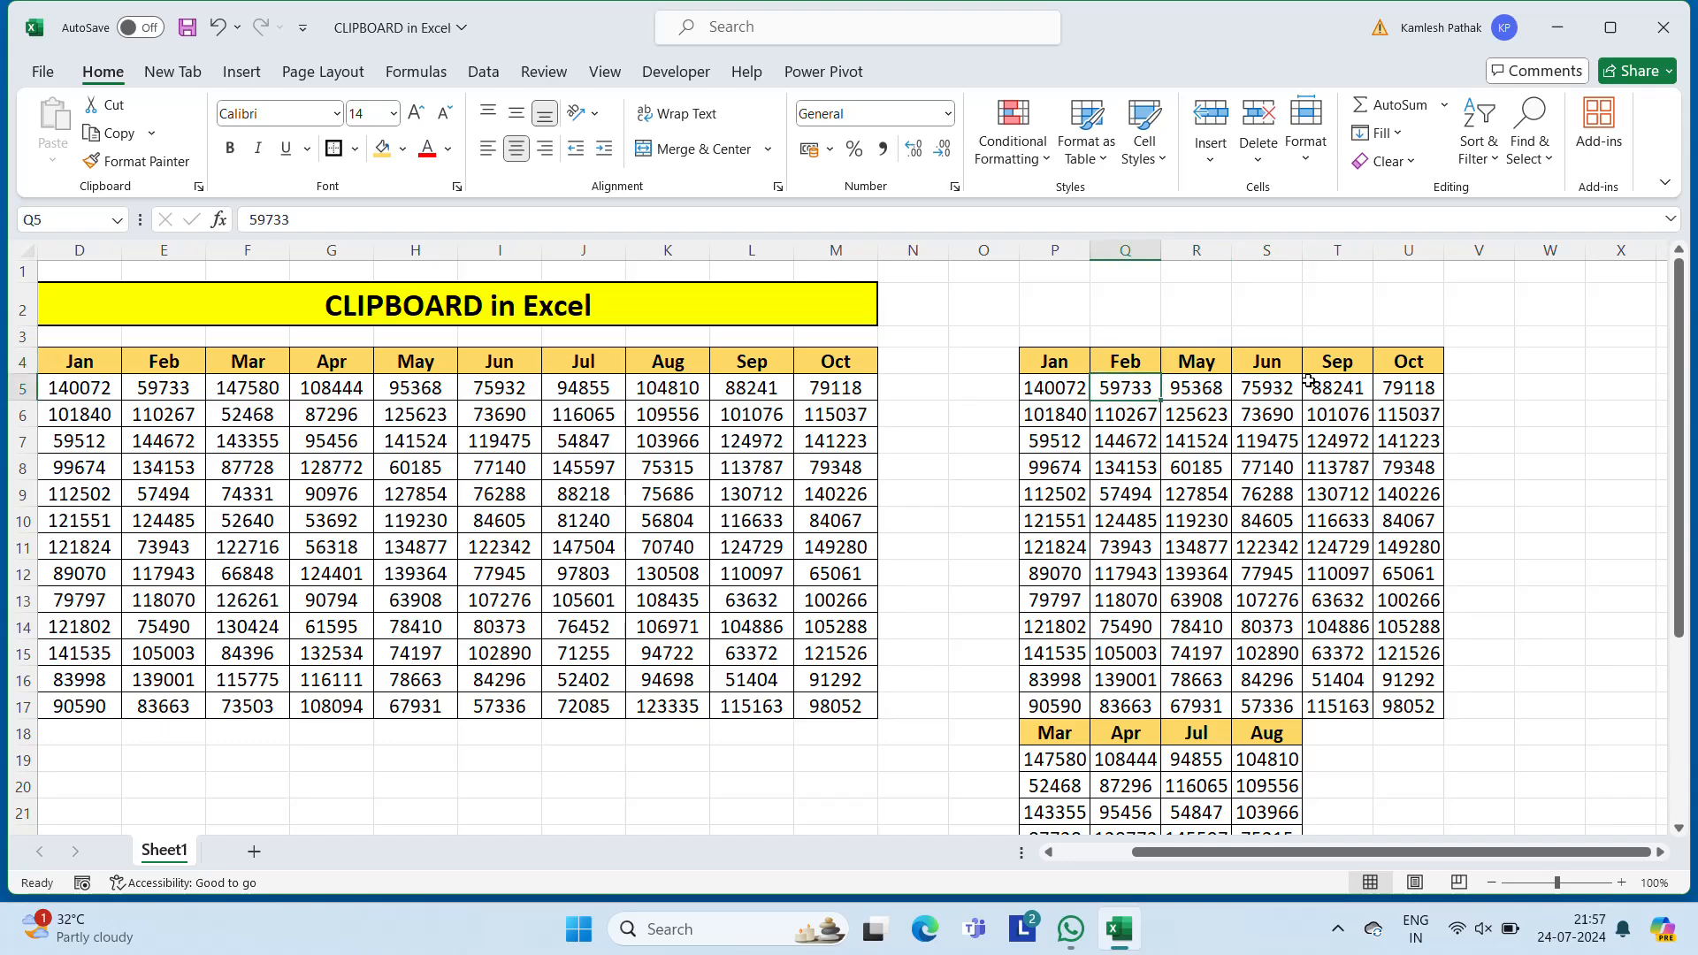
Examine the lower pasted Mar, Apr, Jul and Aug blocks down past their last rows.
{"action": "key", "text": "Down"}
{"action": "key", "text": "Down"}
{"action": "key", "text": "Down"}
{"action": "key", "text": "Down"}
{"action": "key", "text": "Down"}
{"action": "key", "text": "Down"}
{"action": "key", "text": "Down"}
{"action": "key", "text": "Down"}
{"action": "key", "text": "Down"}
{"action": "key", "text": "Down"}
{"action": "key", "text": "Down"}
{"action": "key", "text": "Down"}
{"action": "key", "text": "Down"}
{"action": "key", "text": "Down"}
{"action": "key", "text": "Down"}
{"action": "key", "text": "Down"}
{"action": "key", "text": "Down"}
{"action": "key", "text": "Down"}
{"action": "key", "text": "Down"}
{"action": "key", "text": "Down"}
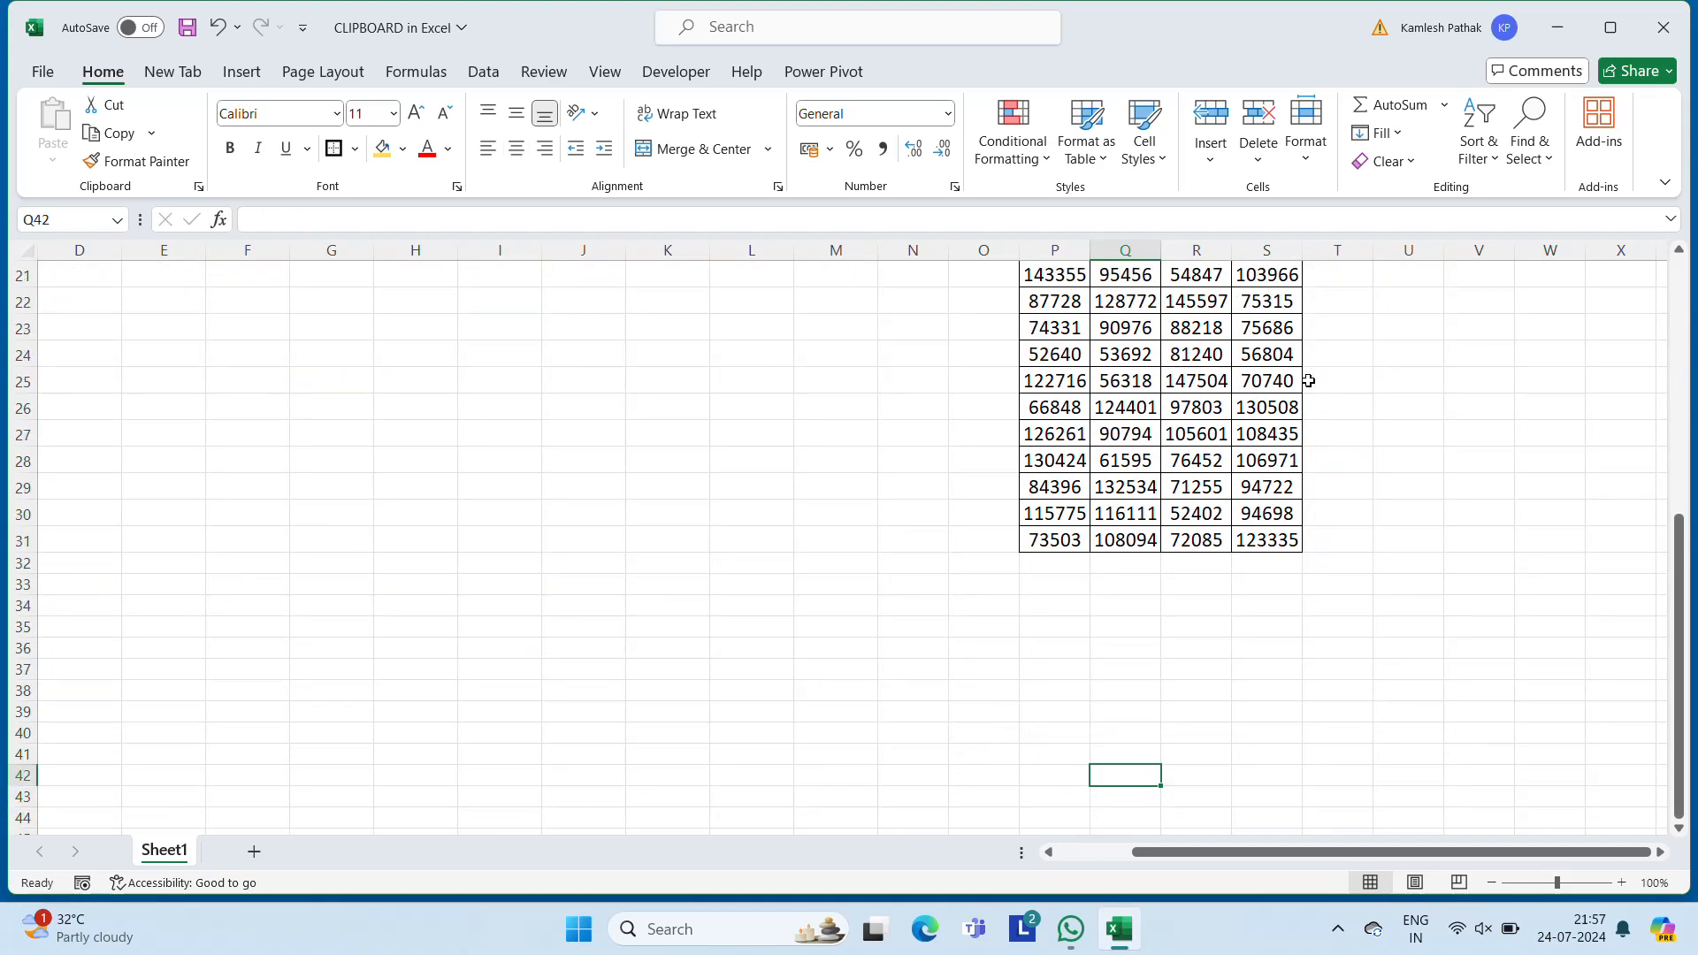
Go back up column Q to cell Q1 to review the pasted month blocks beside the original Jan to Oct table.
{"action": "key", "text": "Up"}
{"action": "key", "text": "Up"}
{"action": "key", "text": "Up"}
{"action": "key", "text": "Up"}
{"action": "key", "text": "Up"}
{"action": "key", "text": "Up"}
{"action": "key", "text": "Up"}
{"action": "key", "text": "Up"}
{"action": "key", "text": "Up"}
{"action": "key", "text": "Up"}
{"action": "key", "text": "Up"}
{"action": "key", "text": "Up"}
{"action": "key", "text": "Up"}
{"action": "key", "text": "Up"}
{"action": "key", "text": "Up"}
{"action": "key", "text": "Up"}
{"action": "key", "text": "Up"}
{"action": "key", "text": "Up"}
{"action": "key", "text": "Up"}
{"action": "key", "text": "Up"}
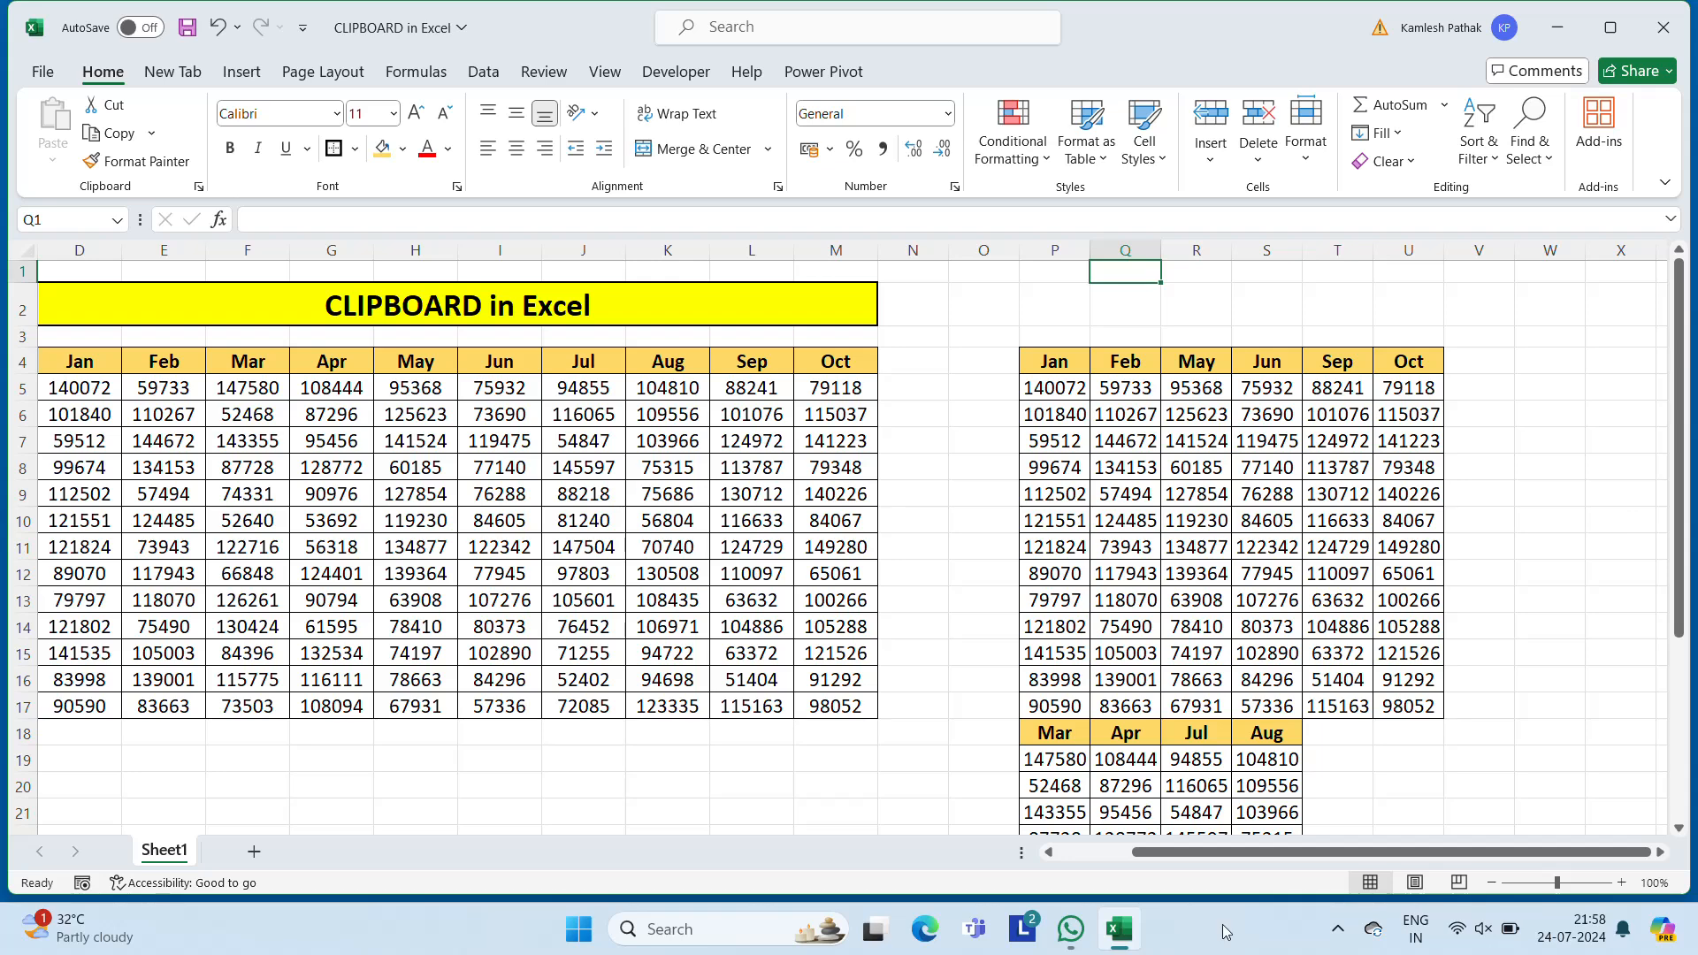
{"action": "left_click", "coordinate": [1339, 929]}
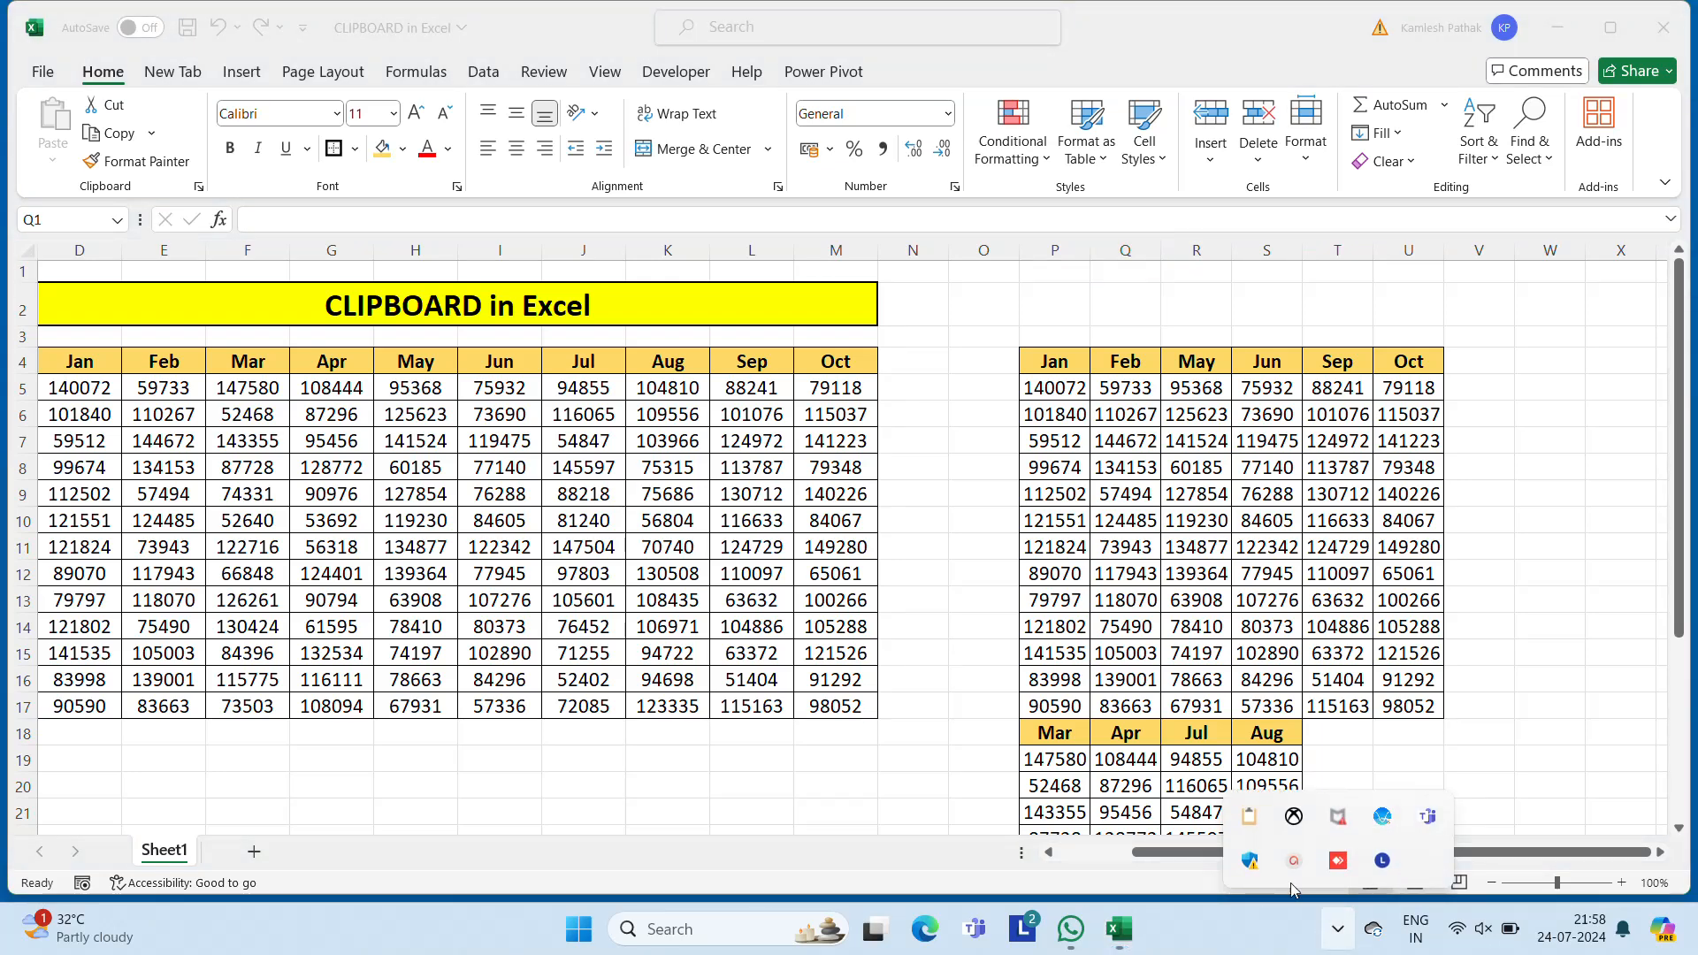